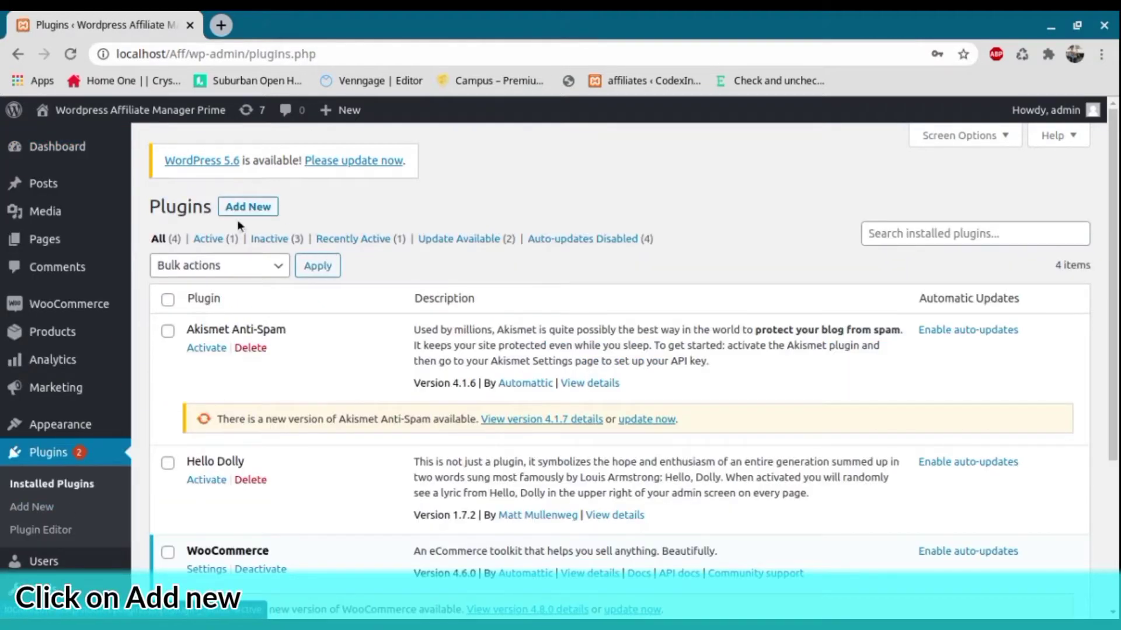
Open the plugin upload form, and activate WooCommerce Affliates Manager Prime among the installed plugins
{"action": "left_click", "coordinate": [244, 209]}
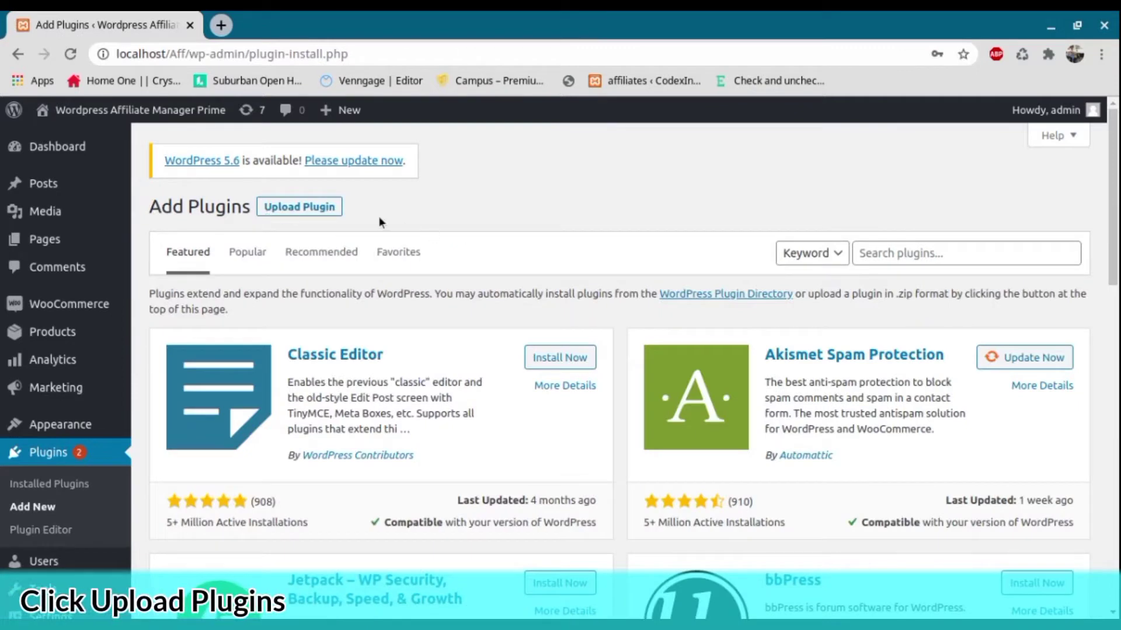
{"action": "left_click", "coordinate": [321, 209]}
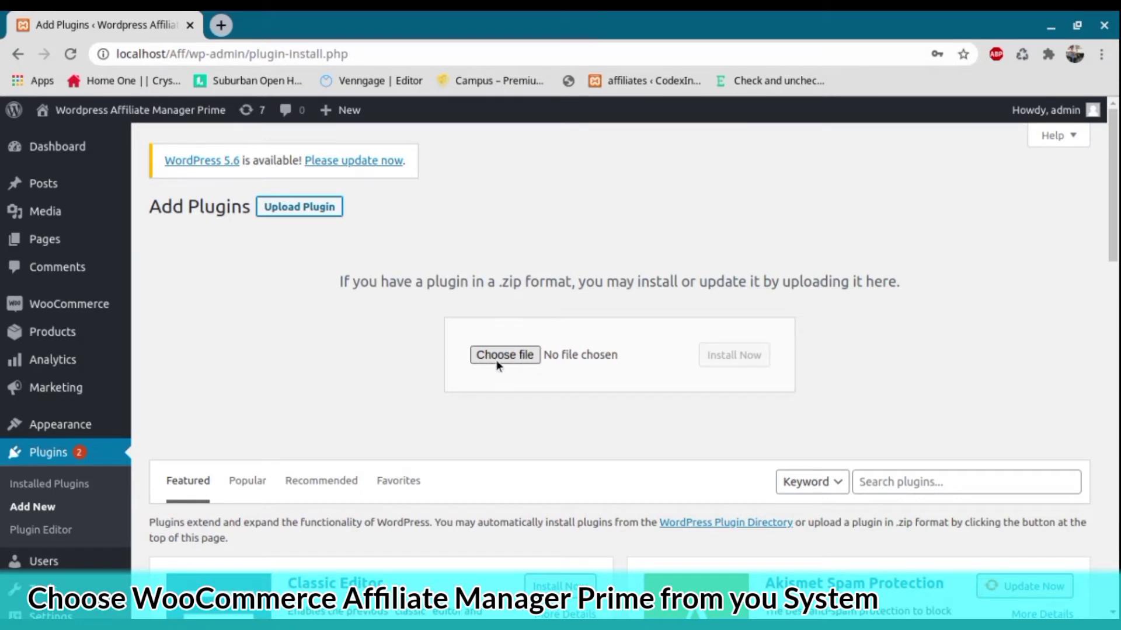
{"action": "left_click", "coordinate": [47, 491]}
{"action": "scroll", "coordinate": [408, 411], "scroll_direction": "down", "scroll_amount": 2}
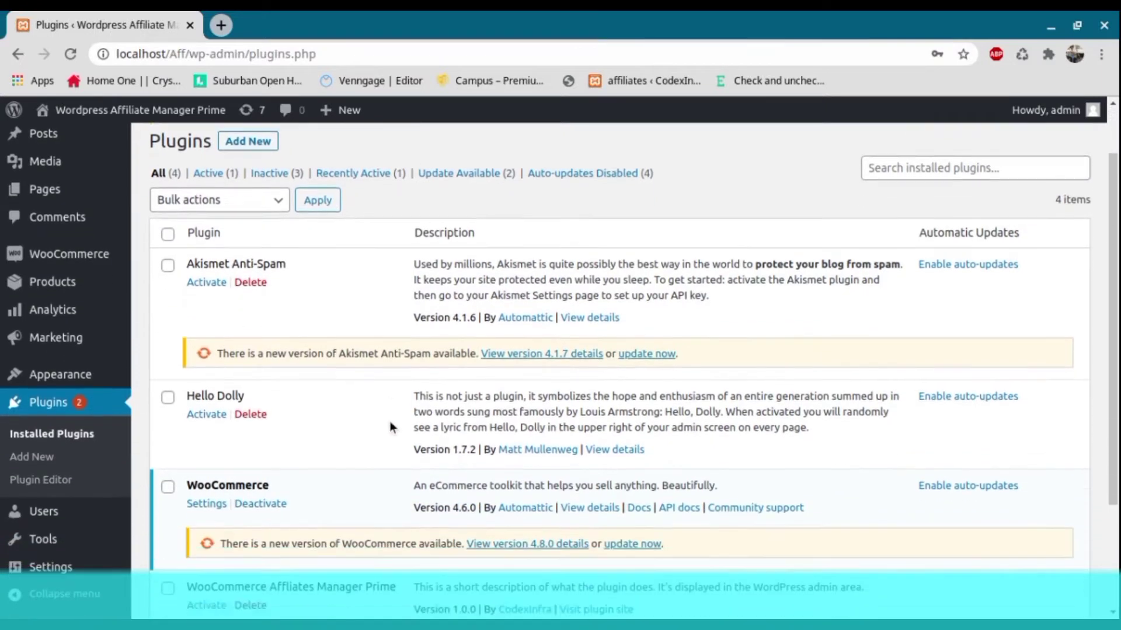
{"action": "scroll", "coordinate": [390, 422], "scroll_direction": "down", "scroll_amount": 3}
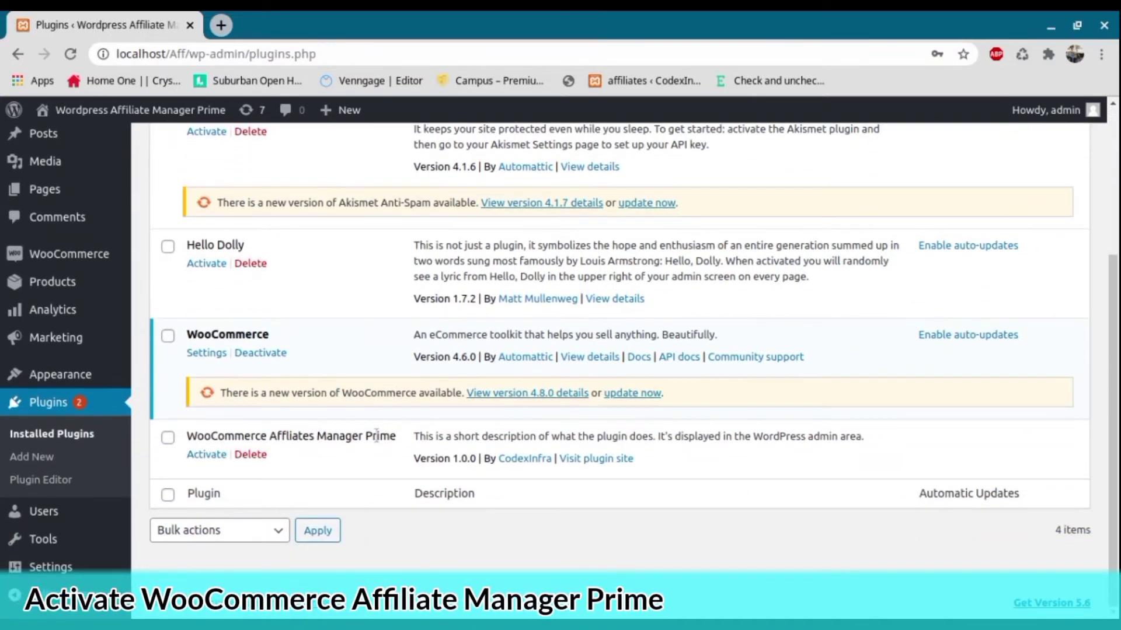
{"action": "left_click", "coordinate": [202, 456]}
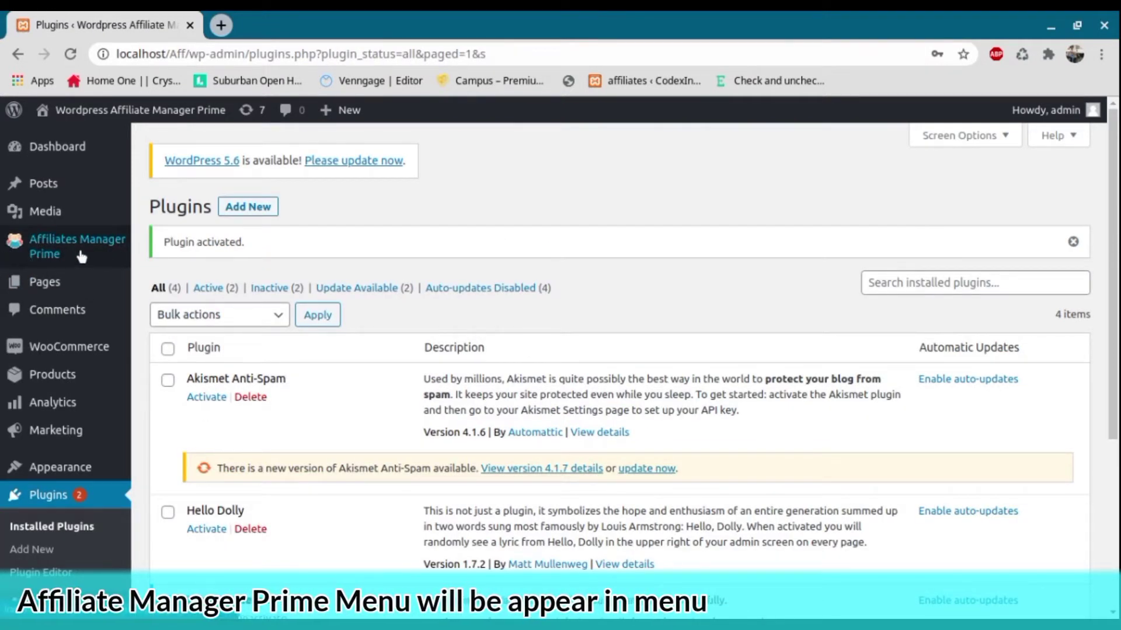
Assign the Affiliate Dashboard template to the Affiliate Dashboard page and update the page
{"action": "left_click", "coordinate": [44, 288]}
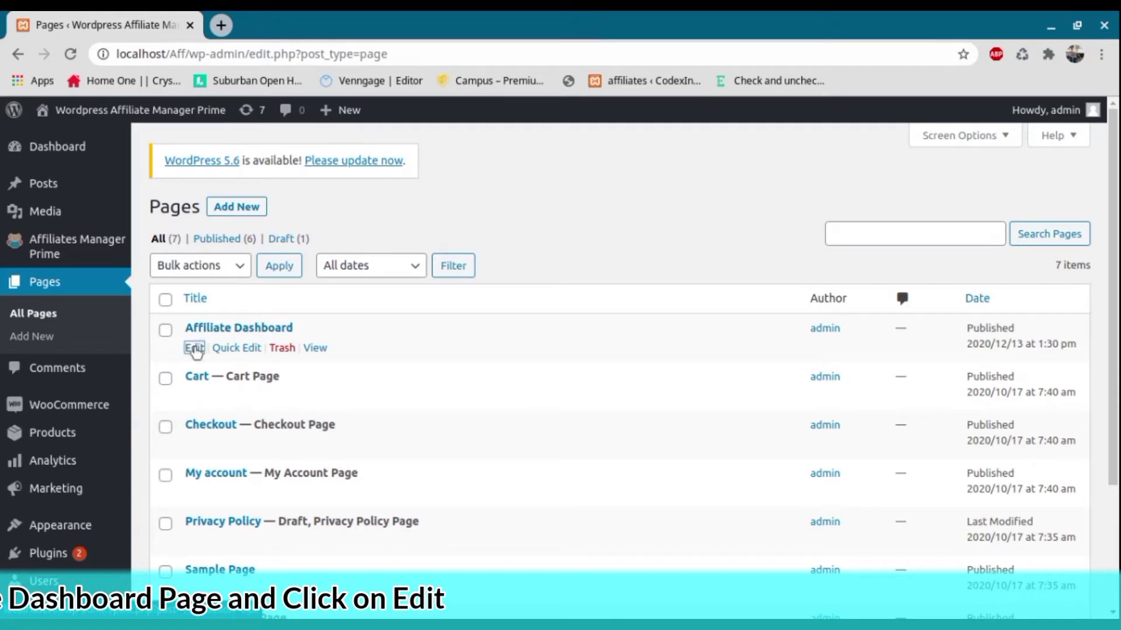
{"action": "left_click", "coordinate": [195, 350]}
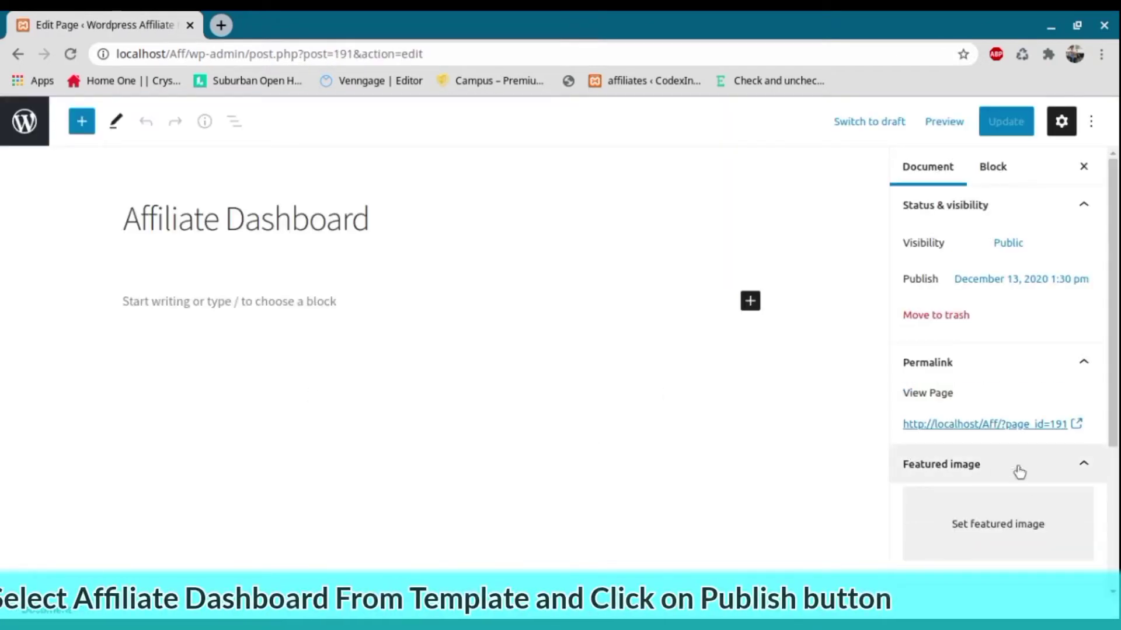
{"action": "left_click", "coordinate": [1055, 467]}
{"action": "scroll", "coordinate": [1027, 459], "scroll_direction": "down", "scroll_amount": 2}
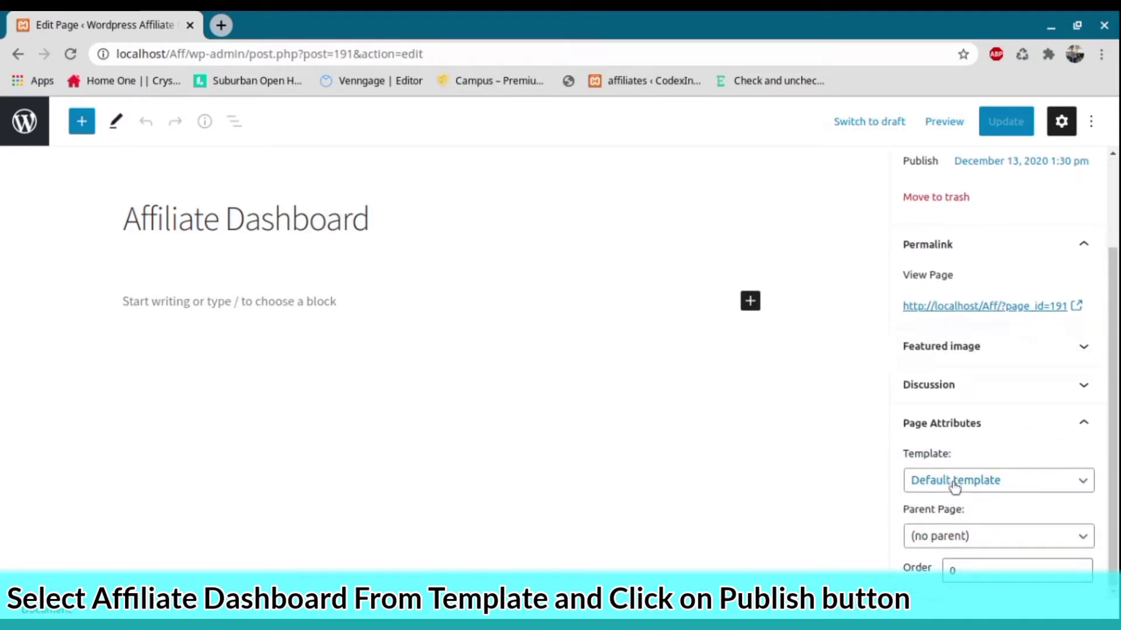
{"action": "left_click", "coordinate": [955, 487]}
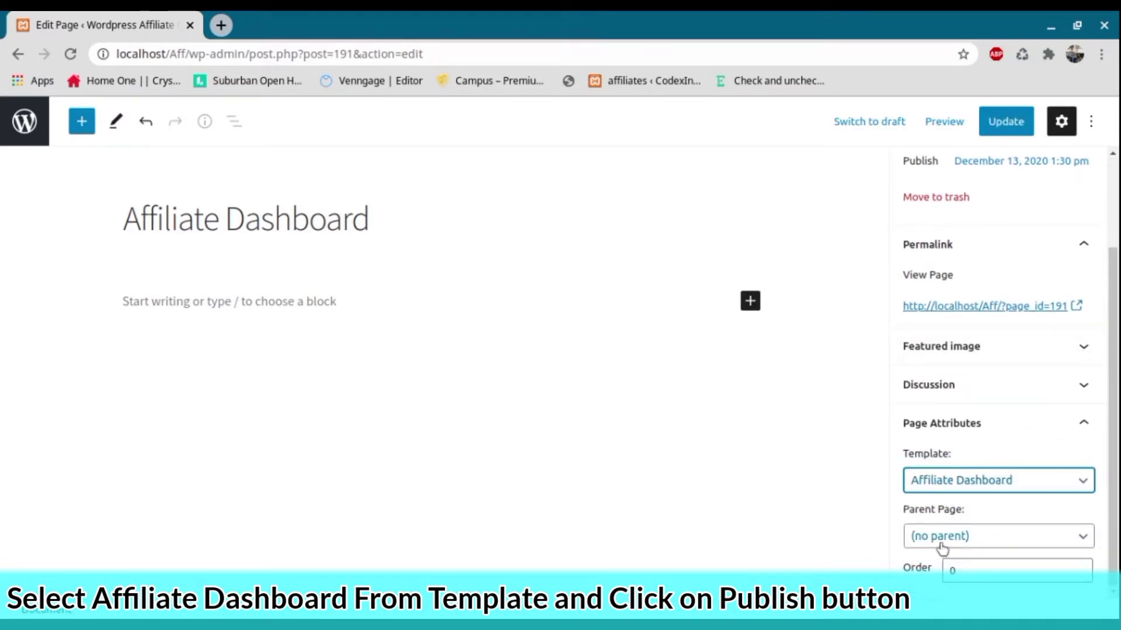
{"action": "left_click", "coordinate": [1000, 124]}
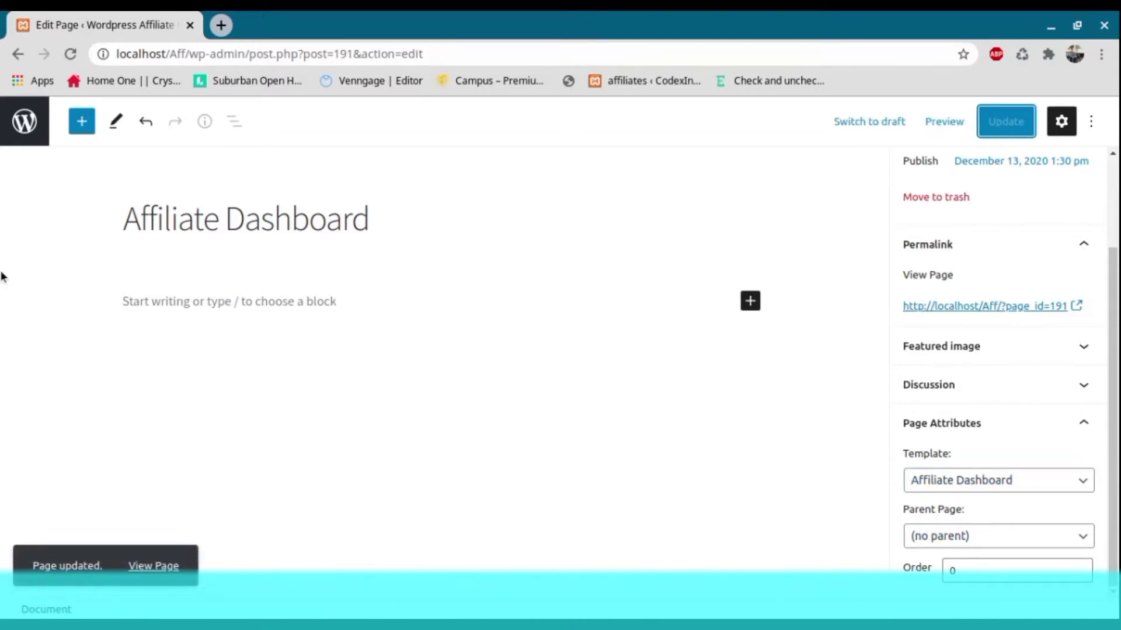
Leave the page editor and review the Affiliate Manager Prime dashboard's charts, top affiliates, recent sales and top products
{"action": "left_click", "coordinate": [18, 140]}
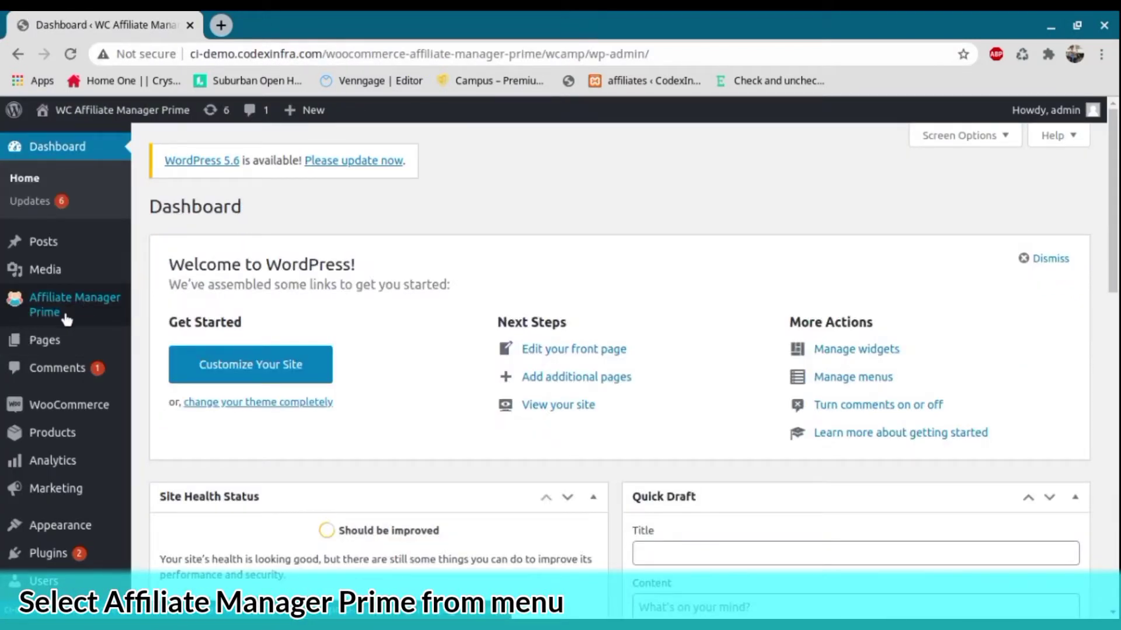
{"action": "left_click", "coordinate": [49, 311]}
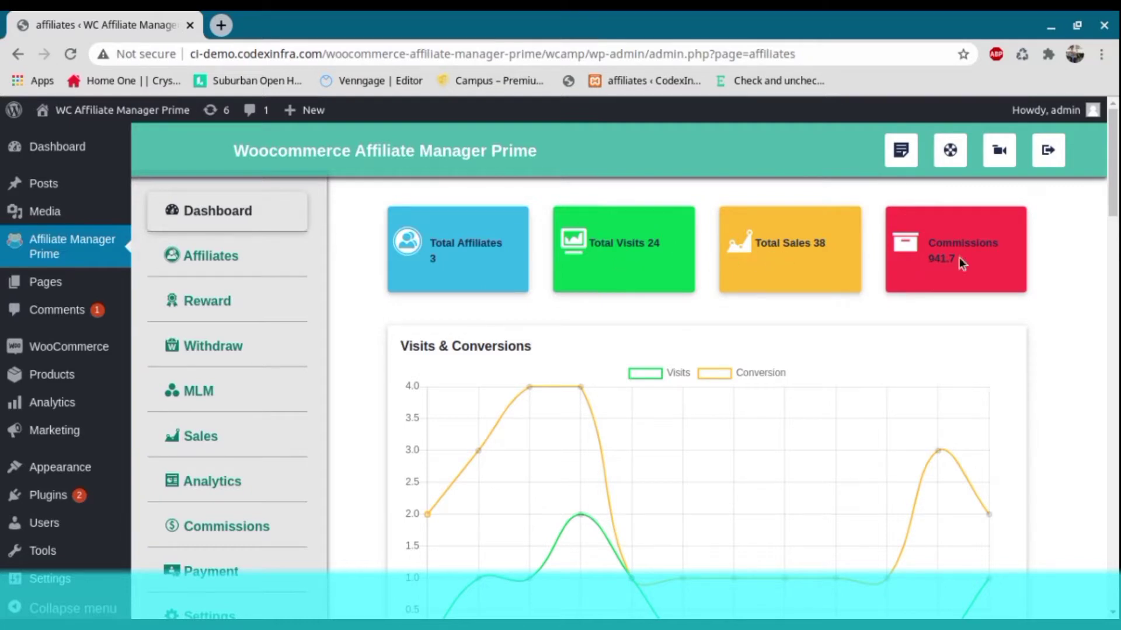
{"action": "scroll", "coordinate": [938, 287], "scroll_direction": "down", "scroll_amount": 2}
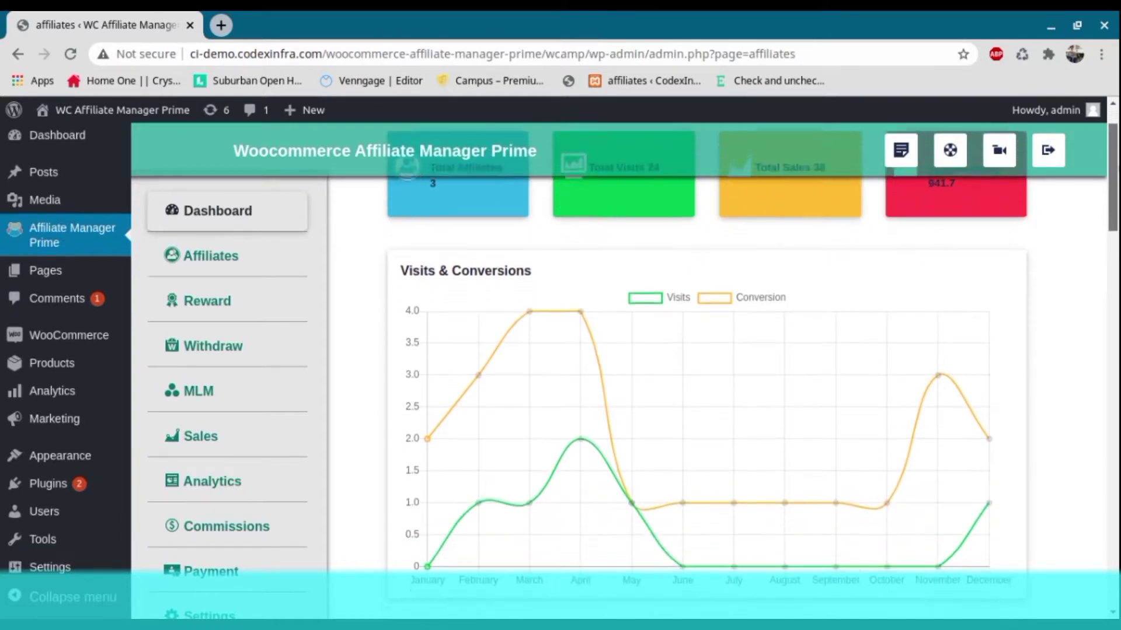
{"action": "scroll", "coordinate": [701, 362], "scroll_direction": "down", "scroll_amount": 9}
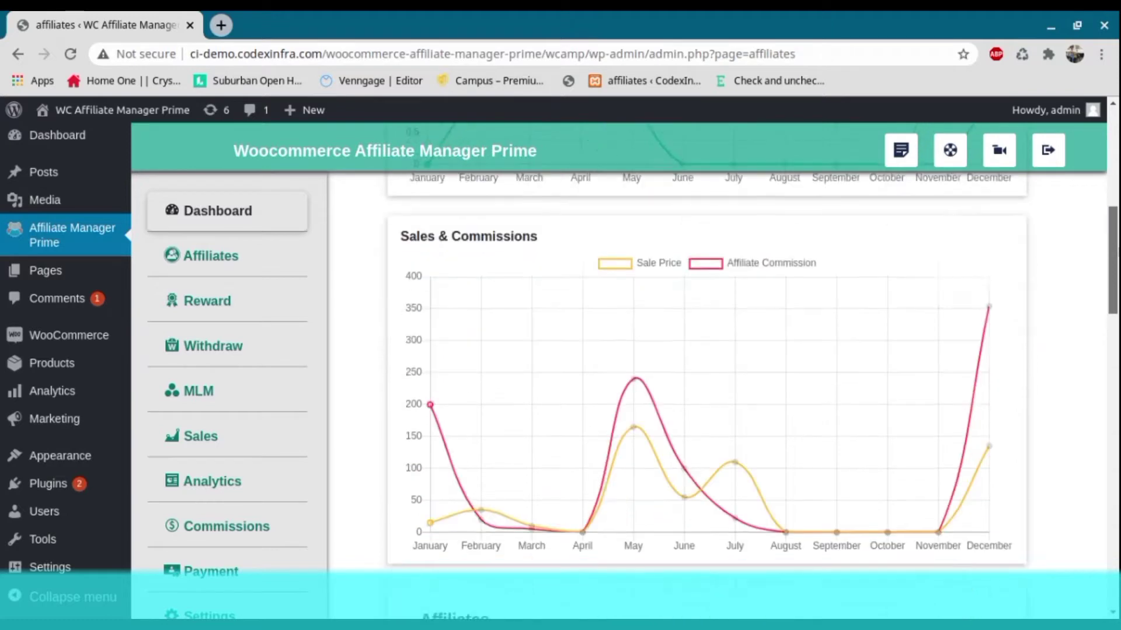
{"action": "scroll", "coordinate": [707, 373], "scroll_direction": "down", "scroll_amount": 8}
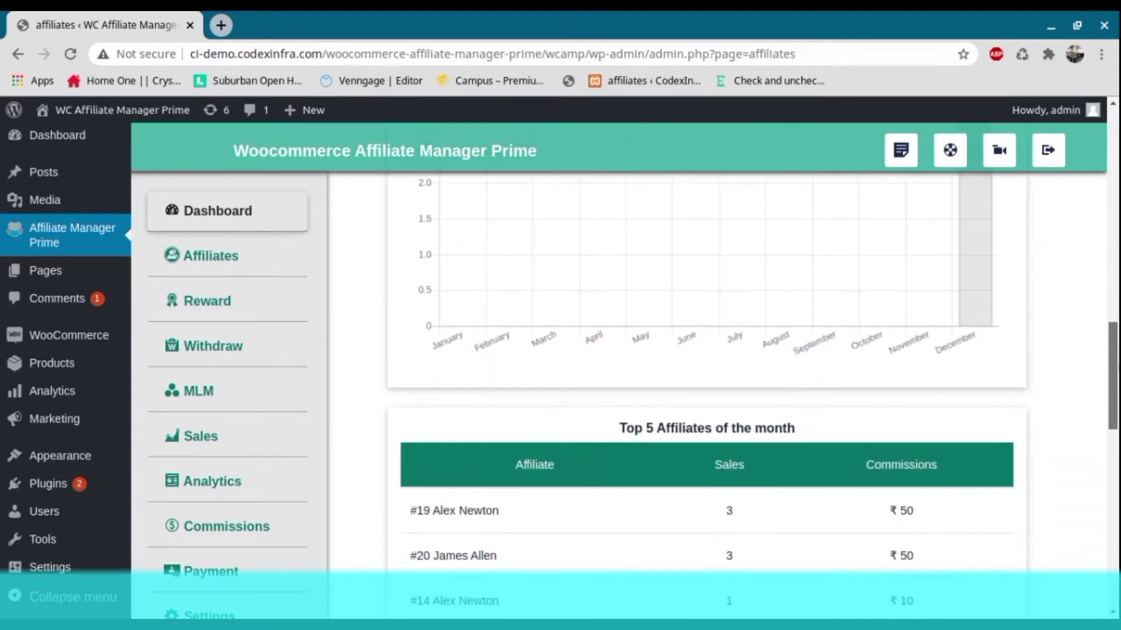
{"action": "scroll", "coordinate": [707, 380], "scroll_direction": "down", "scroll_amount": 5}
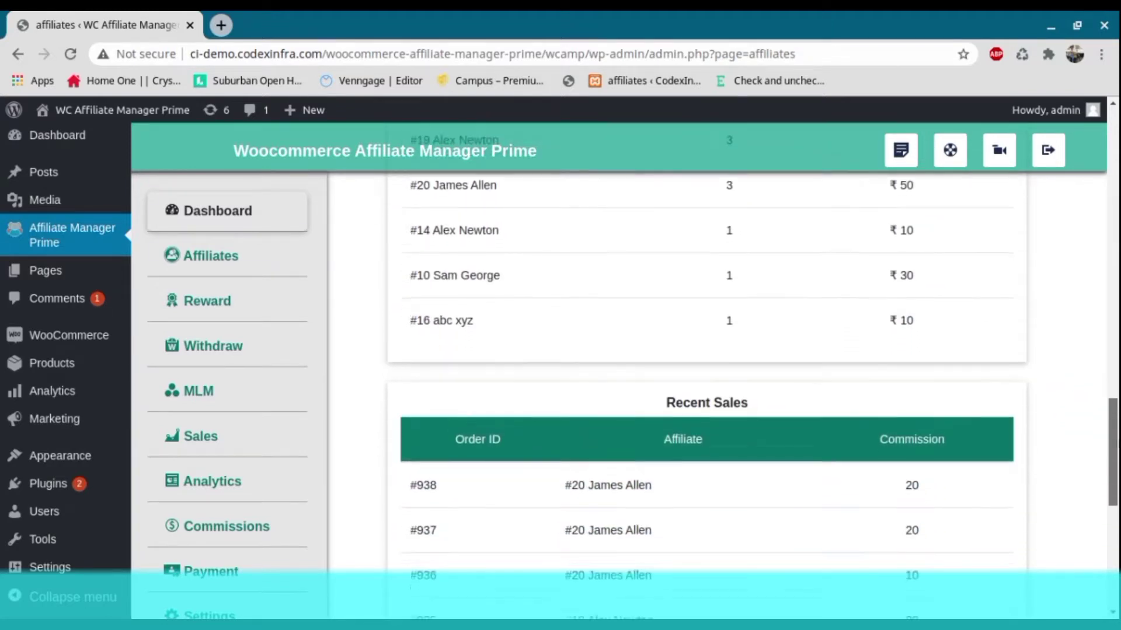
{"action": "scroll", "coordinate": [707, 379], "scroll_direction": "down", "scroll_amount": 5}
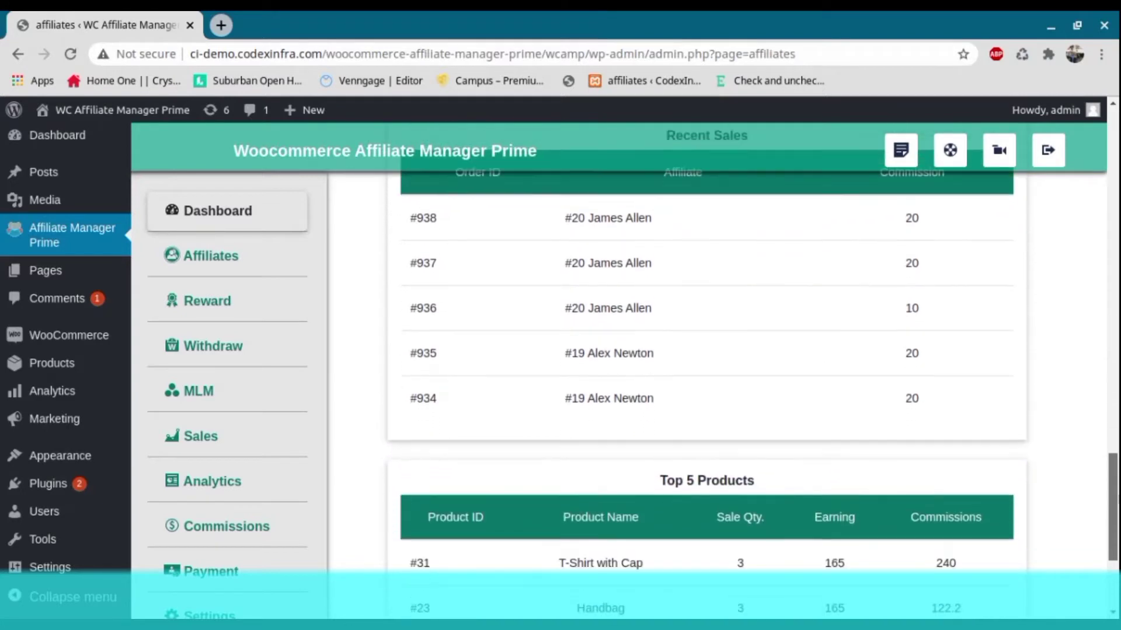
{"action": "scroll", "coordinate": [706, 379], "scroll_direction": "down", "scroll_amount": 3}
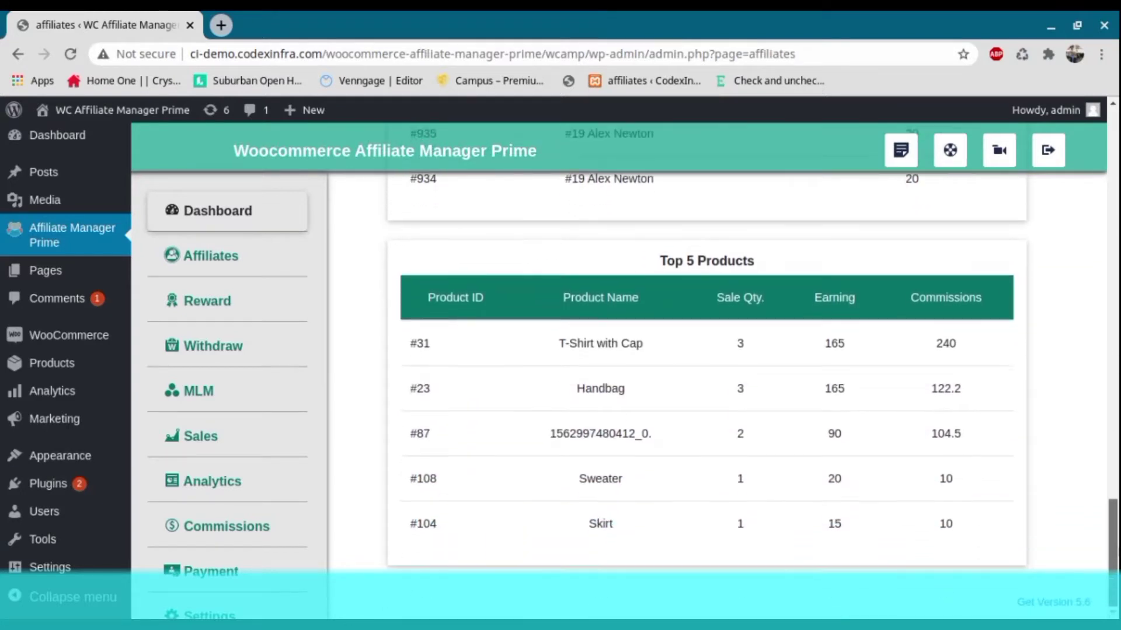
Open a new affiliate form in the Affiliates section and go through its Affiliate Details fields, including Contact and Password
{"action": "left_click", "coordinate": [237, 271]}
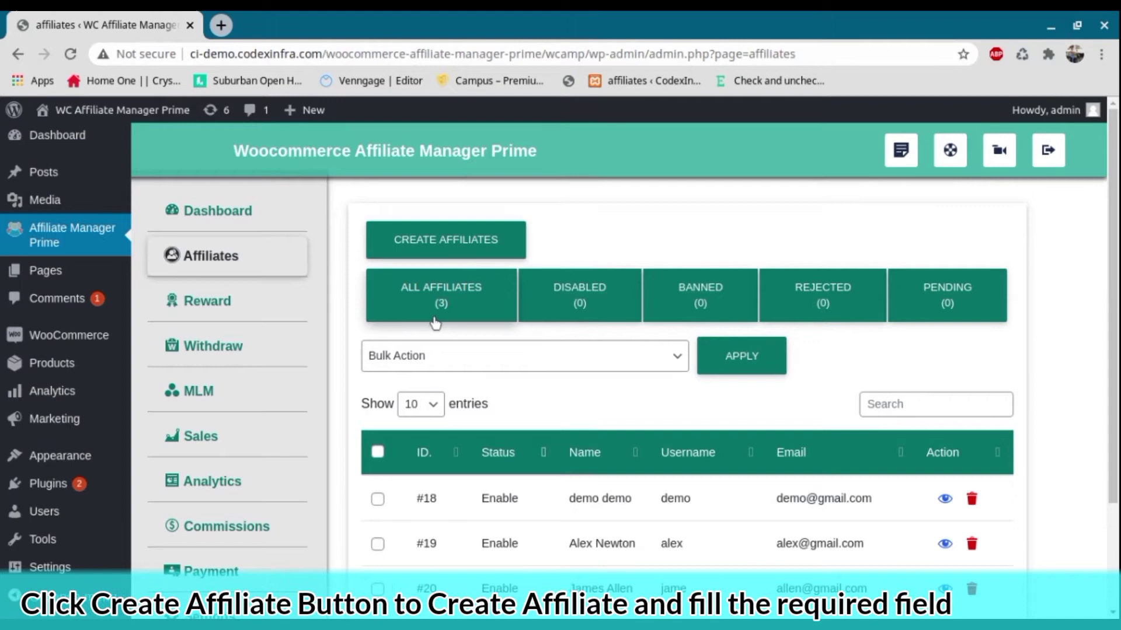
{"action": "left_click", "coordinate": [439, 239]}
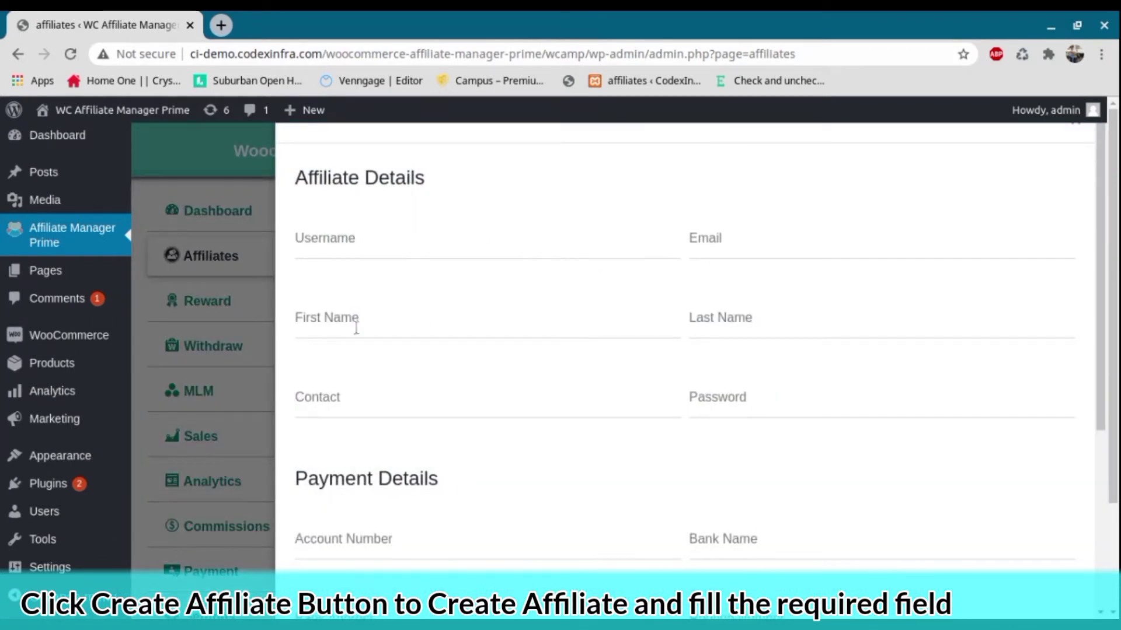
{"action": "left_click", "coordinate": [416, 411]}
{"action": "left_click", "coordinate": [791, 409]}
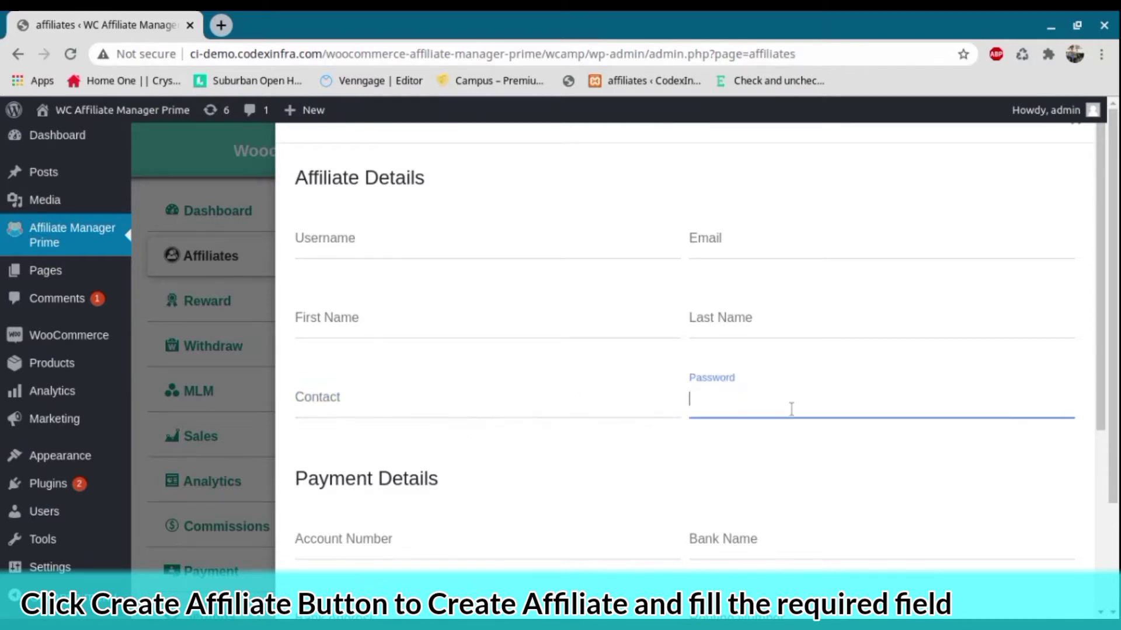
Go through the new affiliate form's Payment Details fields, from Account Number to Stripe ID
{"action": "scroll", "coordinate": [1094, 298], "scroll_direction": "down", "scroll_amount": 5}
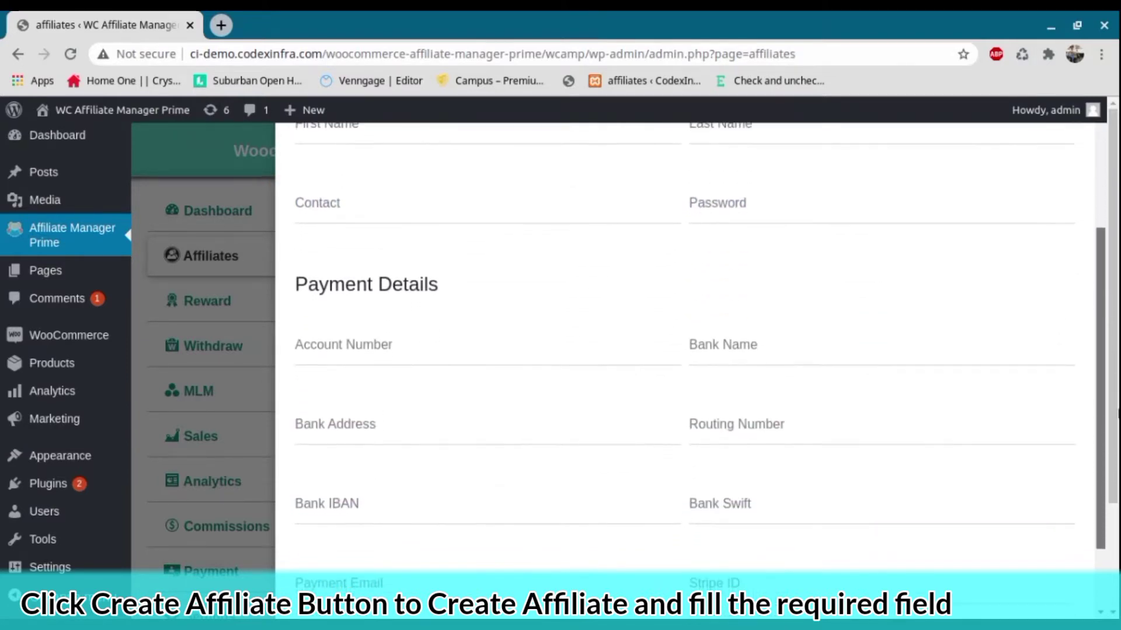
{"action": "left_click", "coordinate": [473, 259]}
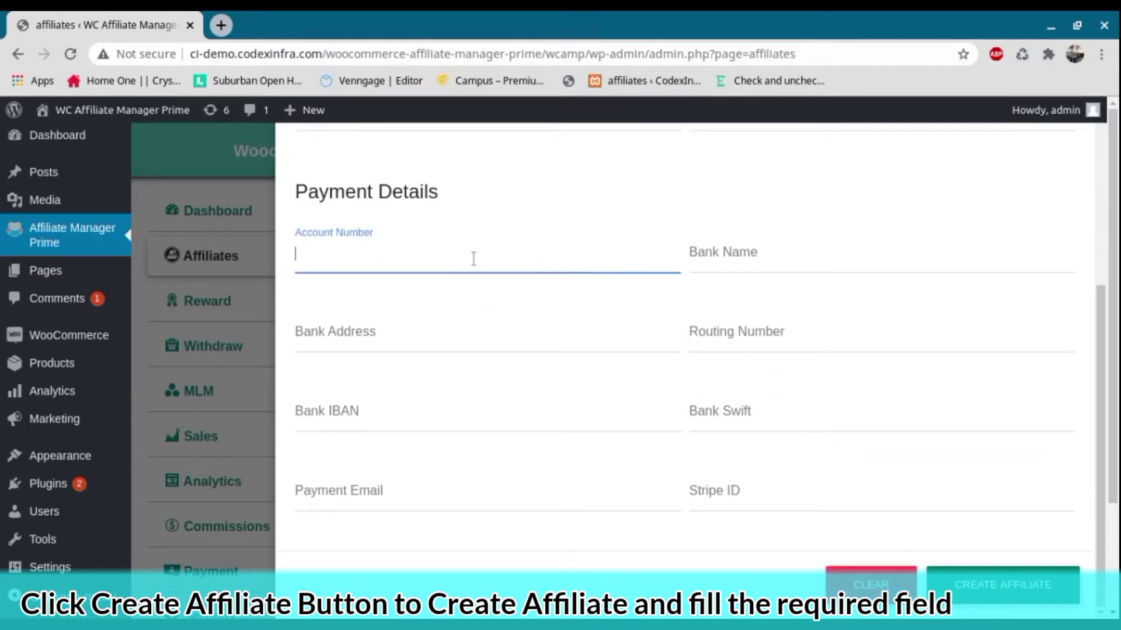
{"action": "left_click", "coordinate": [813, 261]}
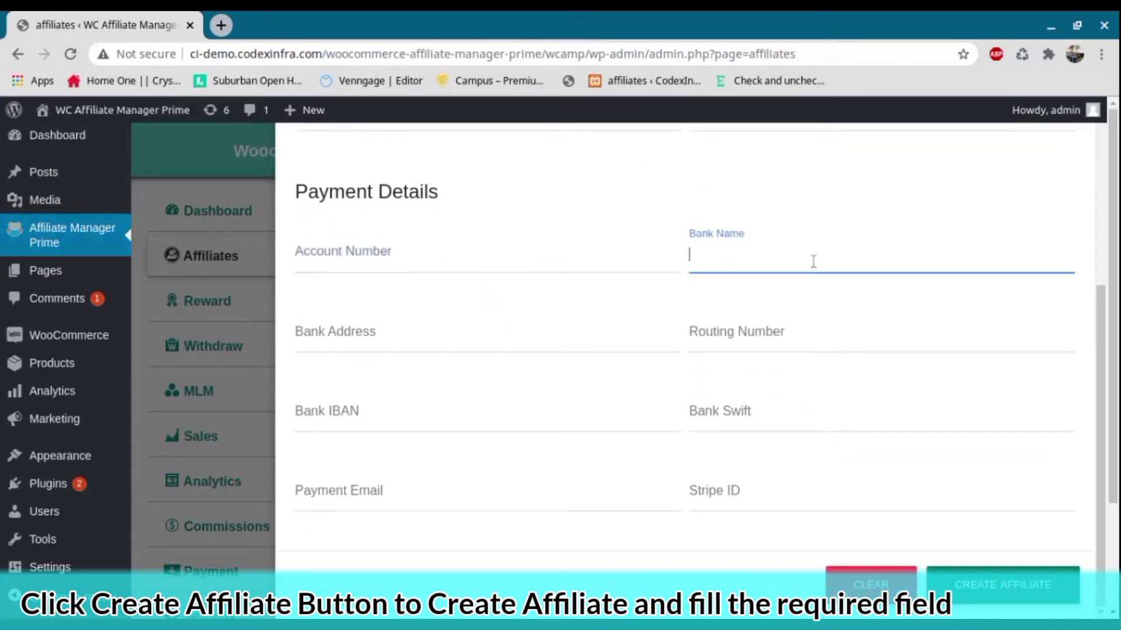
{"action": "left_click", "coordinate": [456, 345]}
{"action": "left_click", "coordinate": [731, 344]}
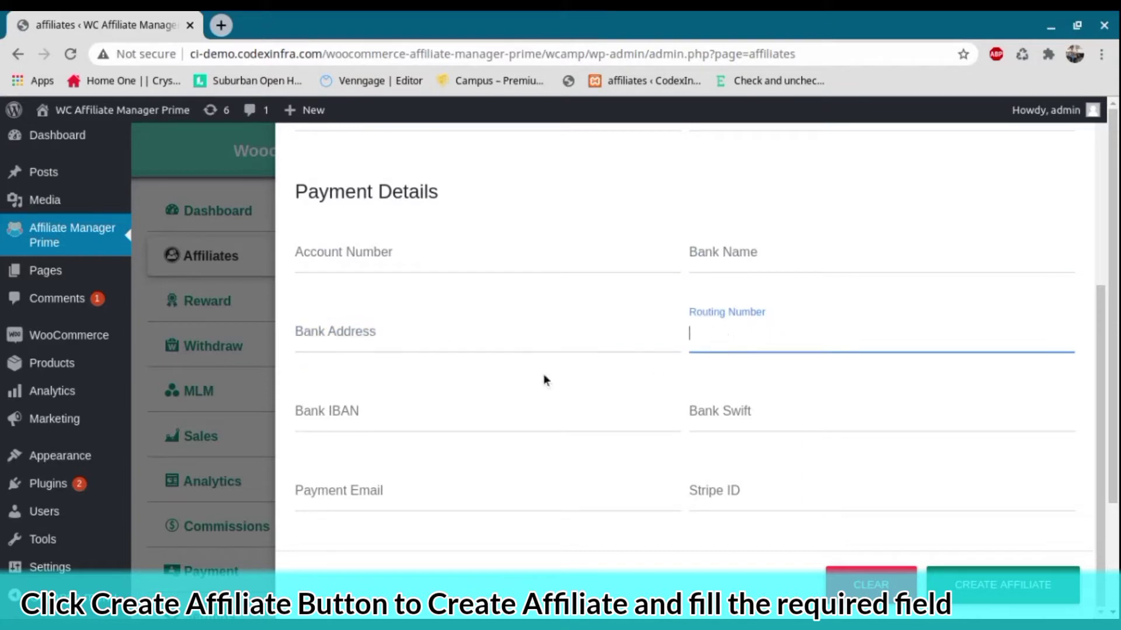
{"action": "left_click", "coordinate": [438, 411]}
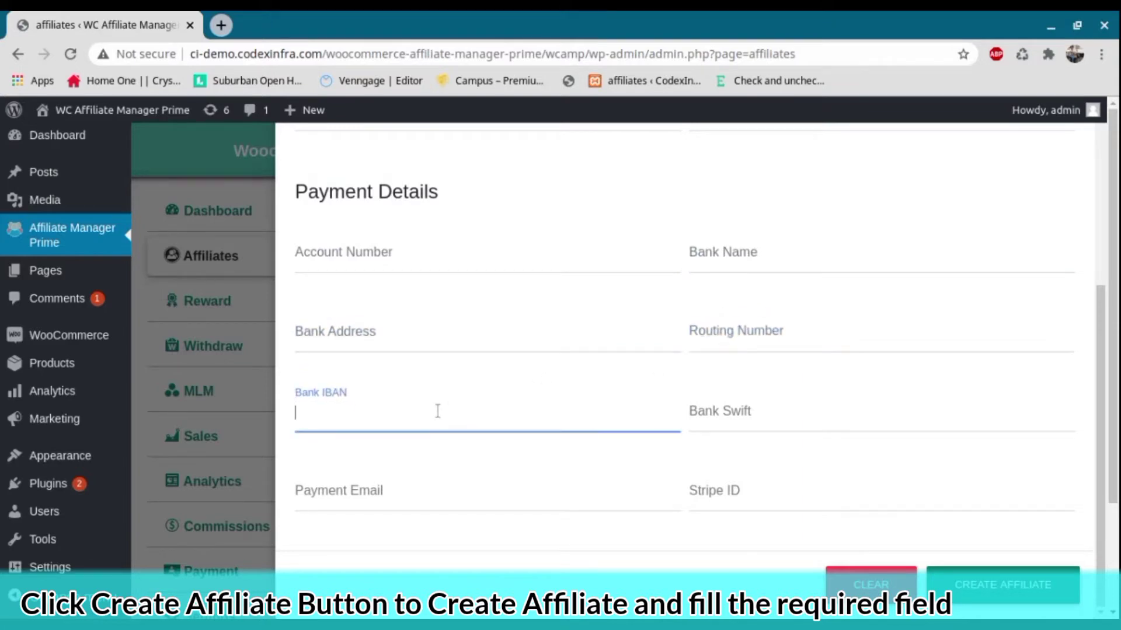
{"action": "left_click", "coordinate": [732, 421]}
{"action": "left_click", "coordinate": [417, 498]}
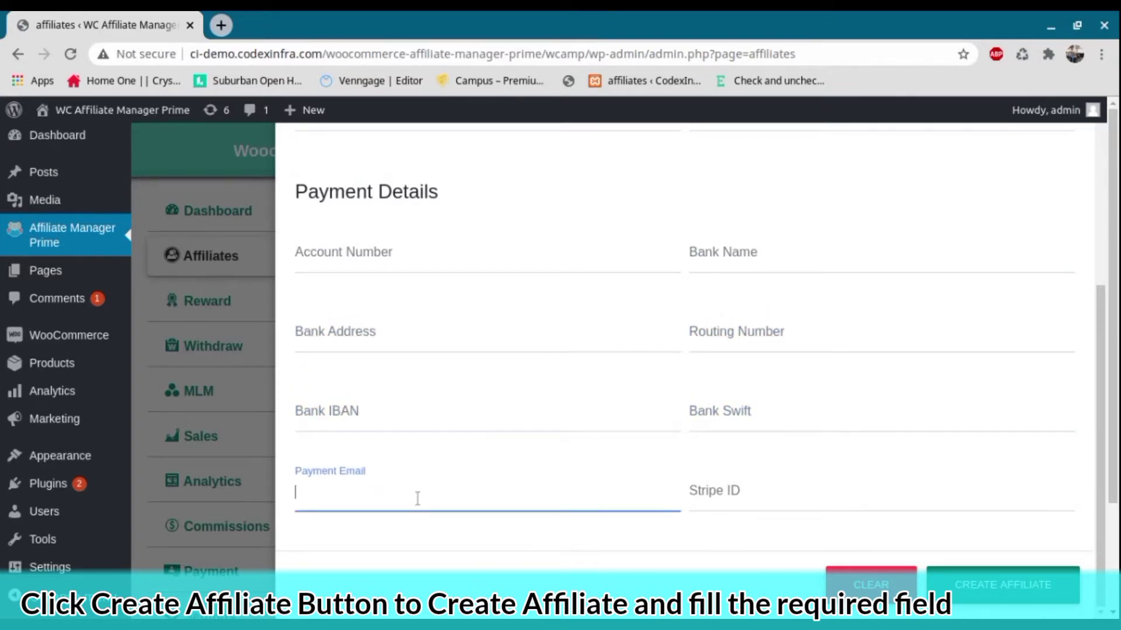
{"action": "left_click", "coordinate": [722, 496]}
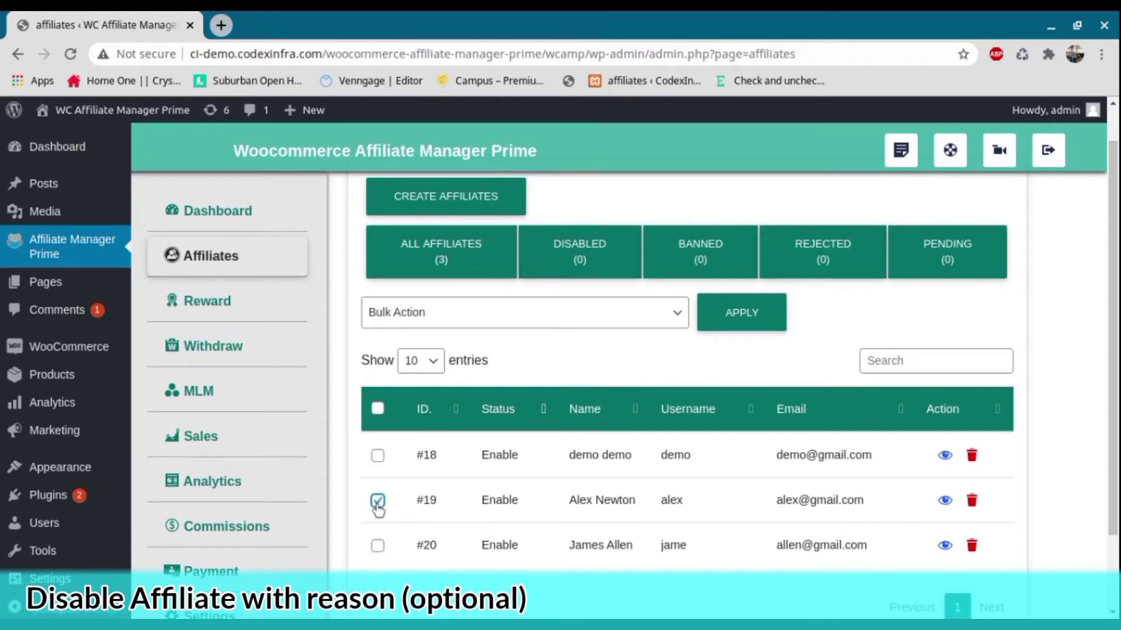
Disable the selected affiliate with the reason "your id has been disabled due to the xyz .....", and view the disabled and full affiliate lists
{"action": "left_click", "coordinate": [525, 312]}
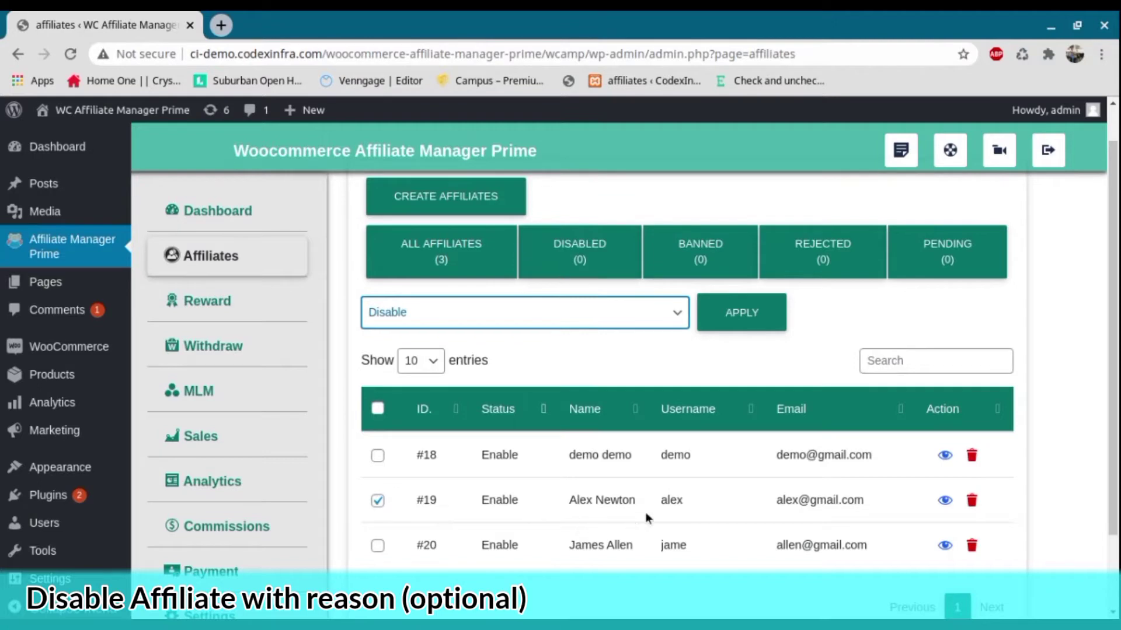
{"action": "left_click", "coordinate": [736, 315]}
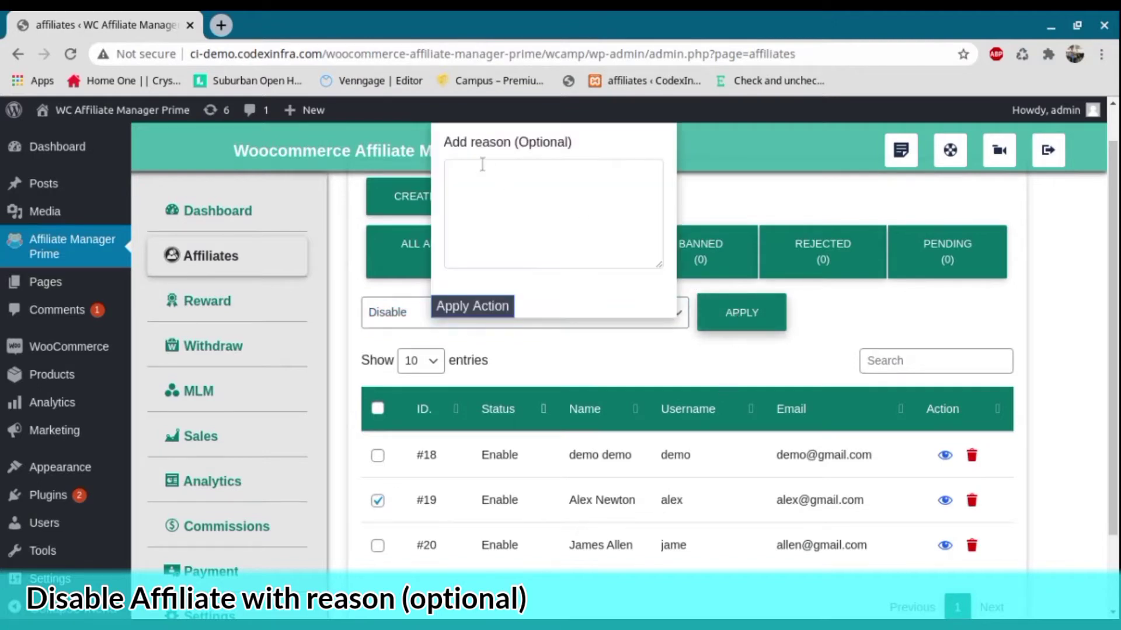
{"action": "left_click", "coordinate": [470, 162]}
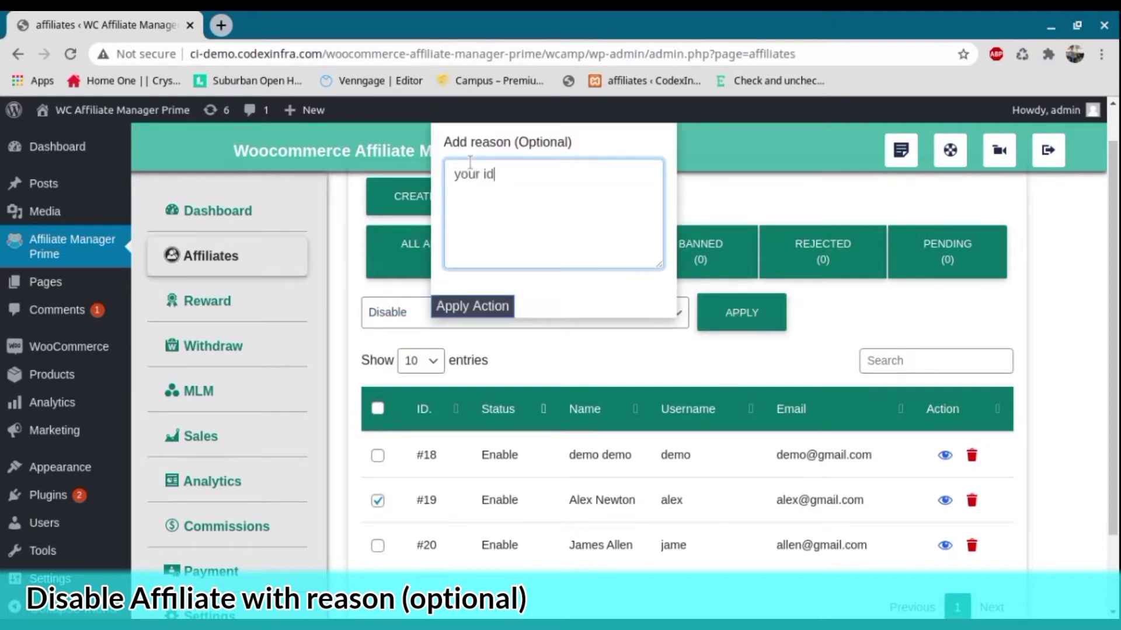
{"action": "type", "text": "your id has been disabled due to the xyz ....."}
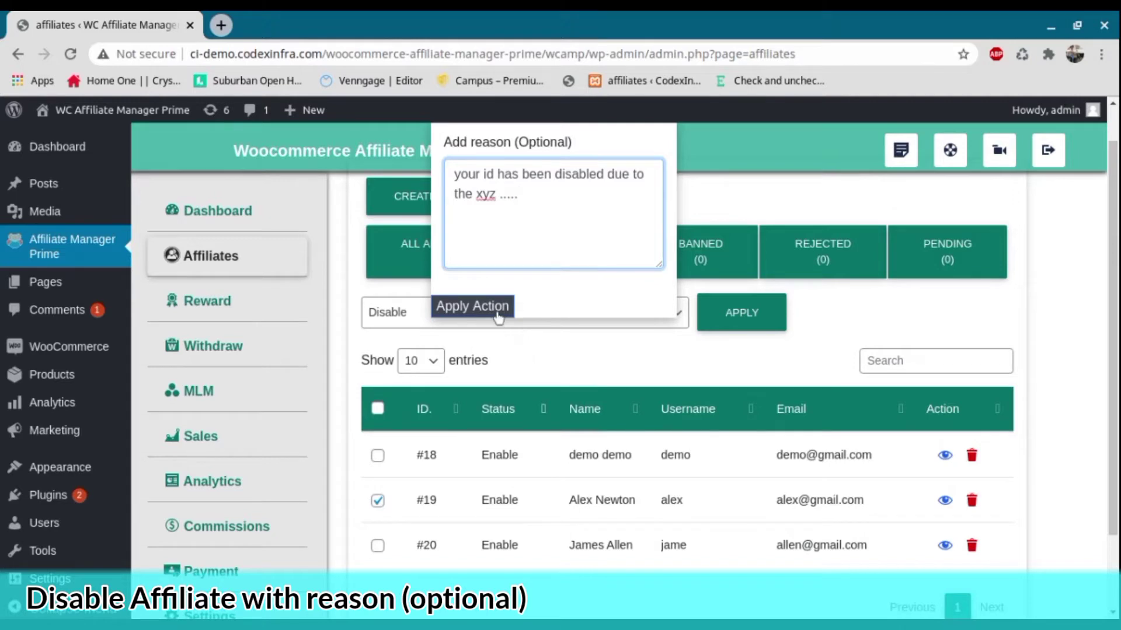
{"action": "left_click", "coordinate": [498, 317]}
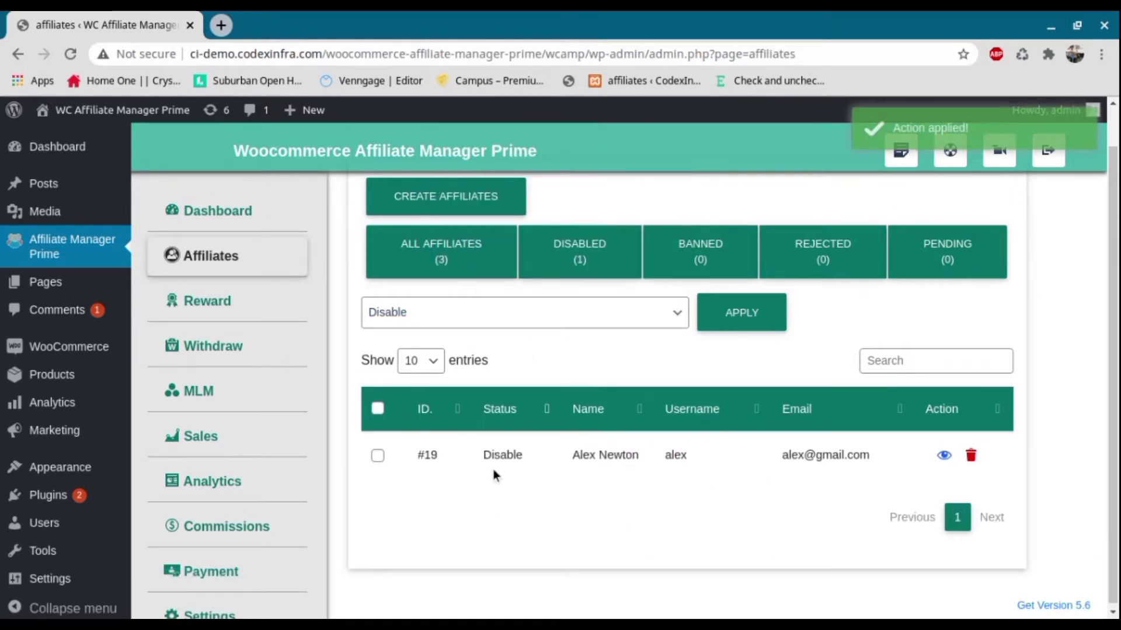
{"action": "left_click", "coordinate": [582, 259]}
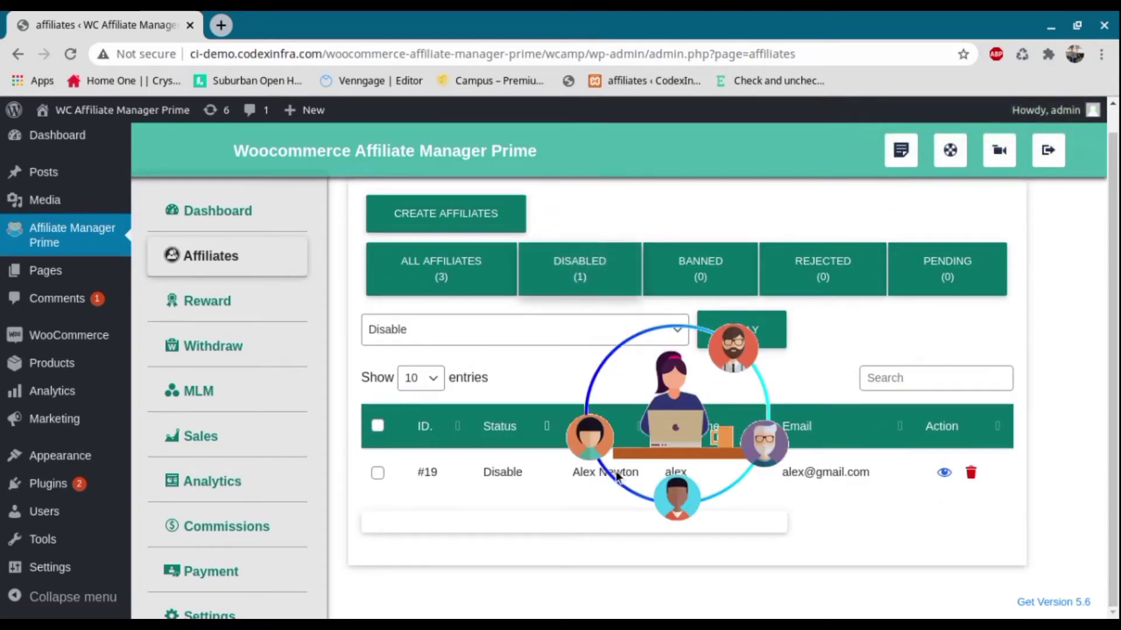
{"action": "left_click", "coordinate": [431, 273]}
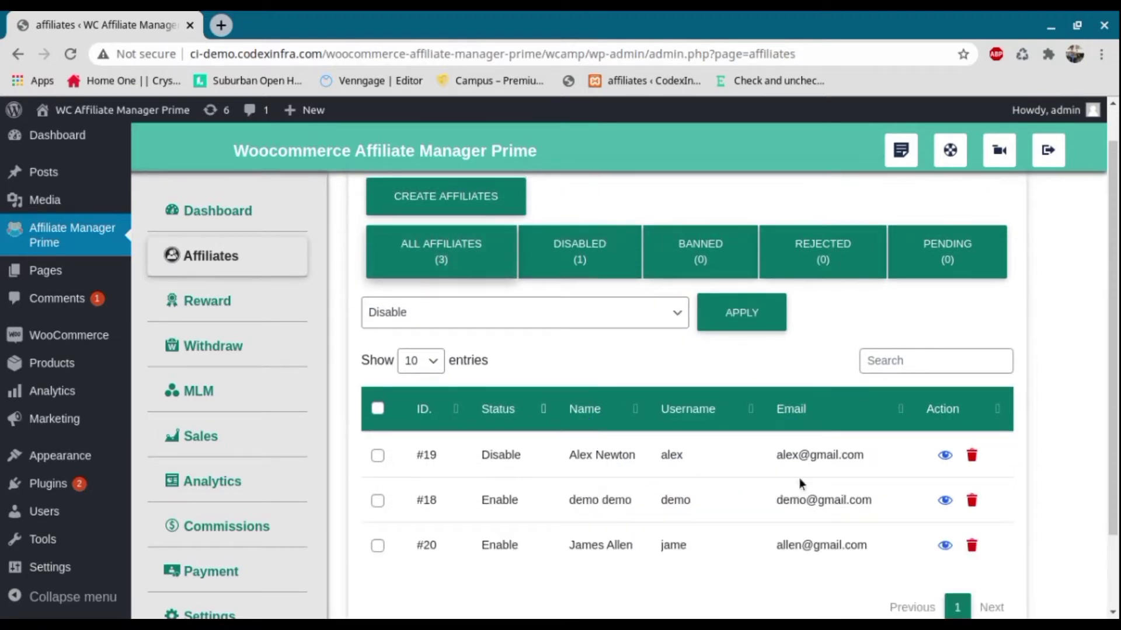
Open the disabled affiliate's profile, view its visit, conversion, withdraw and balance cards, and make the Affiliate Details editable
{"action": "left_click", "coordinate": [943, 457]}
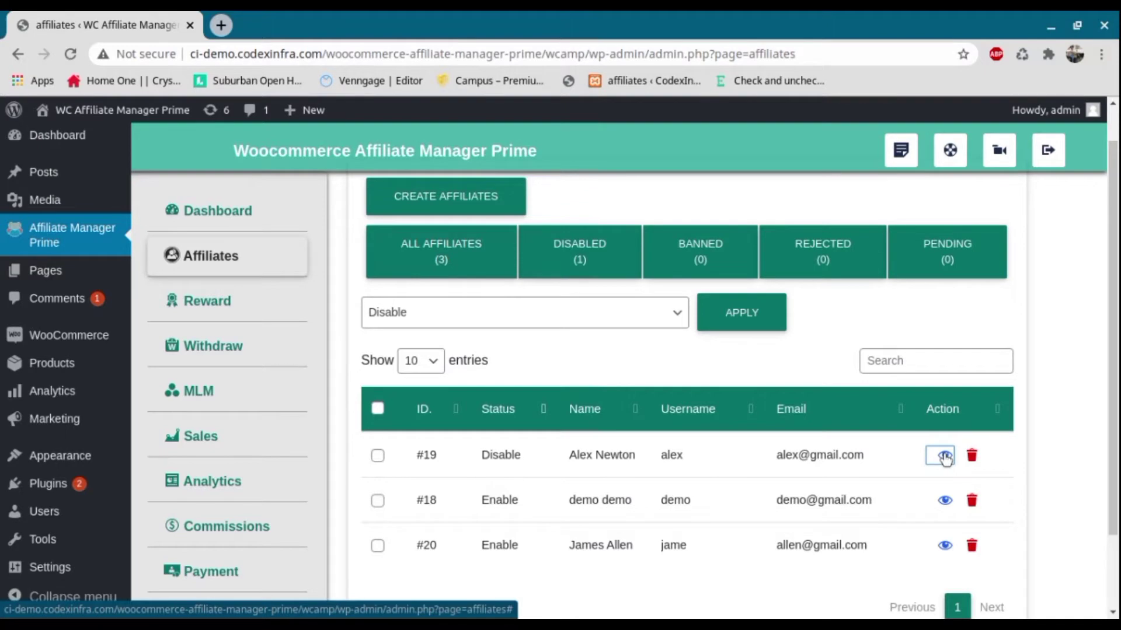
{"action": "scroll", "coordinate": [674, 334], "scroll_direction": "up", "scroll_amount": 2}
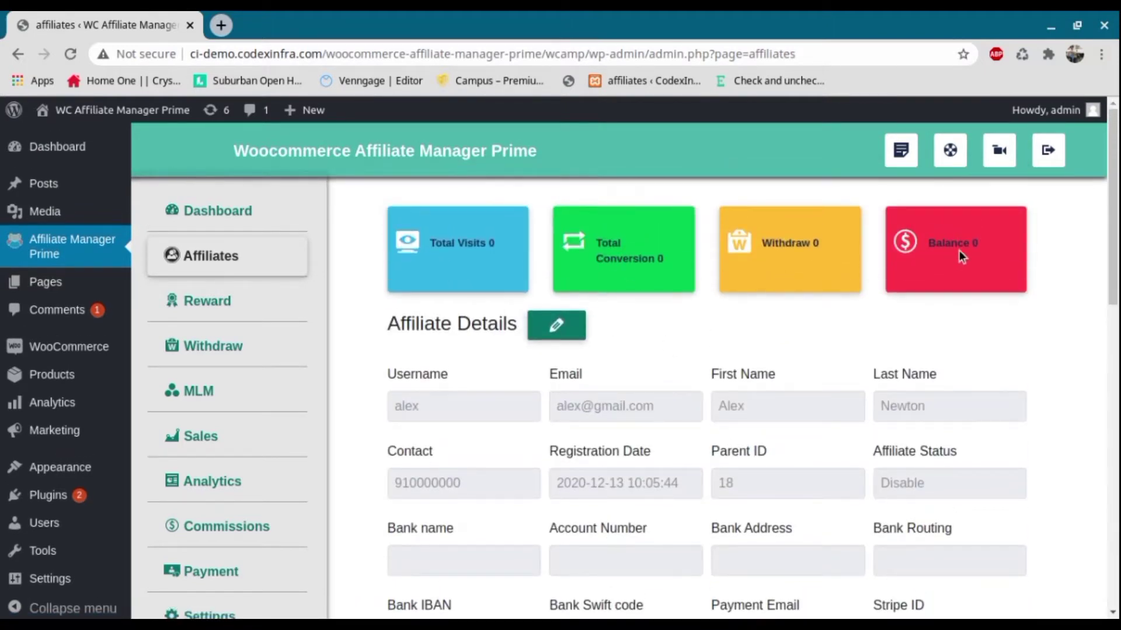
{"action": "scroll", "coordinate": [621, 429], "scroll_direction": "down", "scroll_amount": 2}
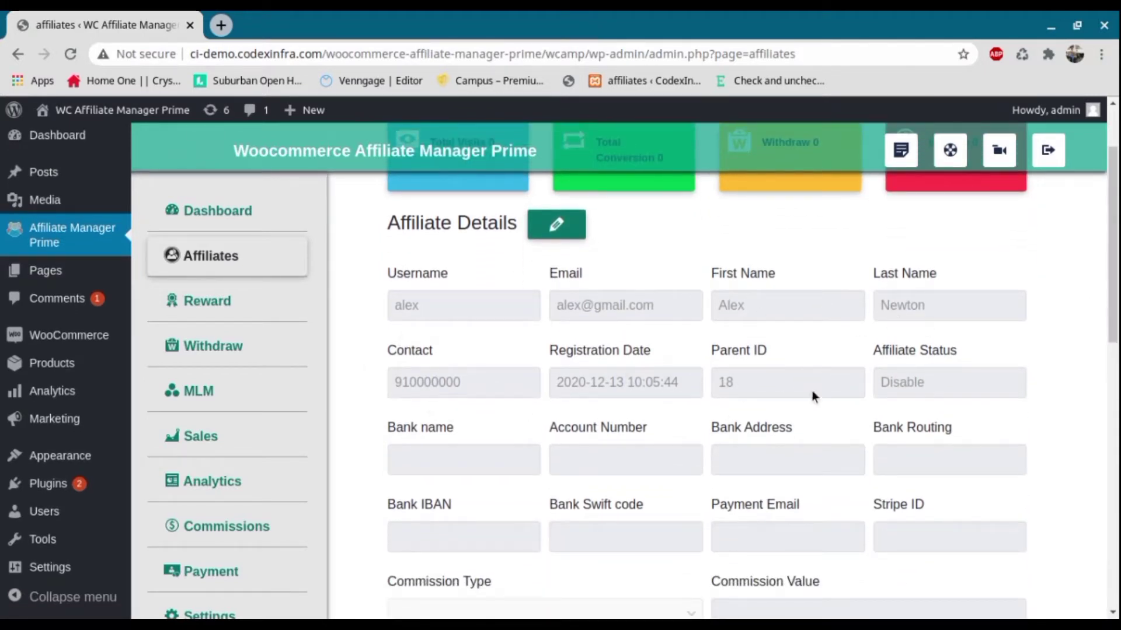
{"action": "left_click", "coordinate": [556, 225]}
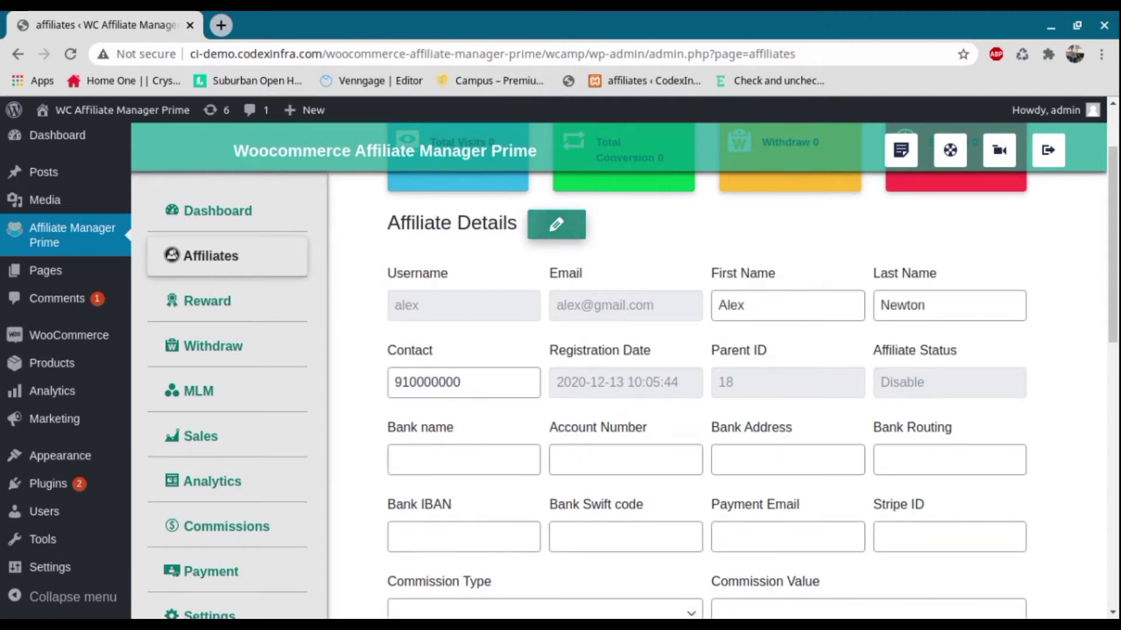
Go through the affiliate's editable name, Contact and bank fields up to Bank Routing
{"action": "left_click", "coordinate": [791, 306]}
{"action": "left_click", "coordinate": [933, 310]}
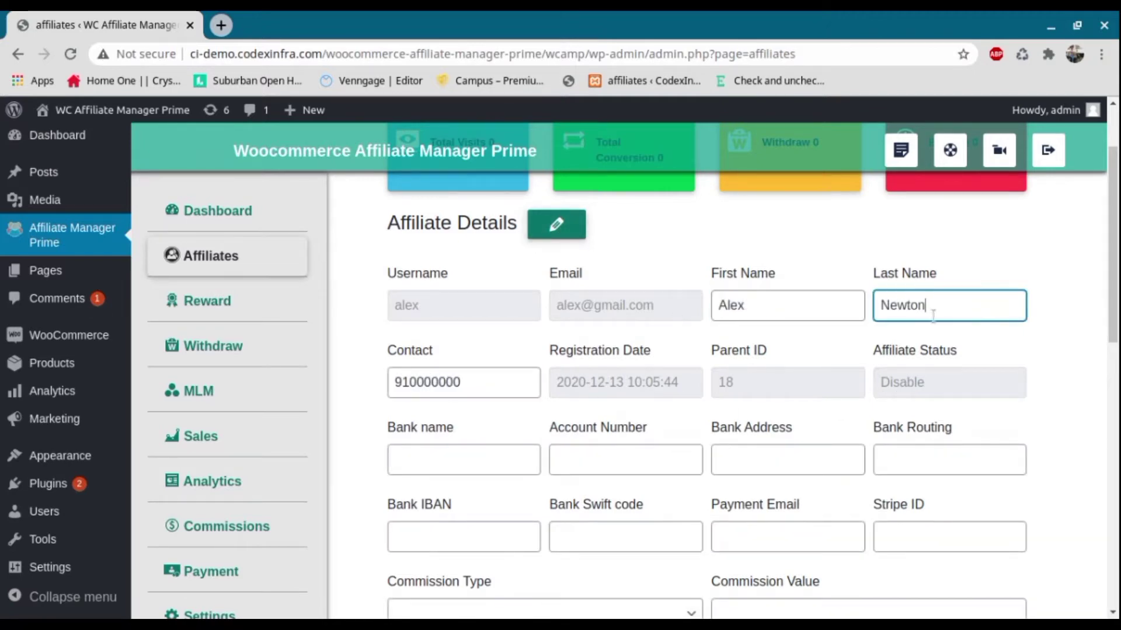
{"action": "left_click", "coordinate": [534, 382]}
{"action": "left_click", "coordinate": [519, 460]}
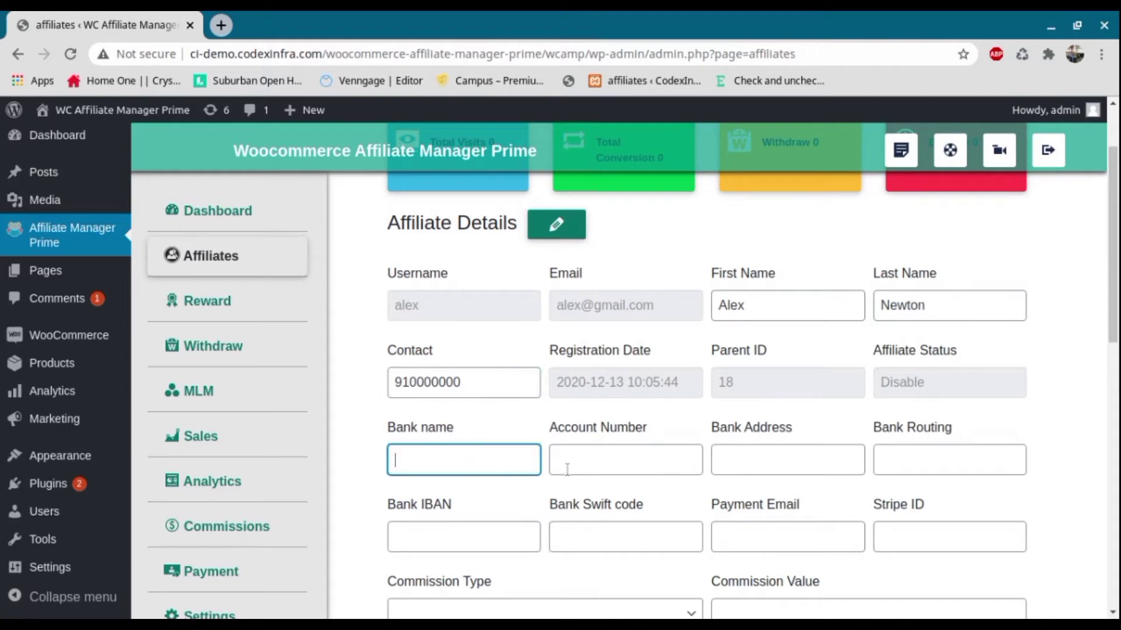
{"action": "left_click", "coordinate": [660, 467]}
{"action": "left_click", "coordinate": [779, 463]}
{"action": "left_click", "coordinate": [930, 459]}
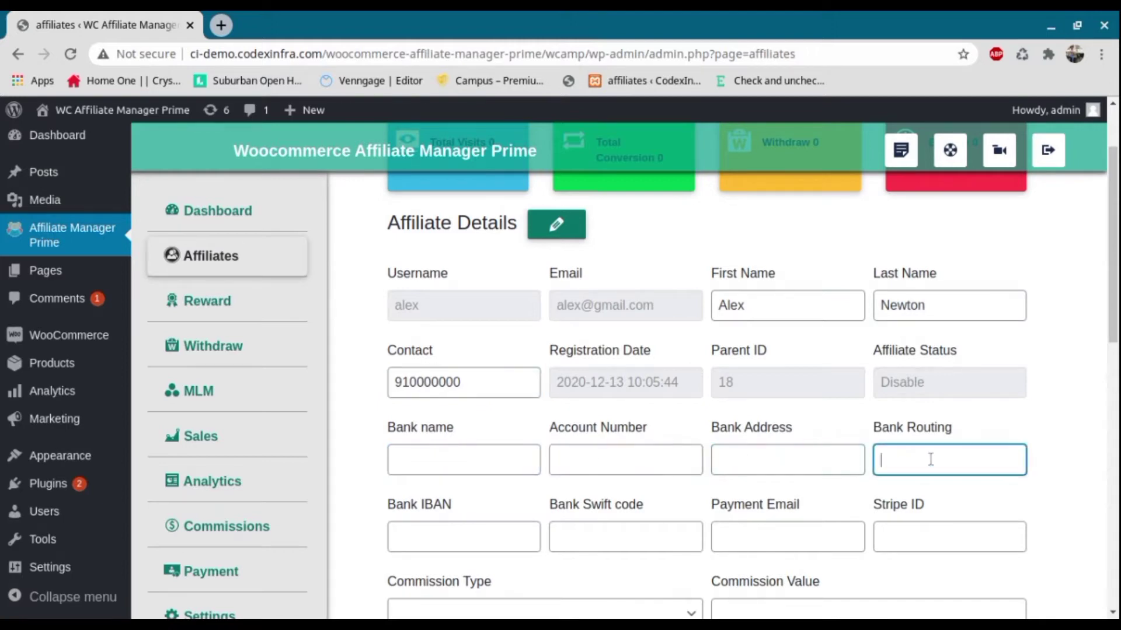
Set the affiliate's commission type to Percentage with a commission value of 2 and update the profile
{"action": "scroll", "coordinate": [676, 392], "scroll_direction": "down", "scroll_amount": 4}
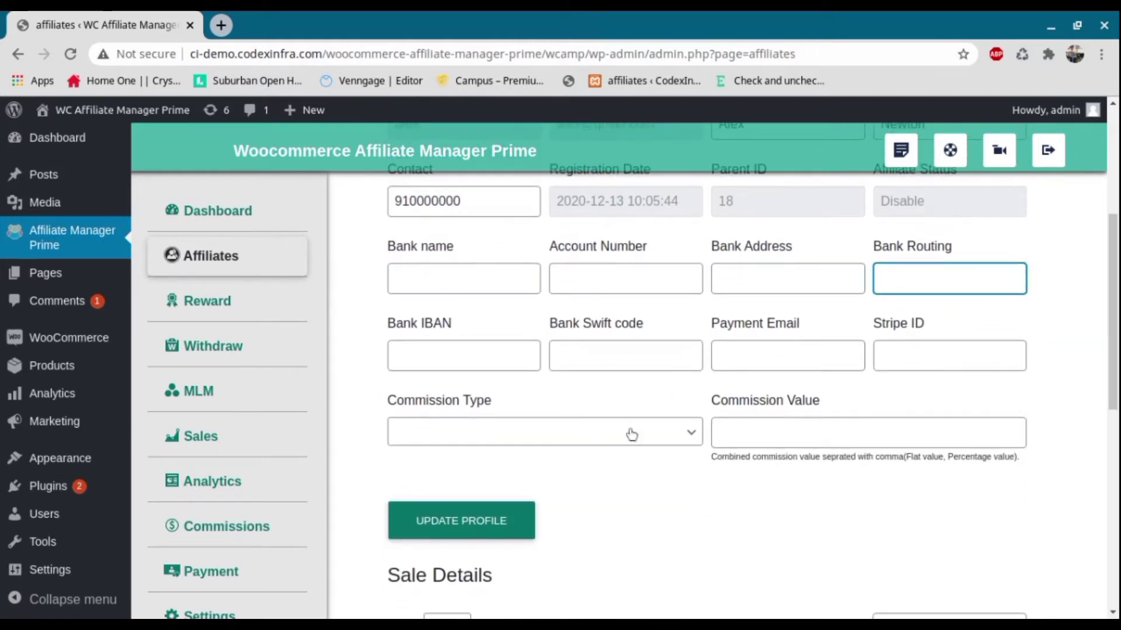
{"action": "left_click", "coordinate": [635, 438]}
{"action": "left_click", "coordinate": [418, 470]}
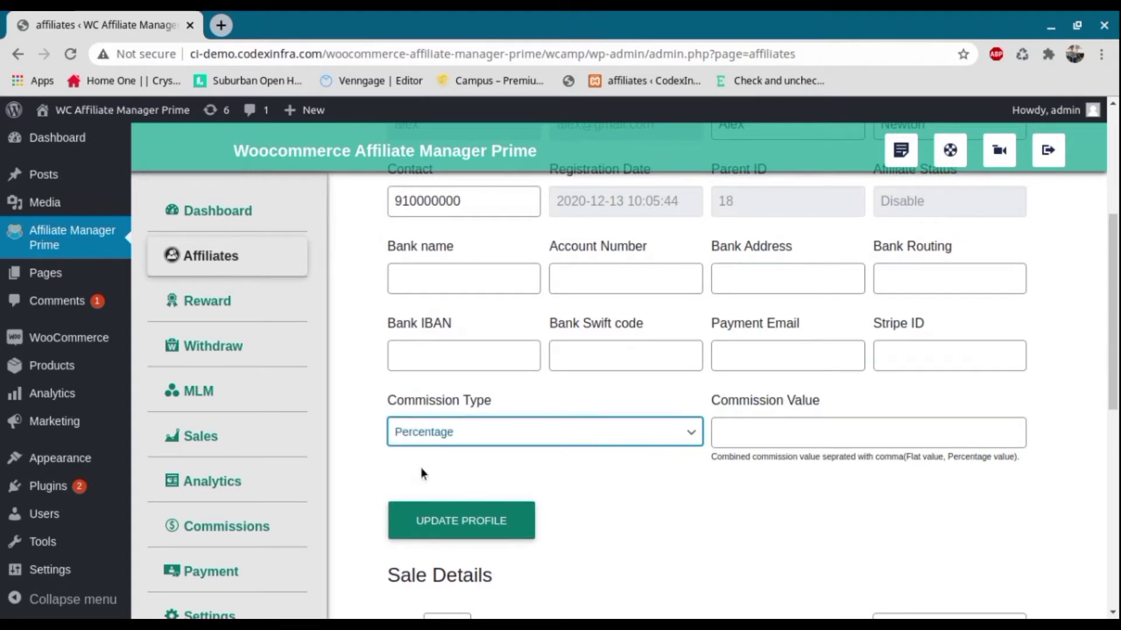
{"action": "left_click", "coordinate": [797, 433]}
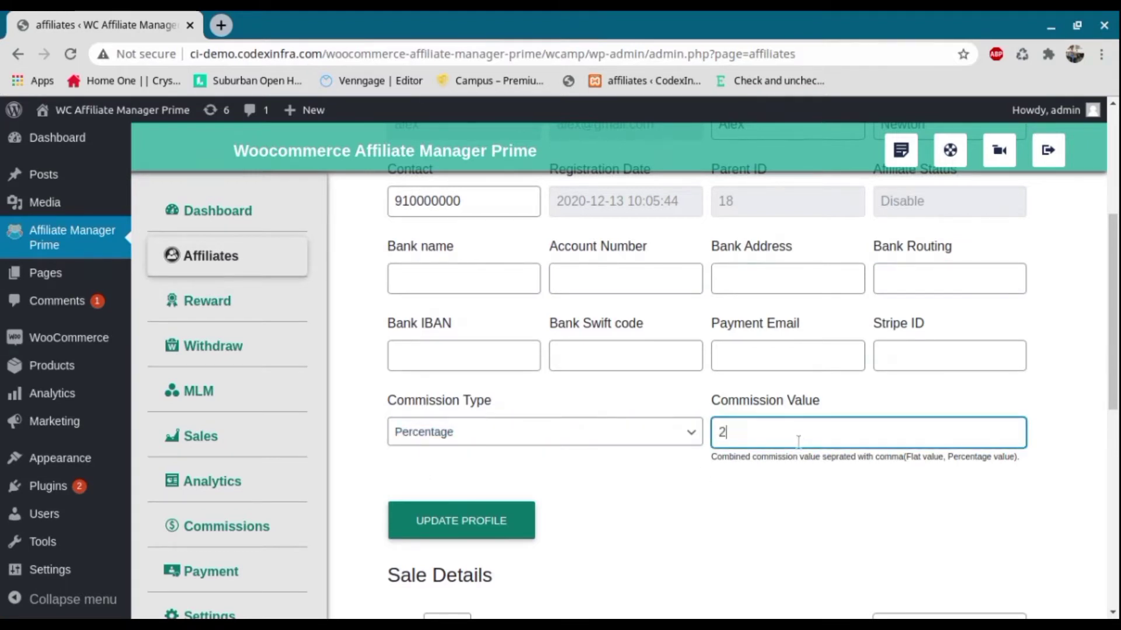
{"action": "left_click", "coordinate": [454, 527]}
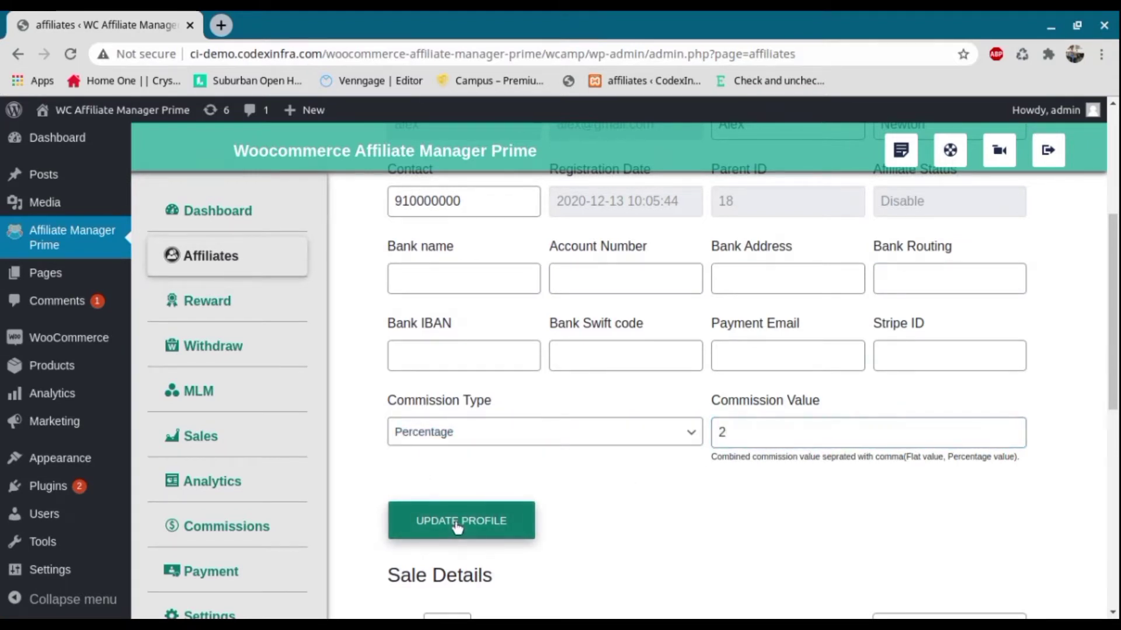
Review the affiliate's Sale Details and Withdraw Details tables below the profile form
{"action": "scroll", "coordinate": [475, 440], "scroll_direction": "down", "scroll_amount": 4}
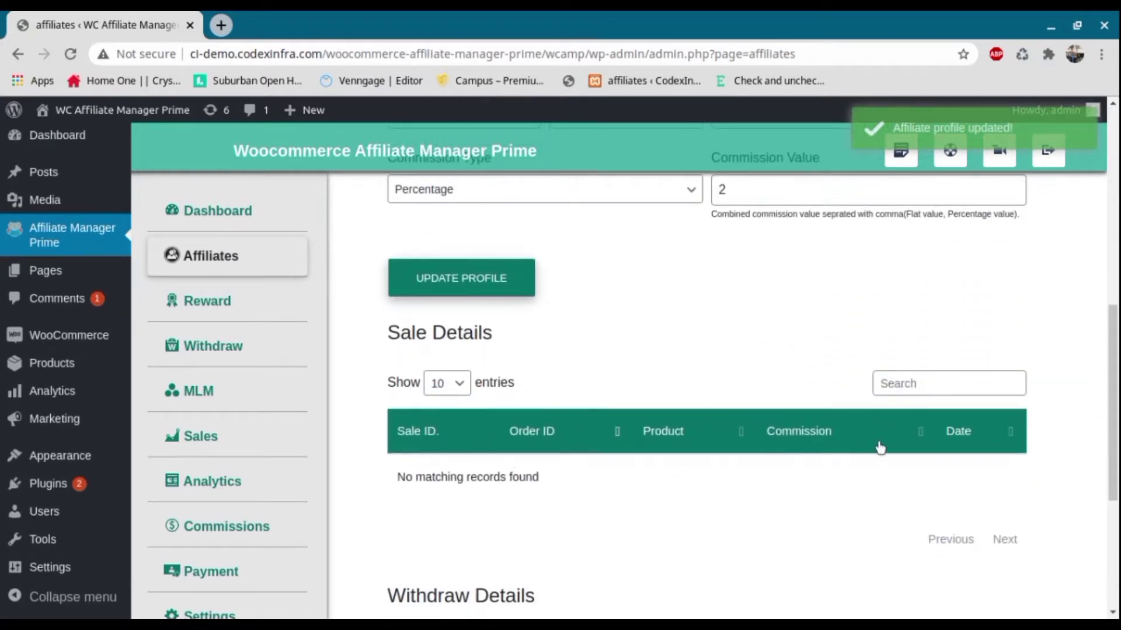
{"action": "scroll", "coordinate": [525, 502], "scroll_direction": "down", "scroll_amount": 4}
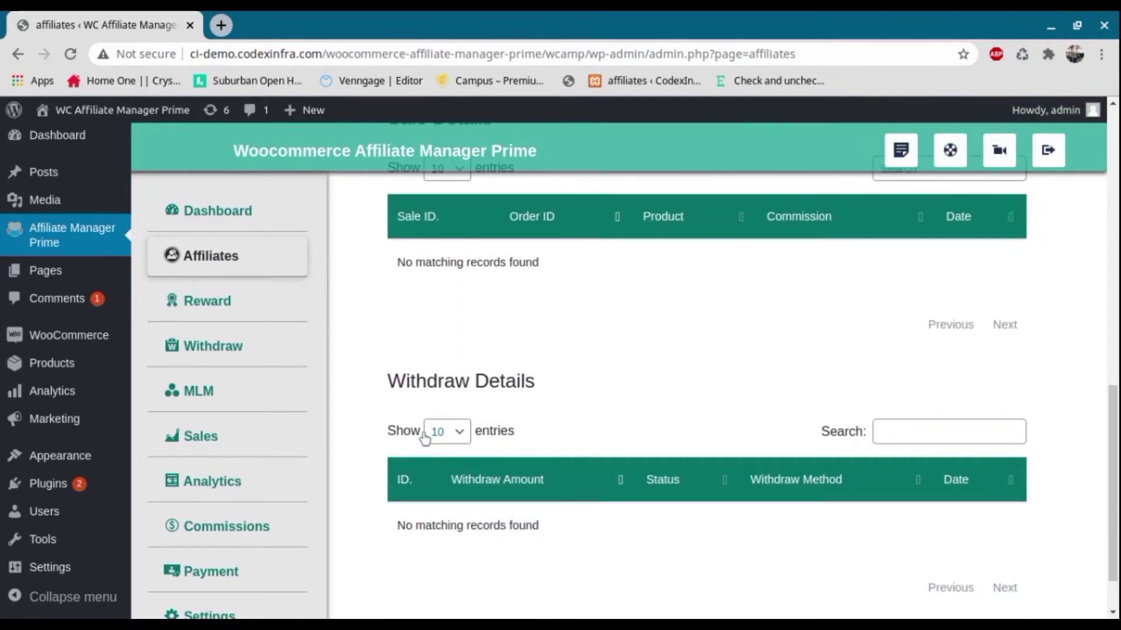
{"action": "scroll", "coordinate": [476, 386], "scroll_direction": "up", "scroll_amount": 14}
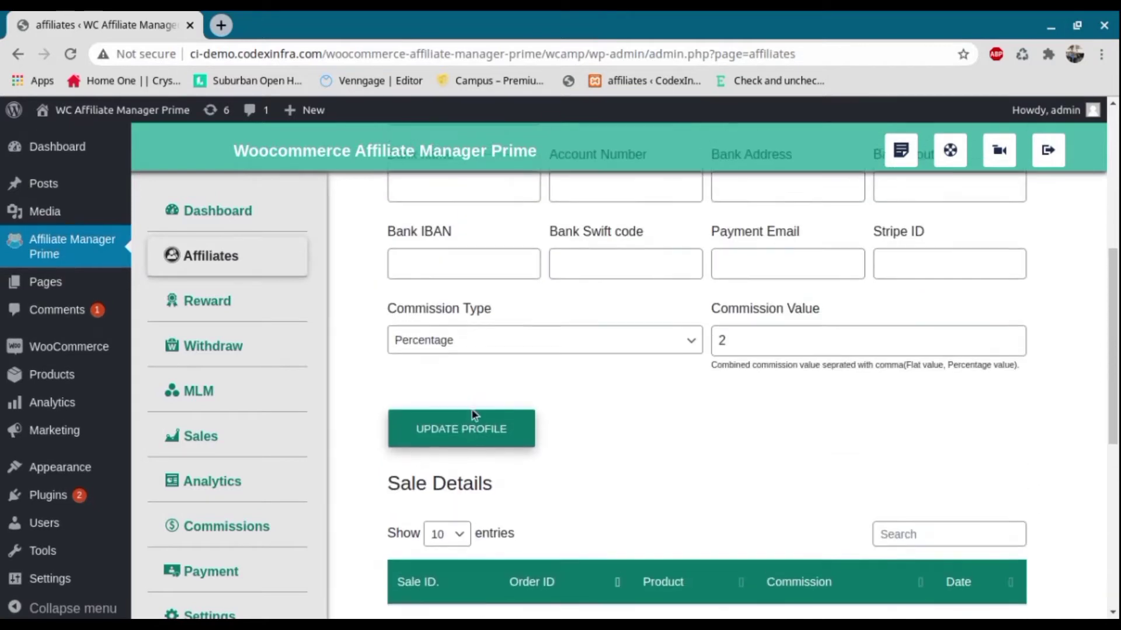
Open a new reward form in the Reward section, go through its fields including the No. of visits milestone, and close it unsaved
{"action": "left_click", "coordinate": [236, 315]}
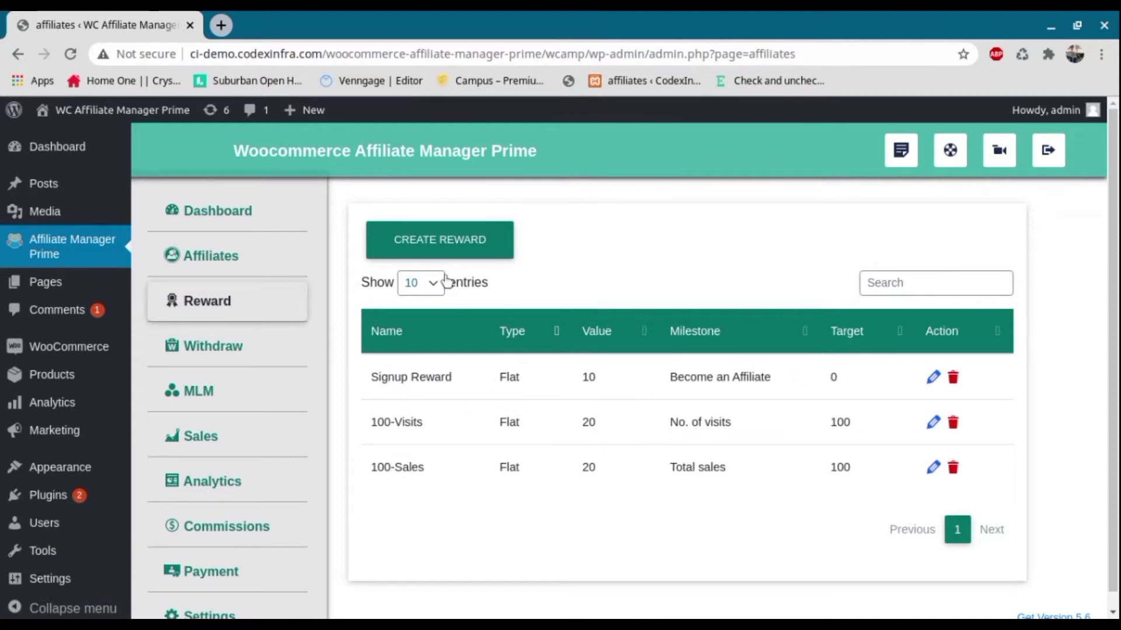
{"action": "left_click", "coordinate": [432, 246]}
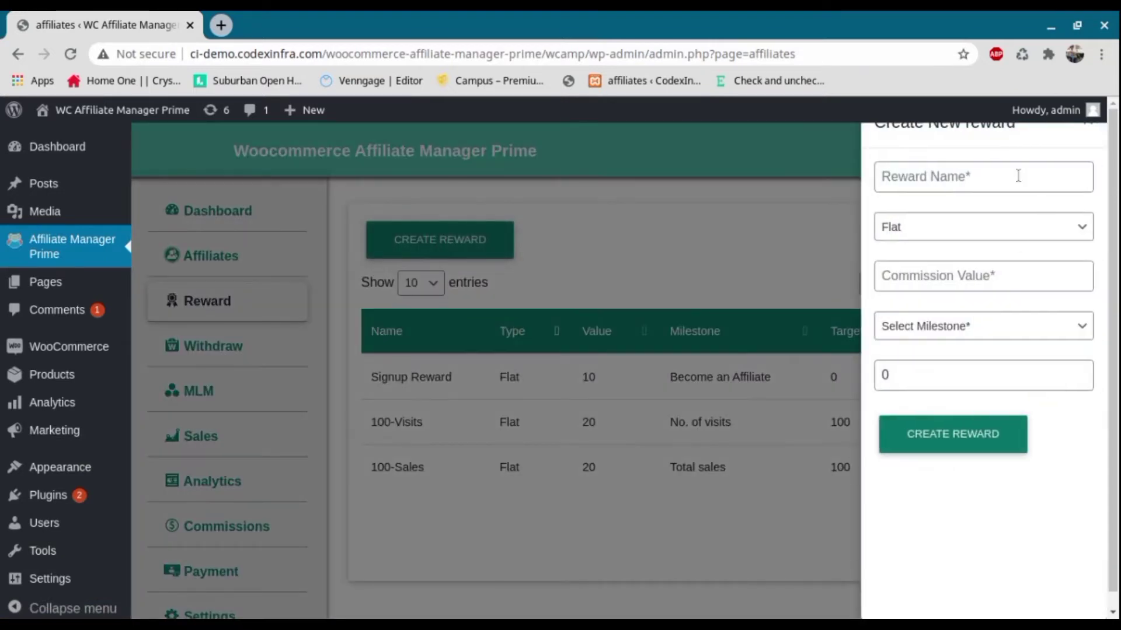
{"action": "left_click", "coordinate": [912, 185]}
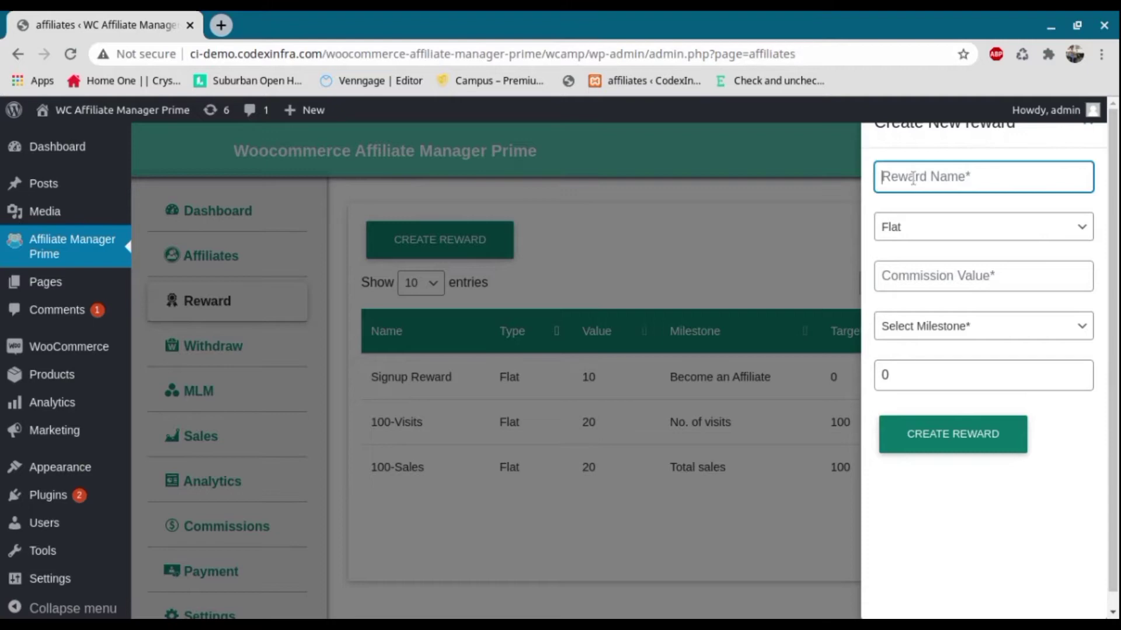
{"action": "left_click", "coordinate": [917, 226]}
{"action": "left_click", "coordinate": [920, 271]}
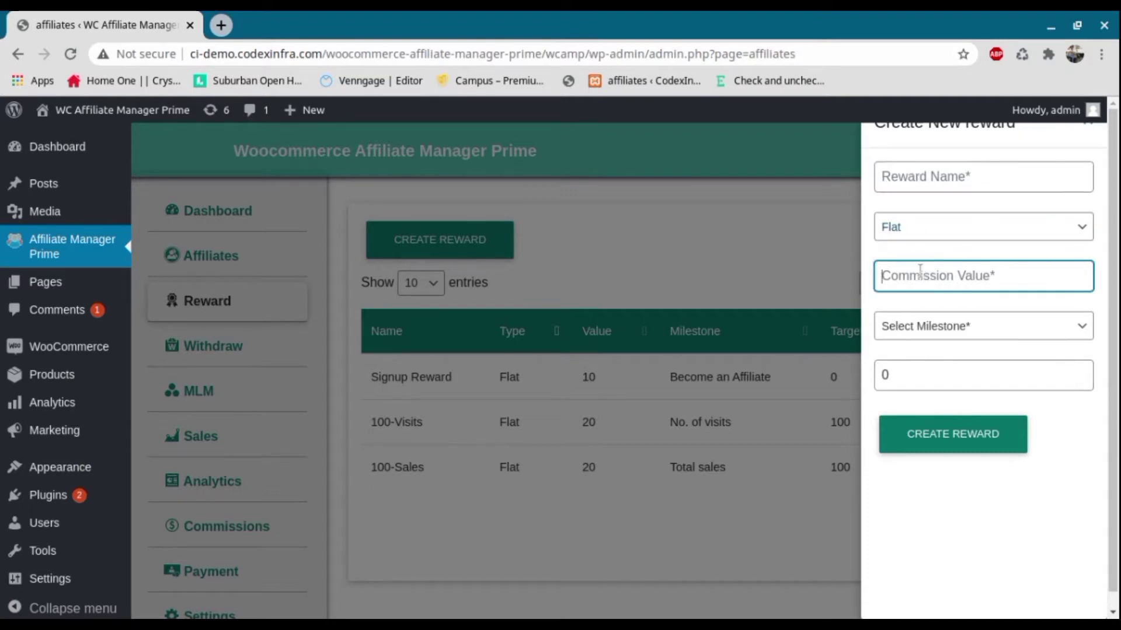
{"action": "left_click", "coordinate": [938, 326]}
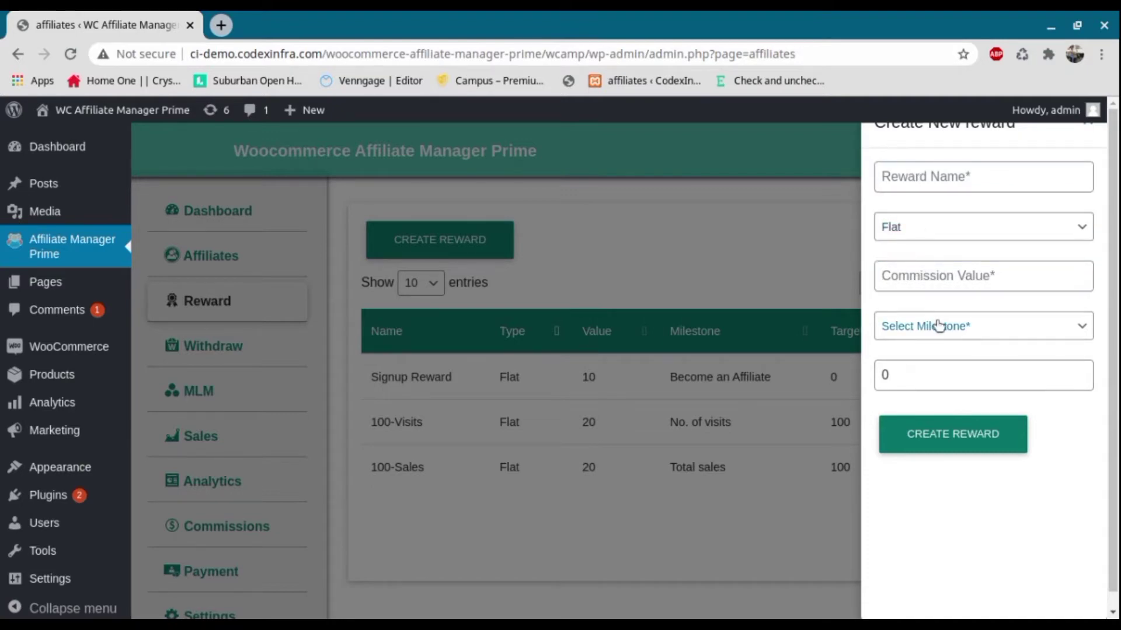
{"action": "left_click", "coordinate": [915, 432]}
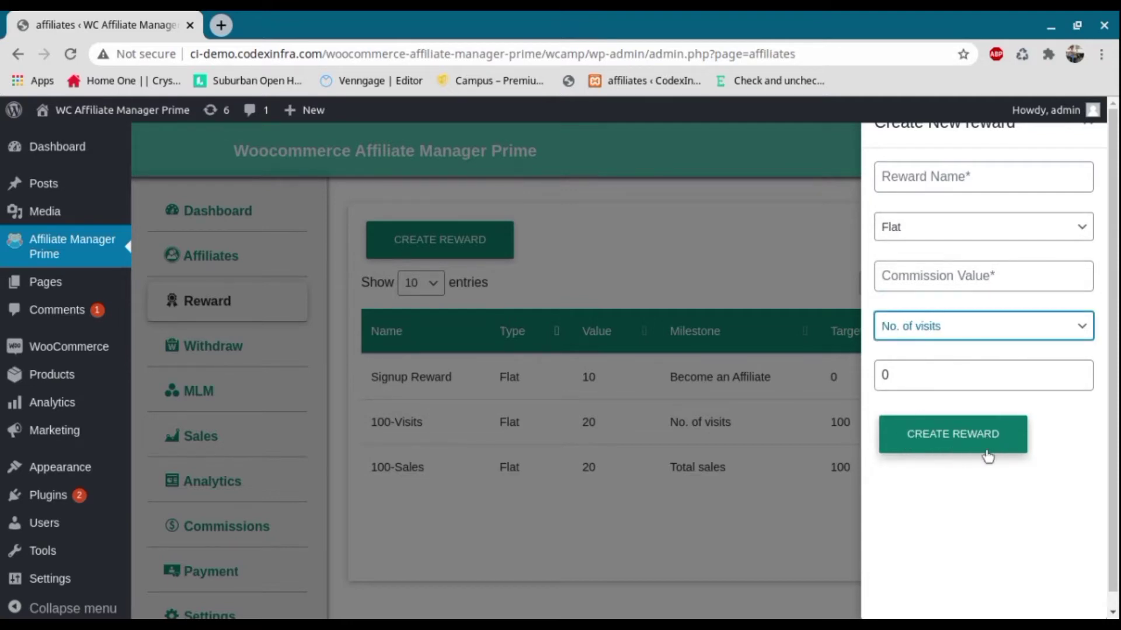
{"action": "left_click", "coordinate": [1087, 124]}
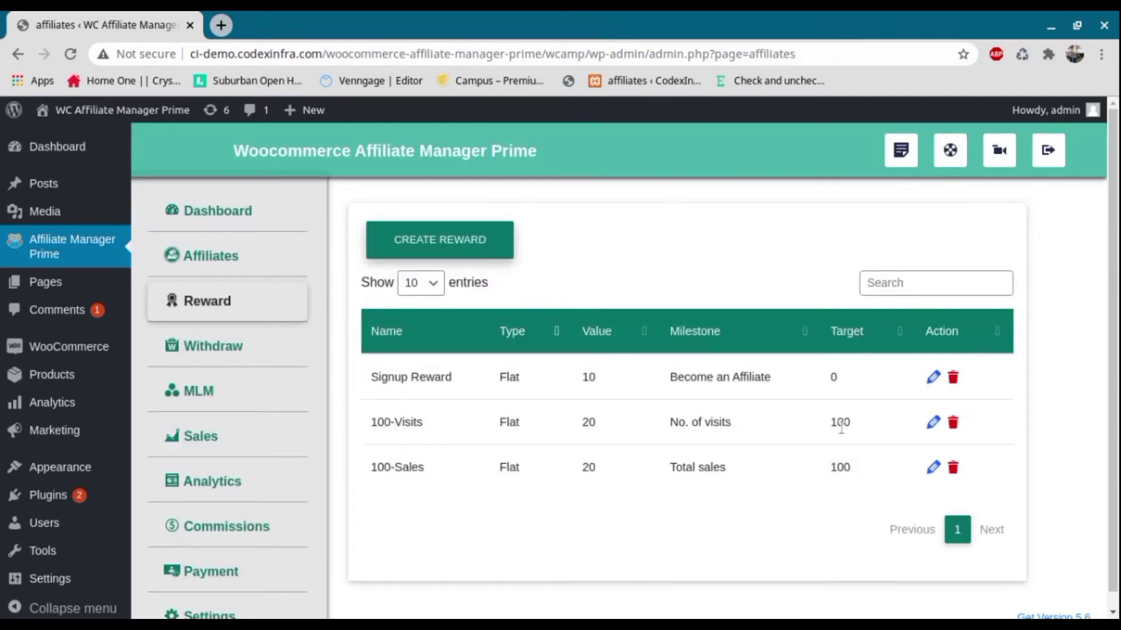
Open the 100-Visits reward for editing, go through its name, type, value, milestone and target, and update it
{"action": "left_click", "coordinate": [930, 429]}
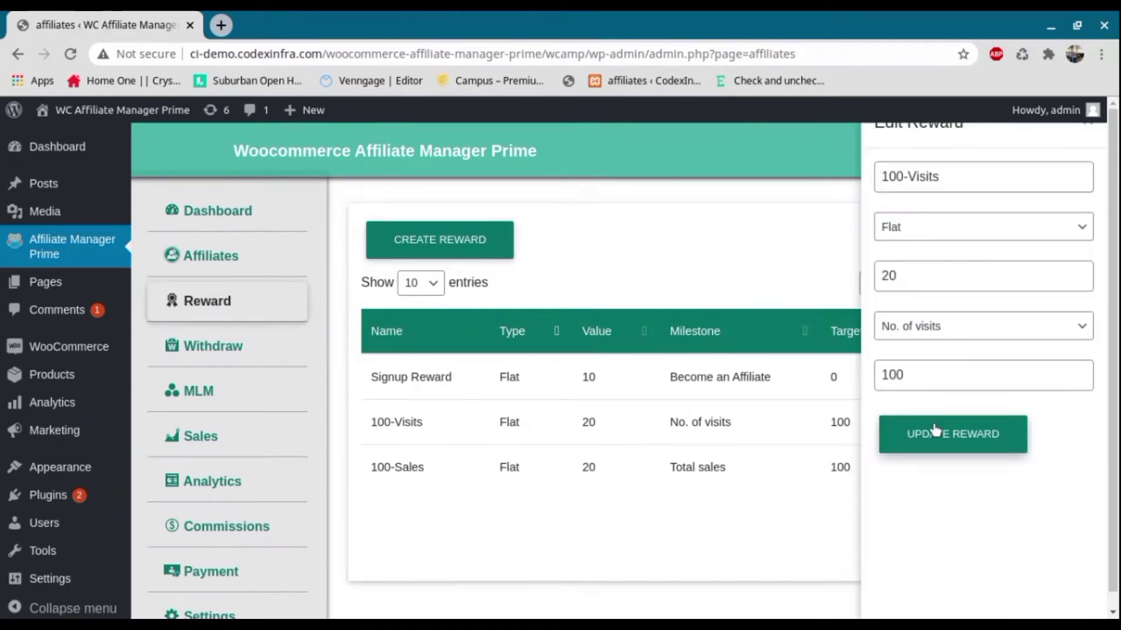
{"action": "left_click", "coordinate": [939, 176]}
{"action": "left_click", "coordinate": [935, 232]}
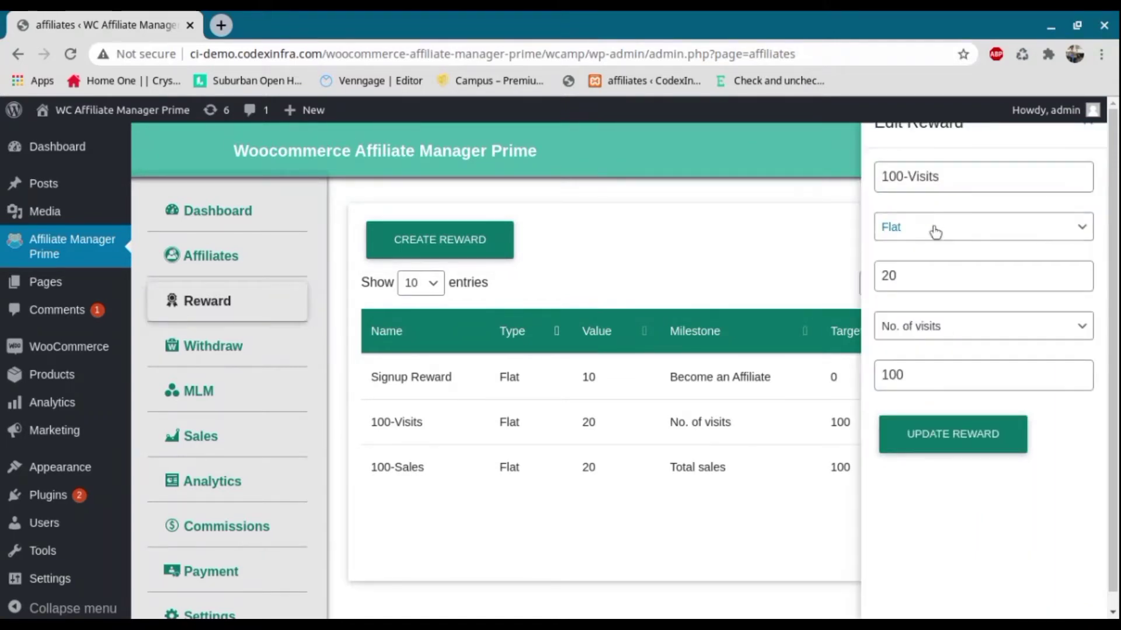
{"action": "left_click", "coordinate": [933, 286]}
{"action": "left_click", "coordinate": [969, 336]}
{"action": "left_click", "coordinate": [931, 382]}
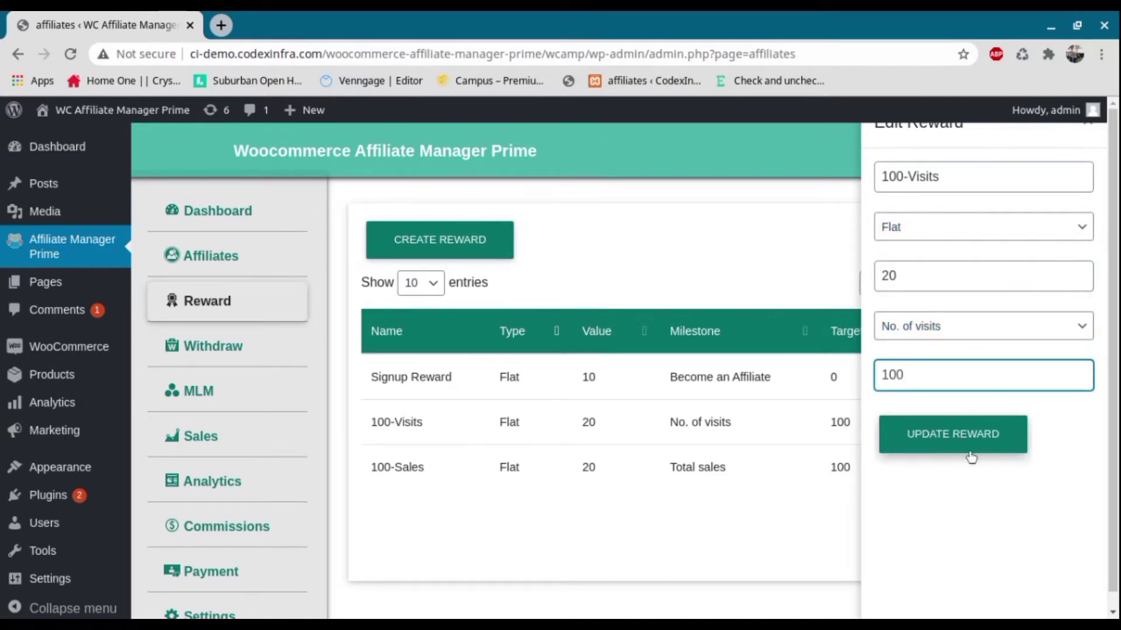
{"action": "left_click", "coordinate": [1000, 453]}
View the affiliates' withdraw requests and filter them to the approved withdrawals
{"action": "left_click", "coordinate": [225, 351]}
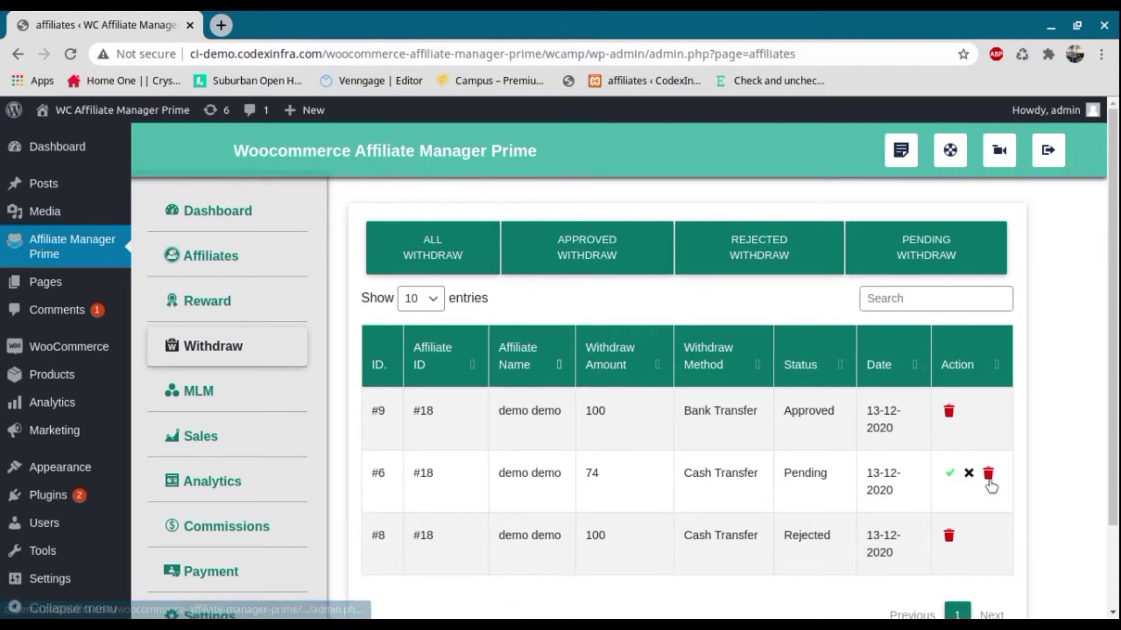
{"action": "left_click", "coordinate": [587, 248]}
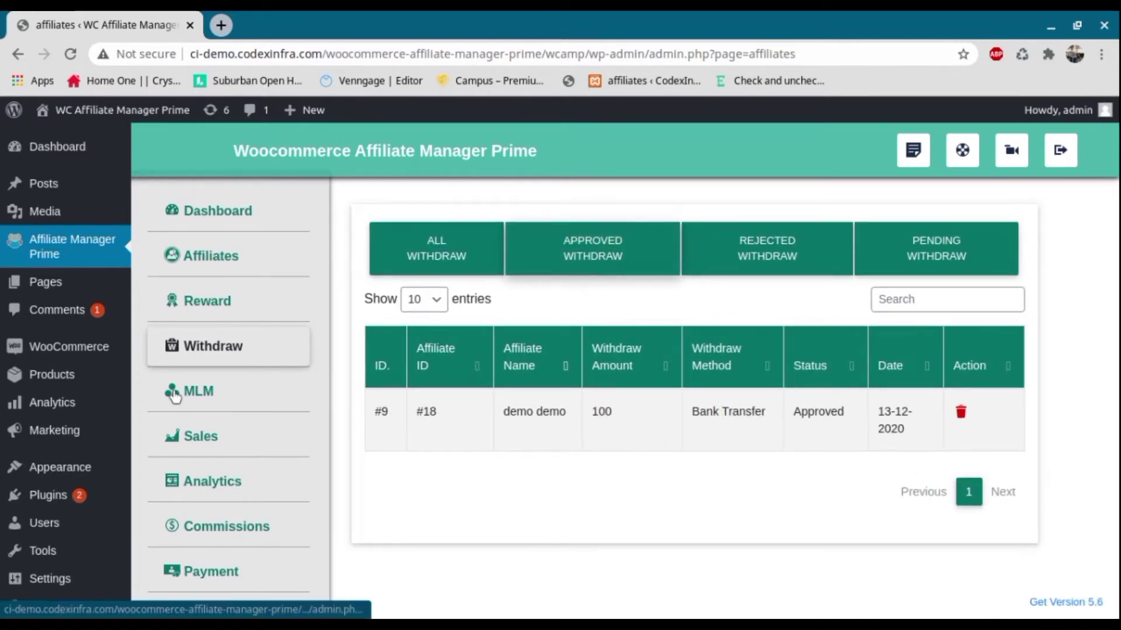
Open a new level form in the MLM section, go through its commission type and value fields, and dismiss it unsaved
{"action": "left_click", "coordinate": [254, 401]}
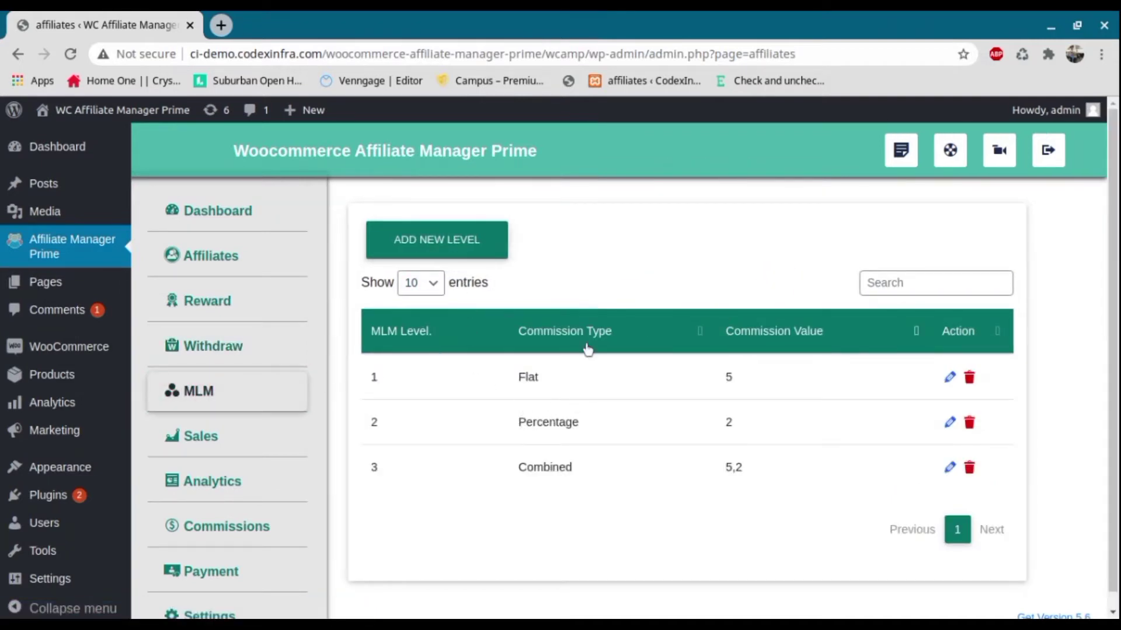
{"action": "left_click", "coordinate": [464, 251]}
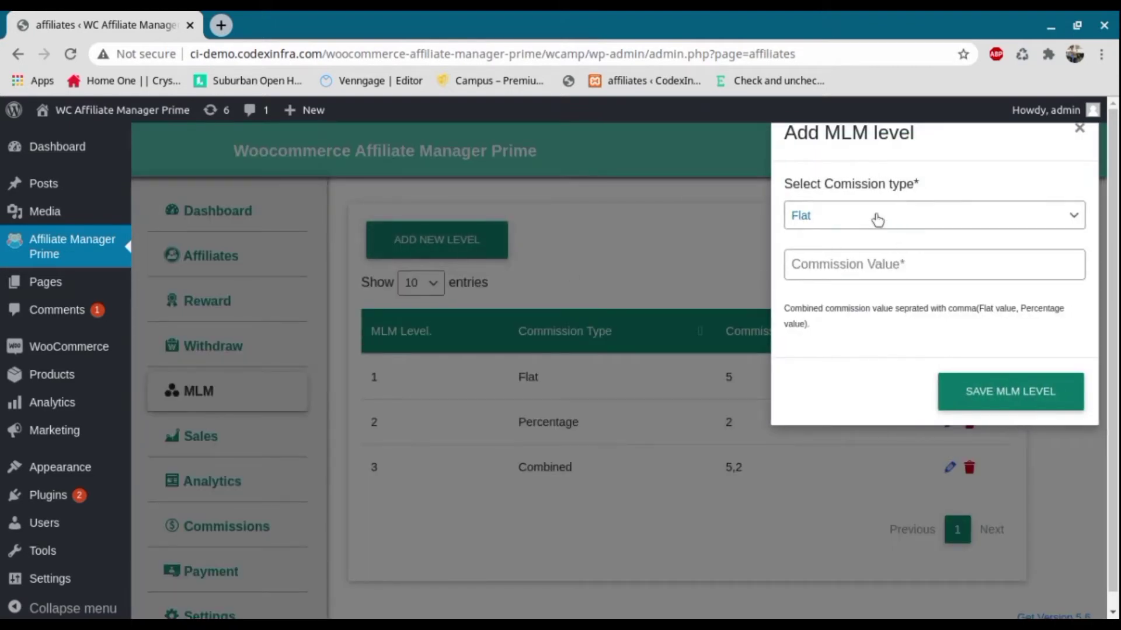
{"action": "left_click", "coordinate": [878, 219]}
{"action": "left_click", "coordinate": [826, 255]}
{"action": "left_click", "coordinate": [831, 272]}
{"action": "left_click", "coordinate": [614, 396]}
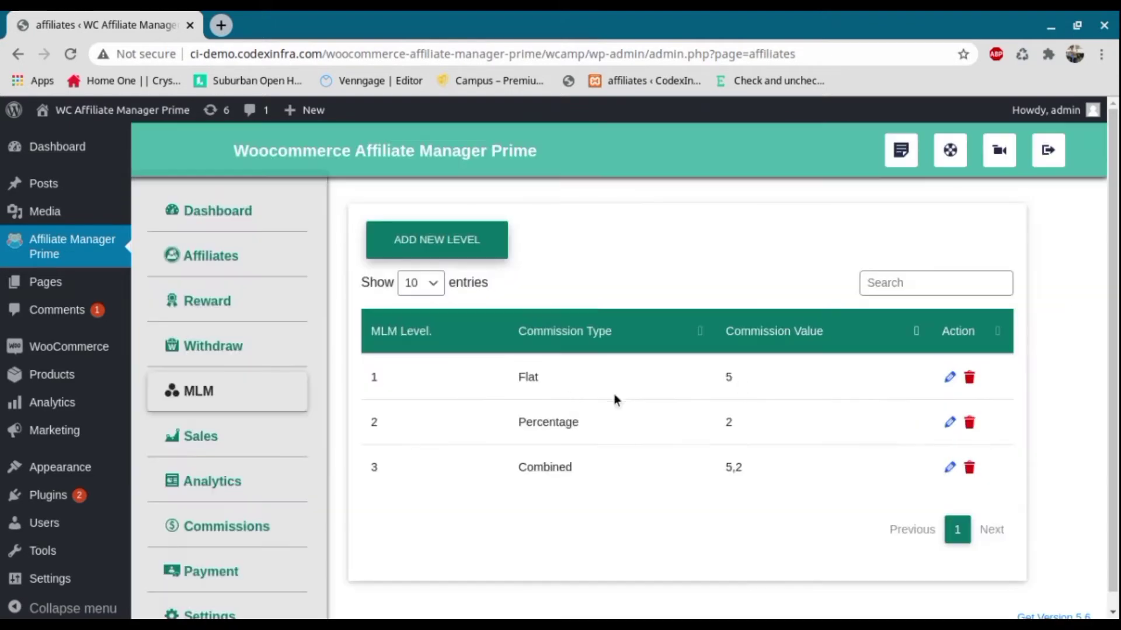
Try to save MLM level 1 with Flat commission and value 5, and start and cancel deleting that level
{"action": "left_click", "coordinate": [948, 380]}
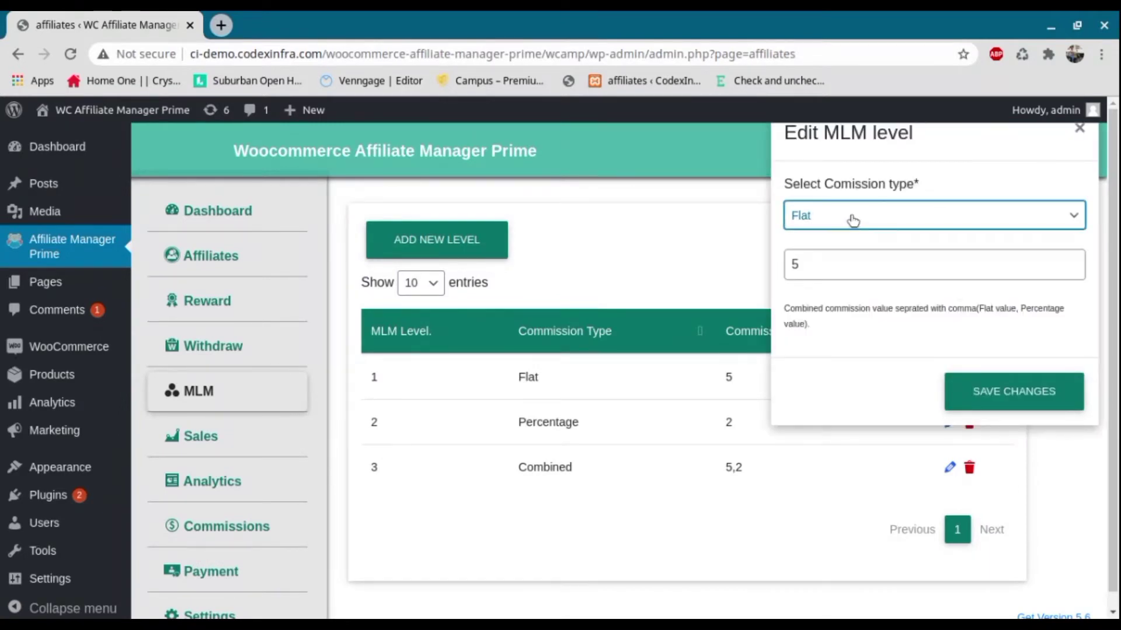
{"action": "left_click", "coordinate": [869, 266]}
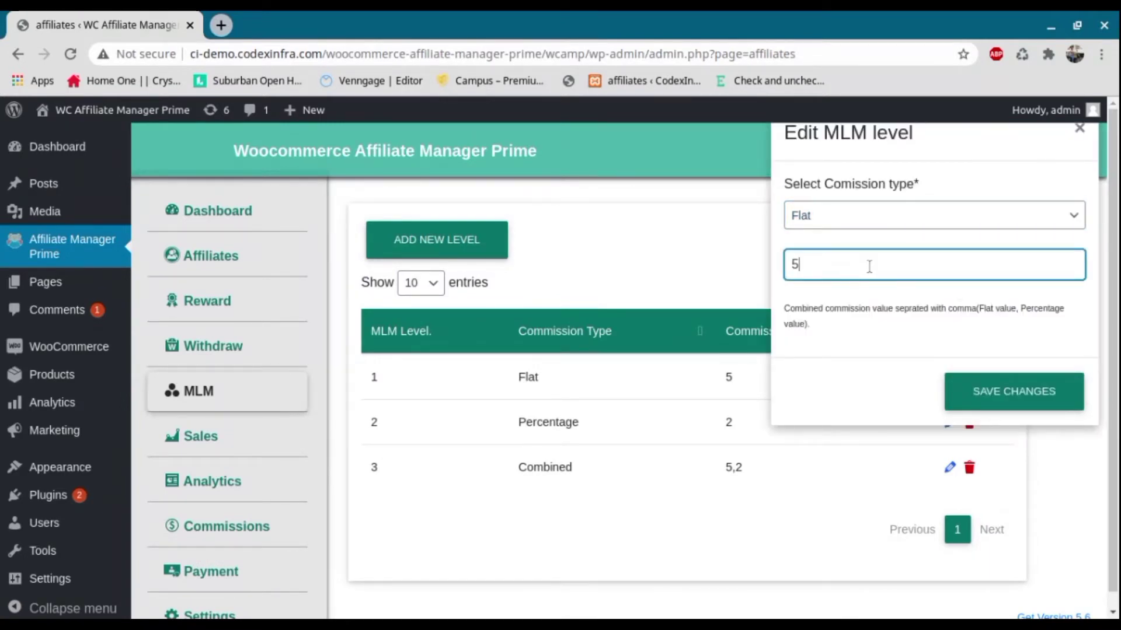
{"action": "left_click", "coordinate": [1025, 391]}
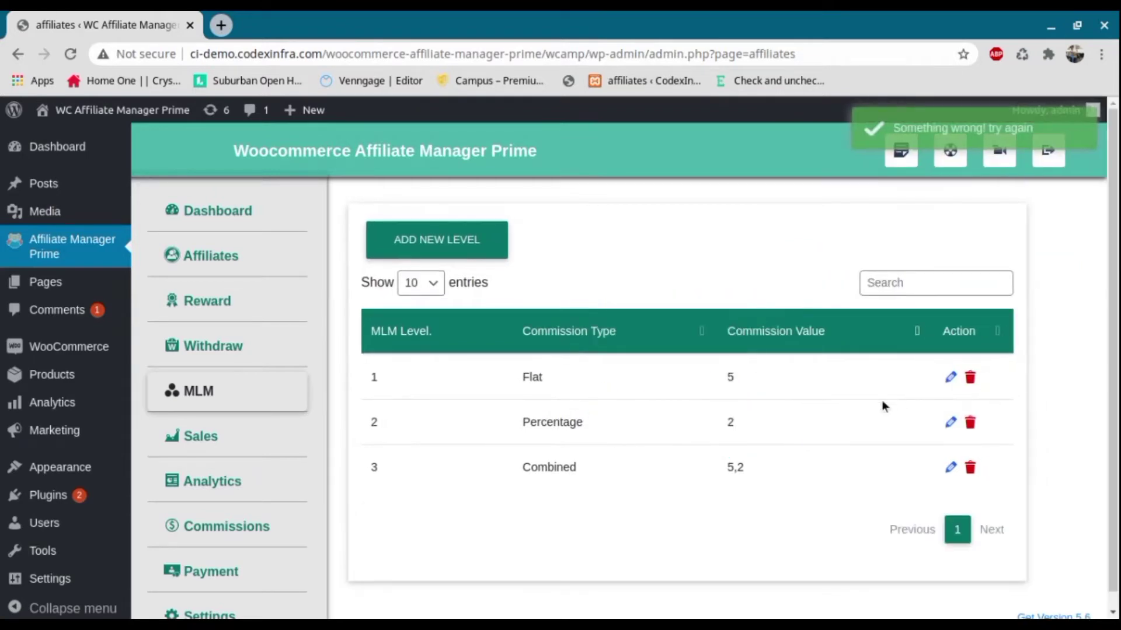
{"action": "left_click", "coordinate": [970, 379]}
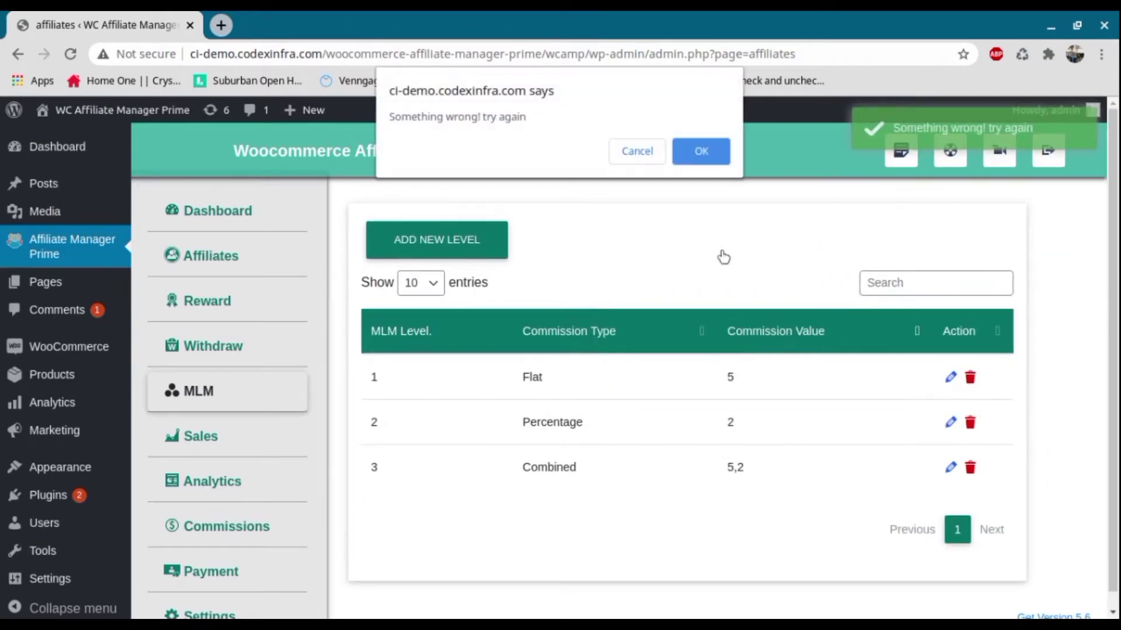
{"action": "left_click", "coordinate": [636, 153]}
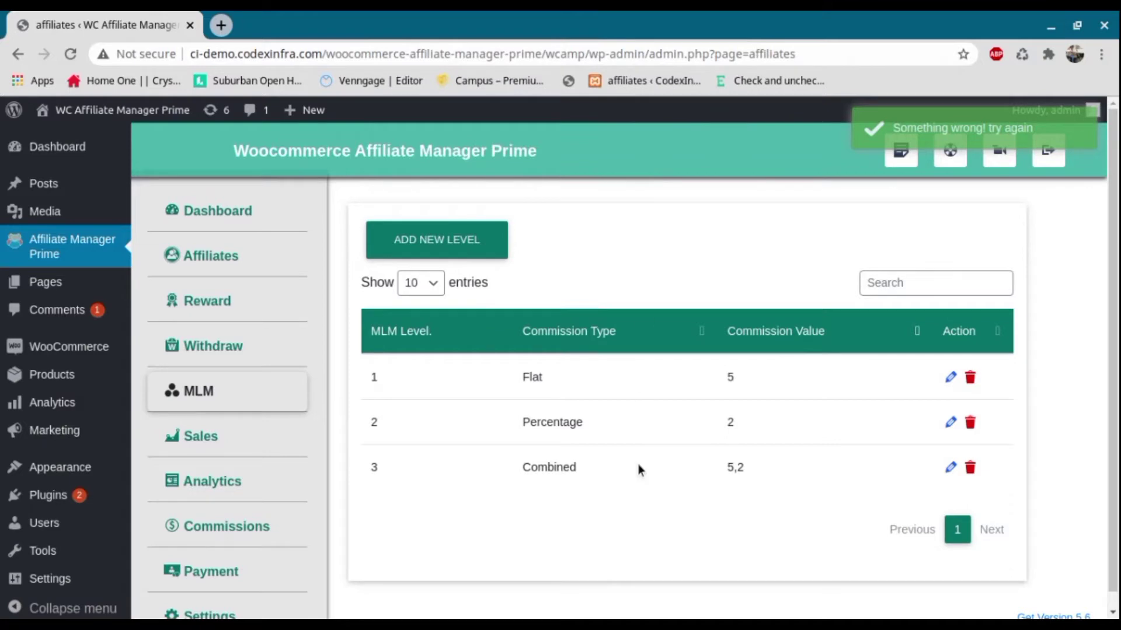
View the affiliate sales list and filter it to the approved sales
{"action": "left_click", "coordinate": [230, 436]}
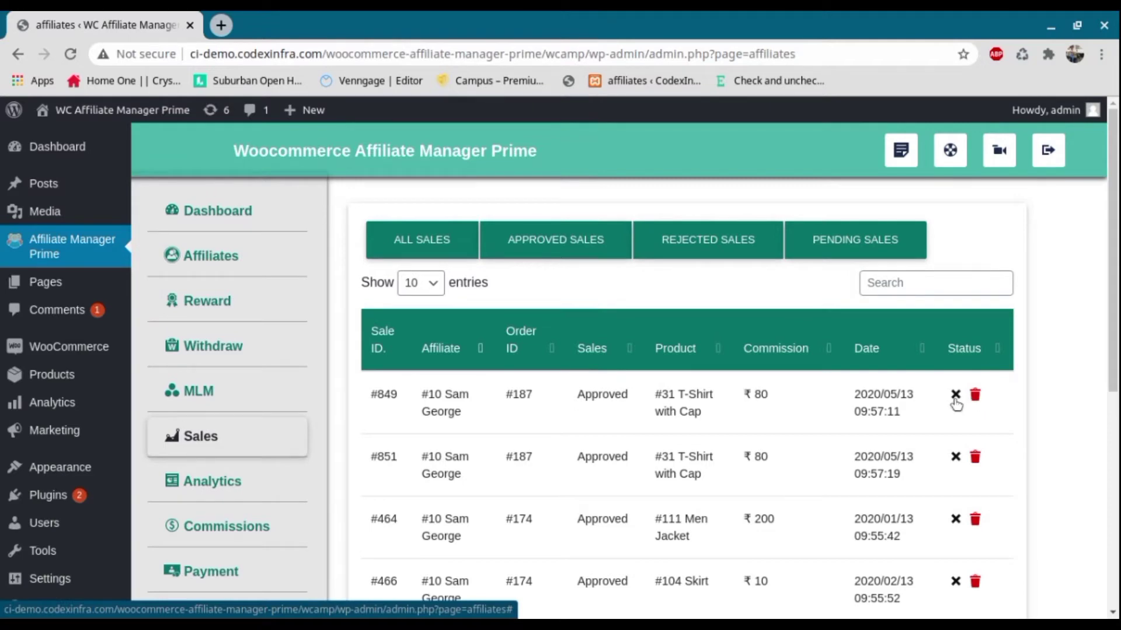
{"action": "left_click", "coordinate": [555, 255]}
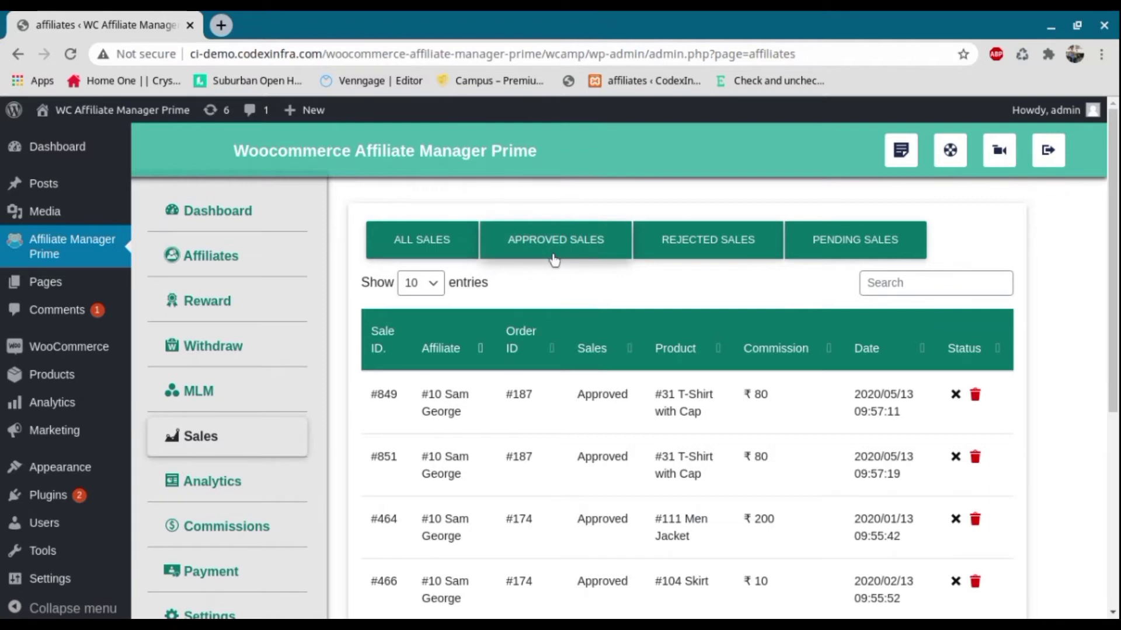
Examine the all-time analytics charts for affiliates, visits and conversions, and sales and commissions
{"action": "left_click", "coordinate": [211, 482]}
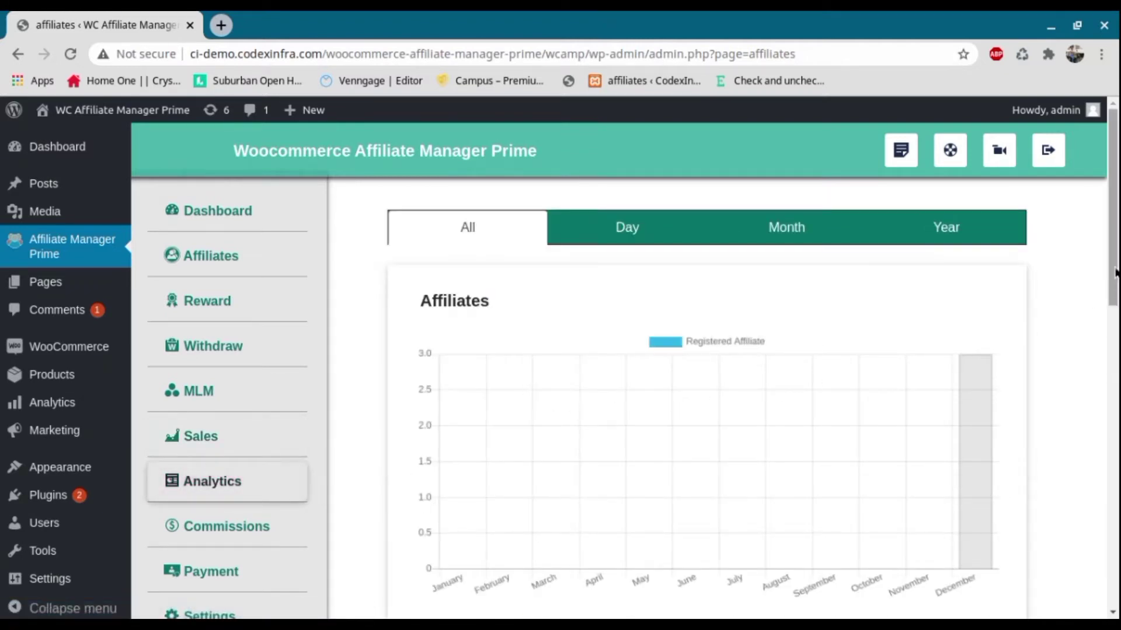
{"action": "scroll", "coordinate": [602, 408], "scroll_direction": "down", "scroll_amount": 5}
{"action": "scroll", "coordinate": [602, 408], "scroll_direction": "down", "scroll_amount": 4}
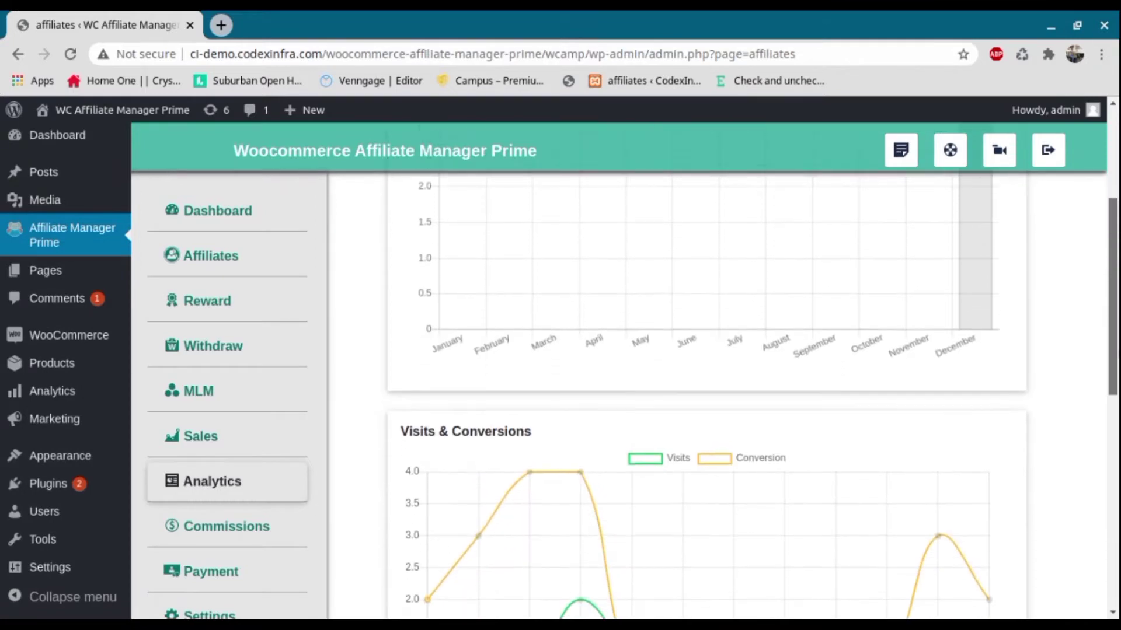
{"action": "scroll", "coordinate": [706, 397], "scroll_direction": "down", "scroll_amount": 5}
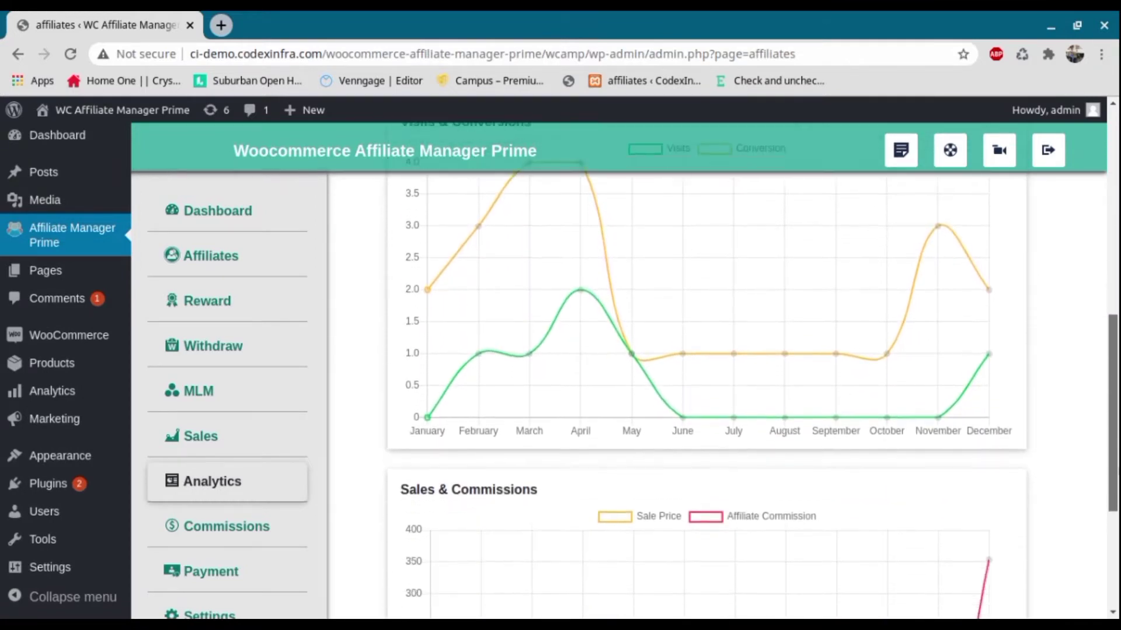
{"action": "scroll", "coordinate": [707, 397], "scroll_direction": "up", "scroll_amount": 3}
{"action": "scroll", "coordinate": [706, 397], "scroll_direction": "up", "scroll_amount": 10}
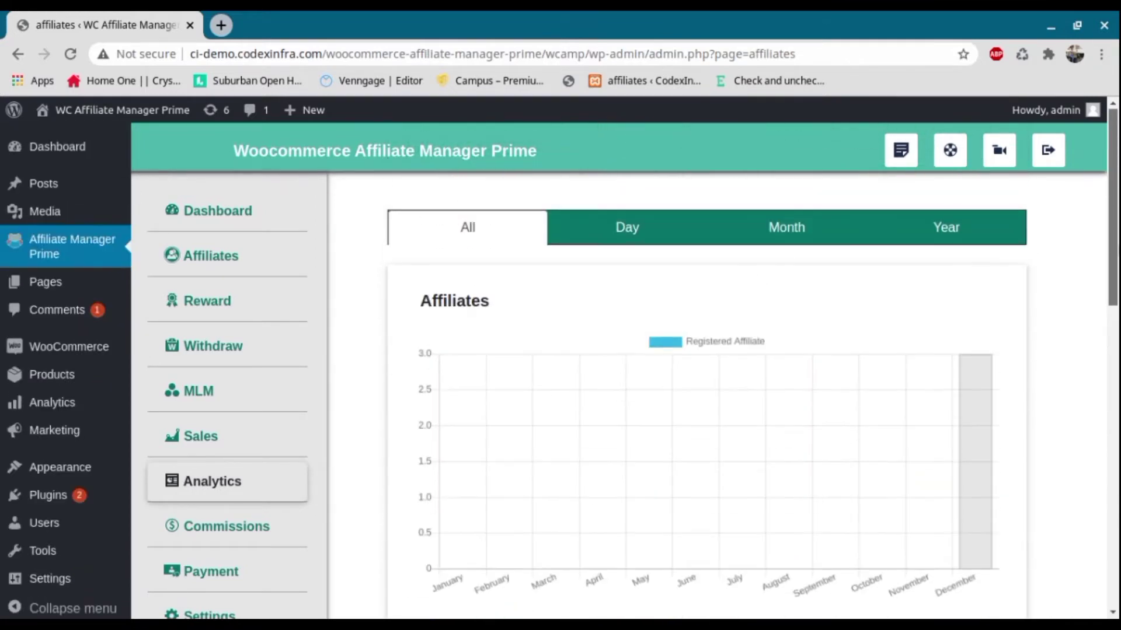
Filter the analytics charts by month to December 2020 and look through them
{"action": "left_click", "coordinate": [785, 229]}
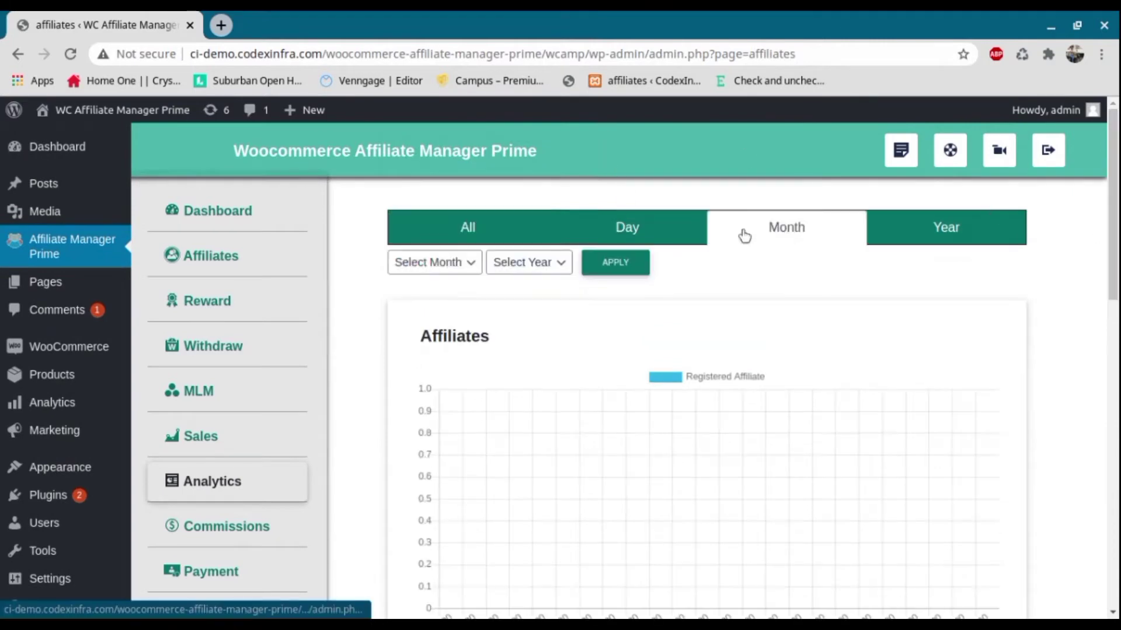
{"action": "left_click", "coordinate": [458, 275]}
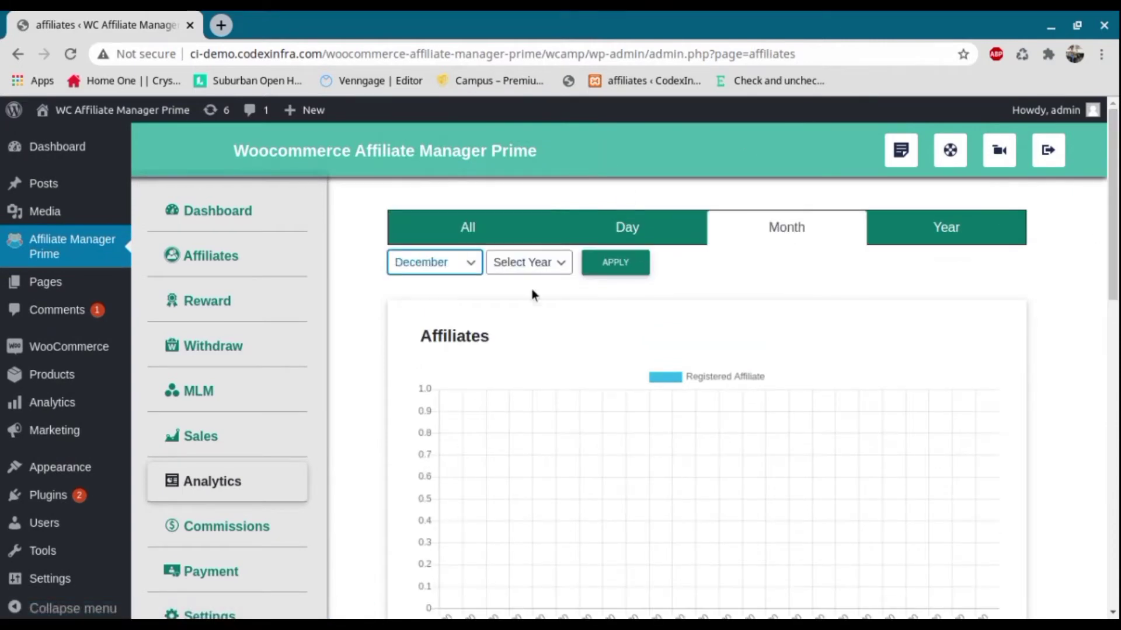
{"action": "left_click", "coordinate": [535, 267]}
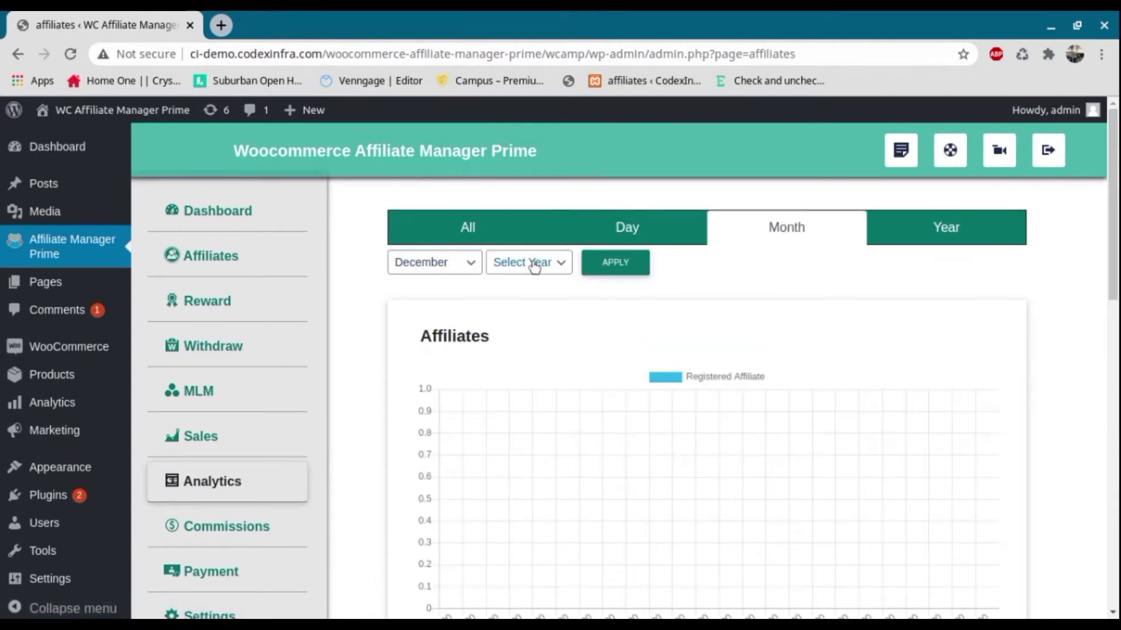
{"action": "left_click", "coordinate": [537, 505]}
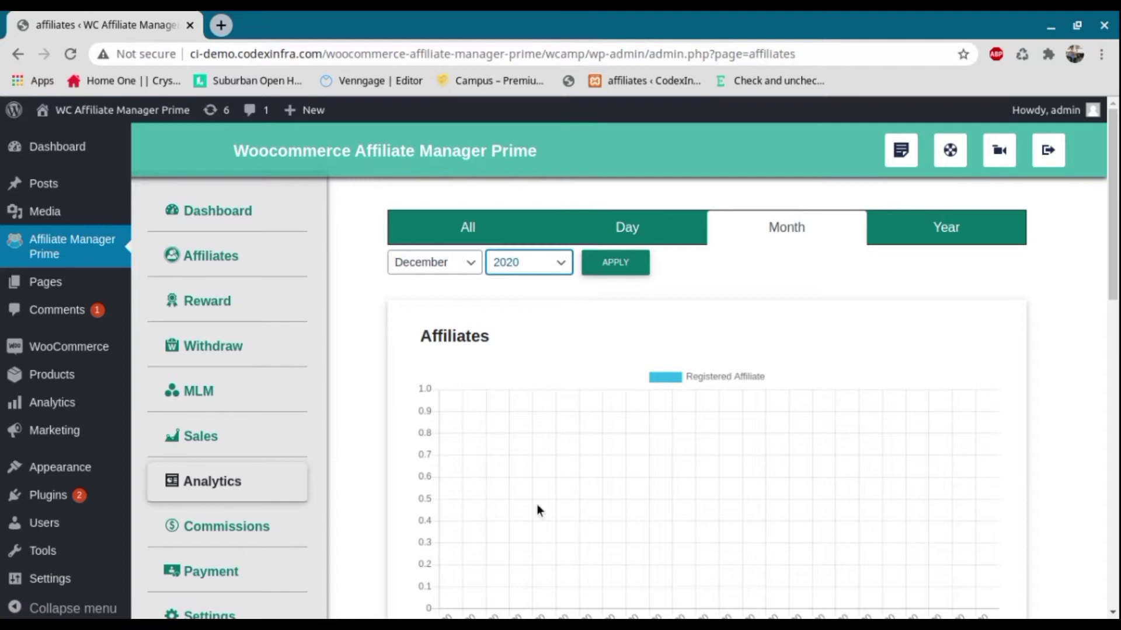
{"action": "left_click", "coordinate": [602, 275]}
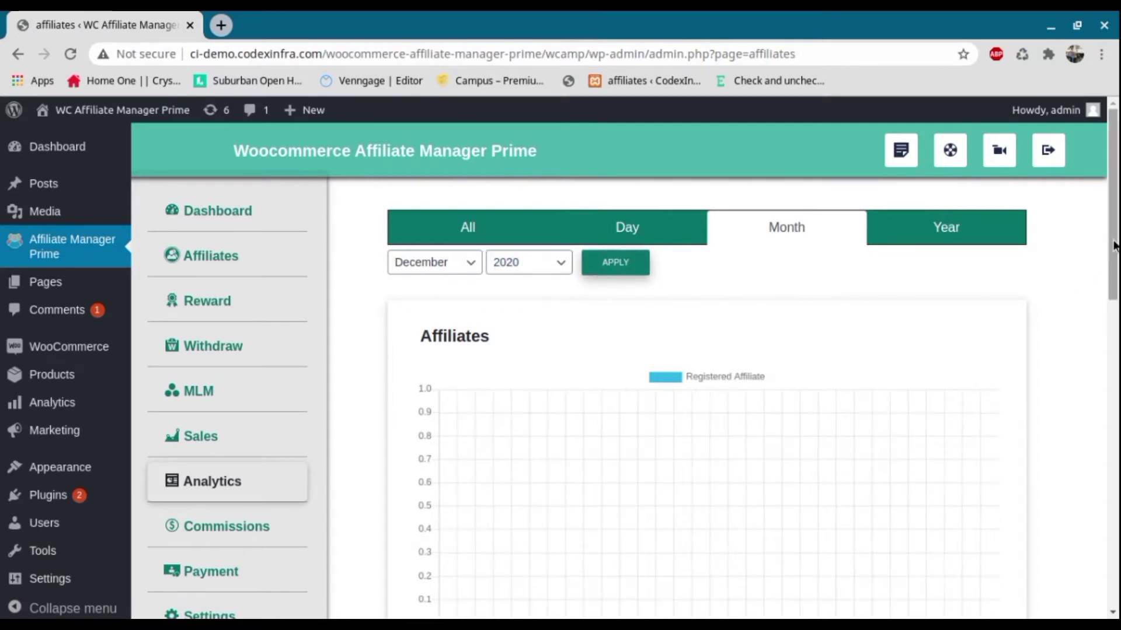
{"action": "left_click_drag", "start_coordinate": [1114, 240], "coordinate": [1115, 279]}
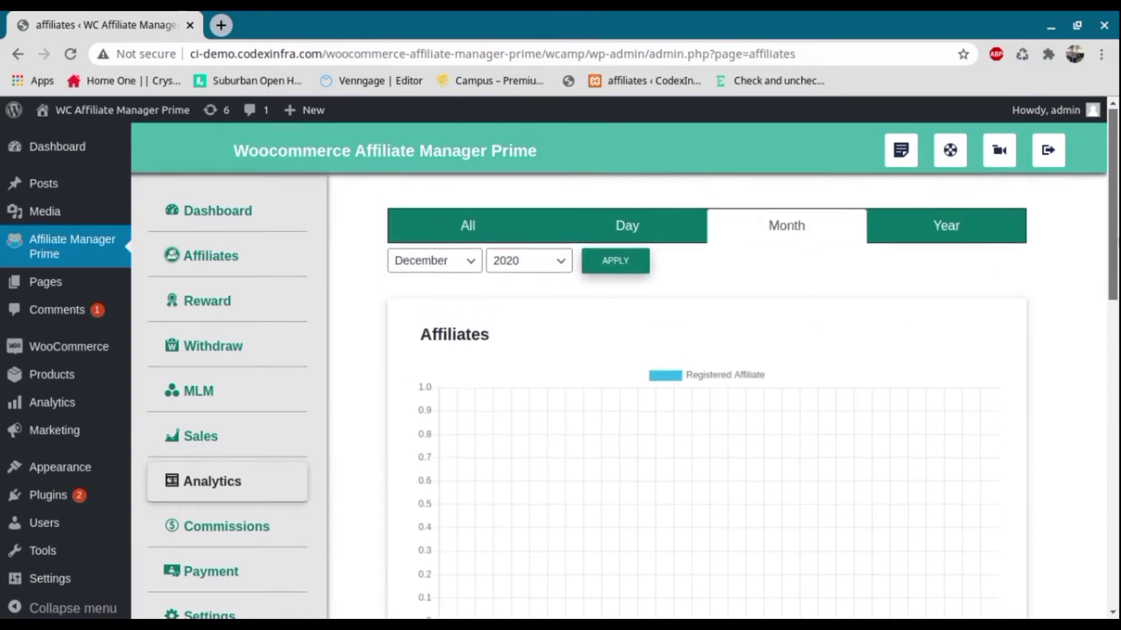
Filter the analytics by year to 2020 and review the affiliates, visits and conversions, and sales and commissions charts
{"action": "left_click", "coordinate": [928, 232]}
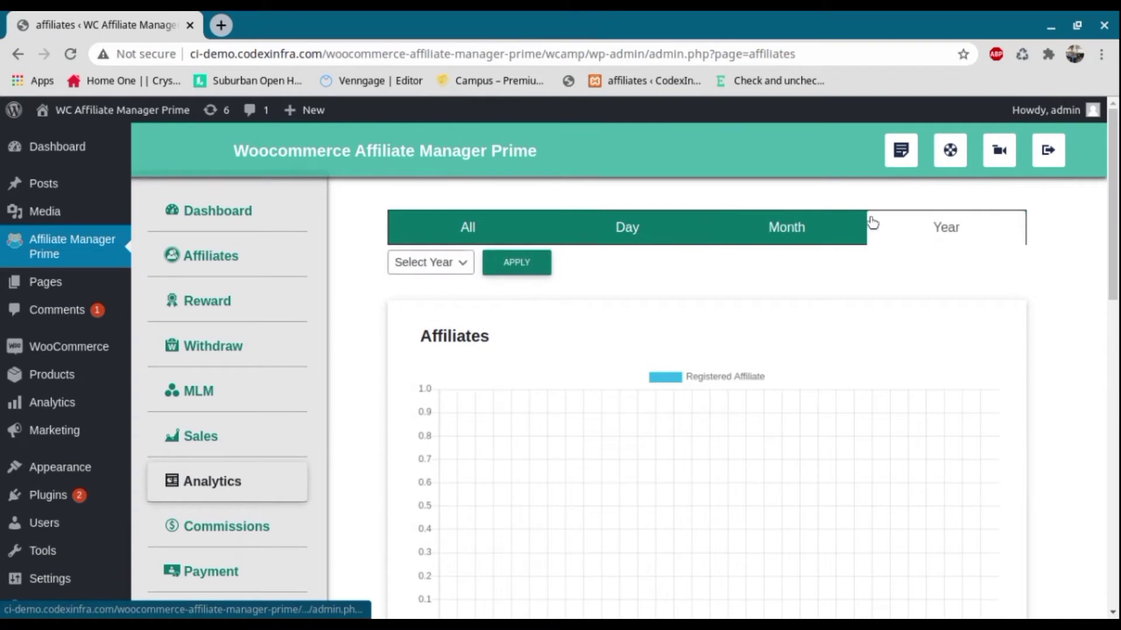
{"action": "left_click", "coordinate": [449, 270]}
{"action": "left_click", "coordinate": [412, 558]}
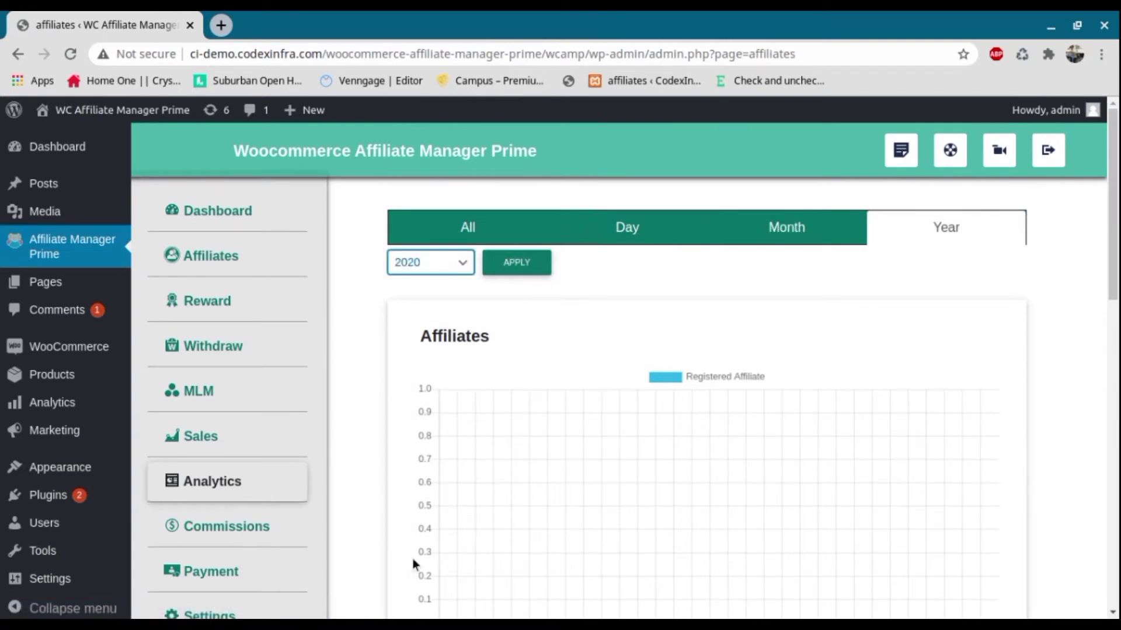
{"action": "left_click", "coordinate": [515, 268]}
{"action": "scroll", "coordinate": [988, 270], "scroll_direction": "down", "scroll_amount": 3}
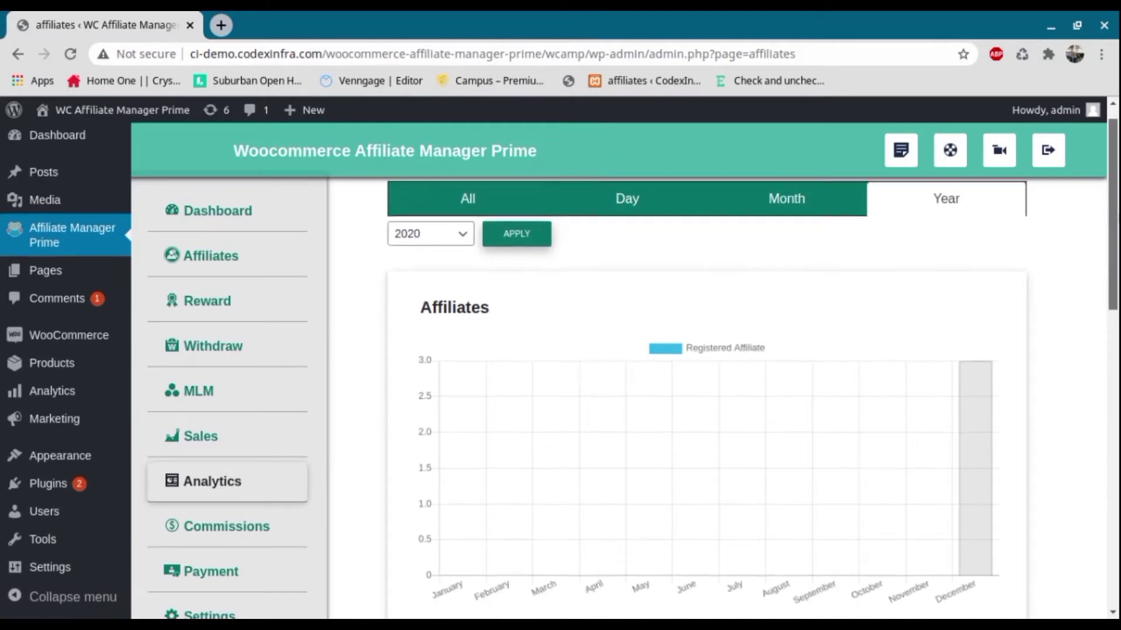
{"action": "scroll", "coordinate": [706, 397], "scroll_direction": "down", "scroll_amount": 8}
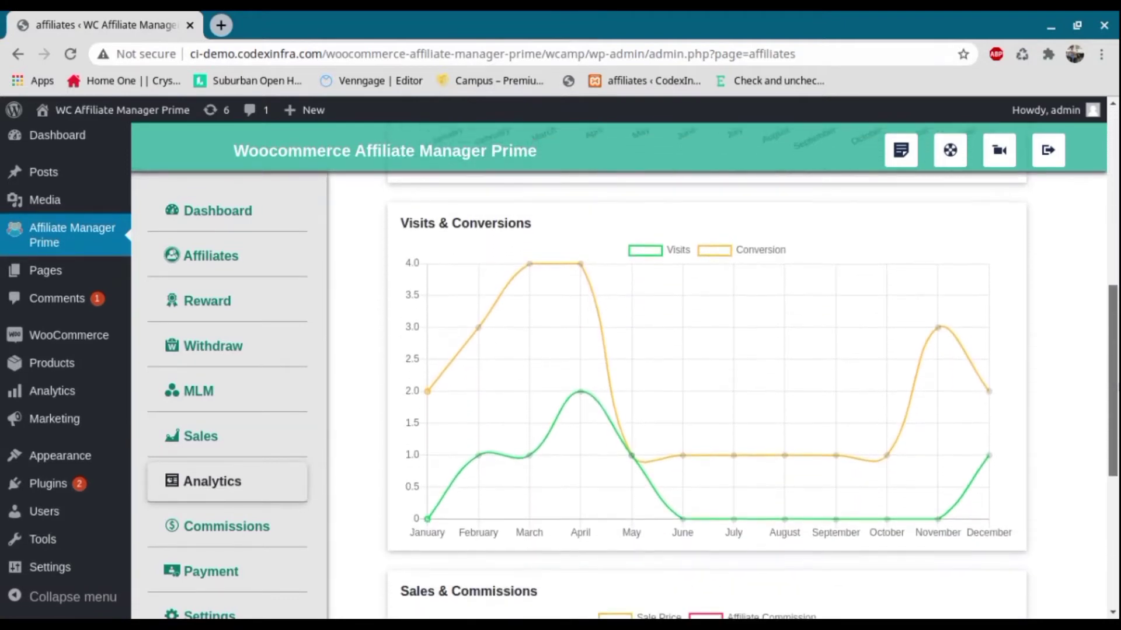
{"action": "scroll", "coordinate": [706, 373], "scroll_direction": "down", "scroll_amount": 3}
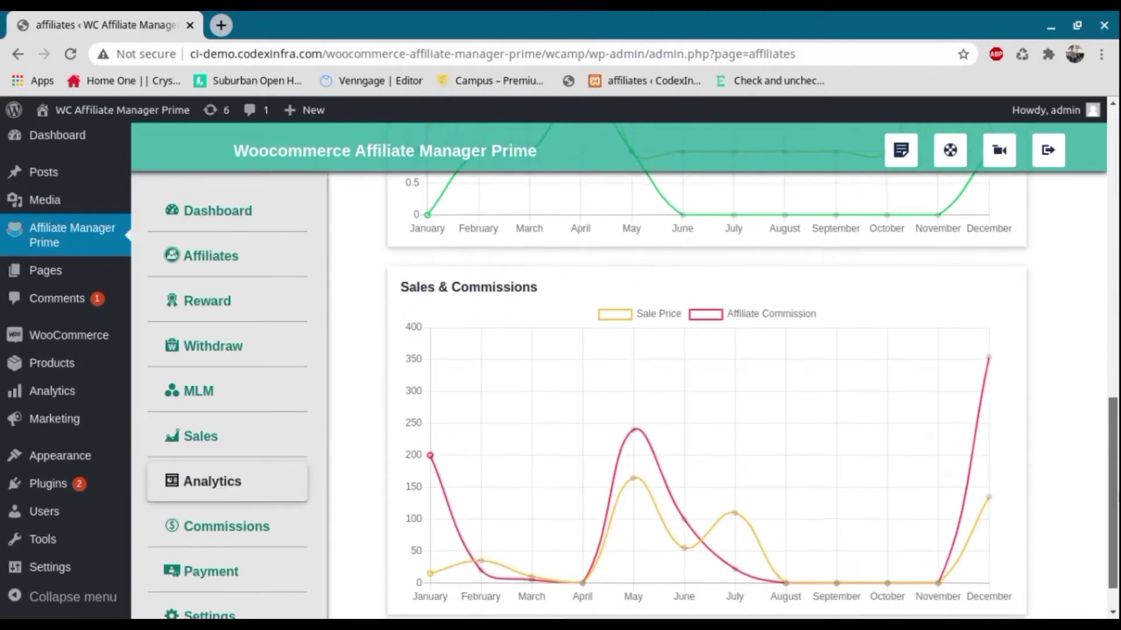
{"action": "left_click_drag", "start_coordinate": [1113, 504], "coordinate": [1113, 518]}
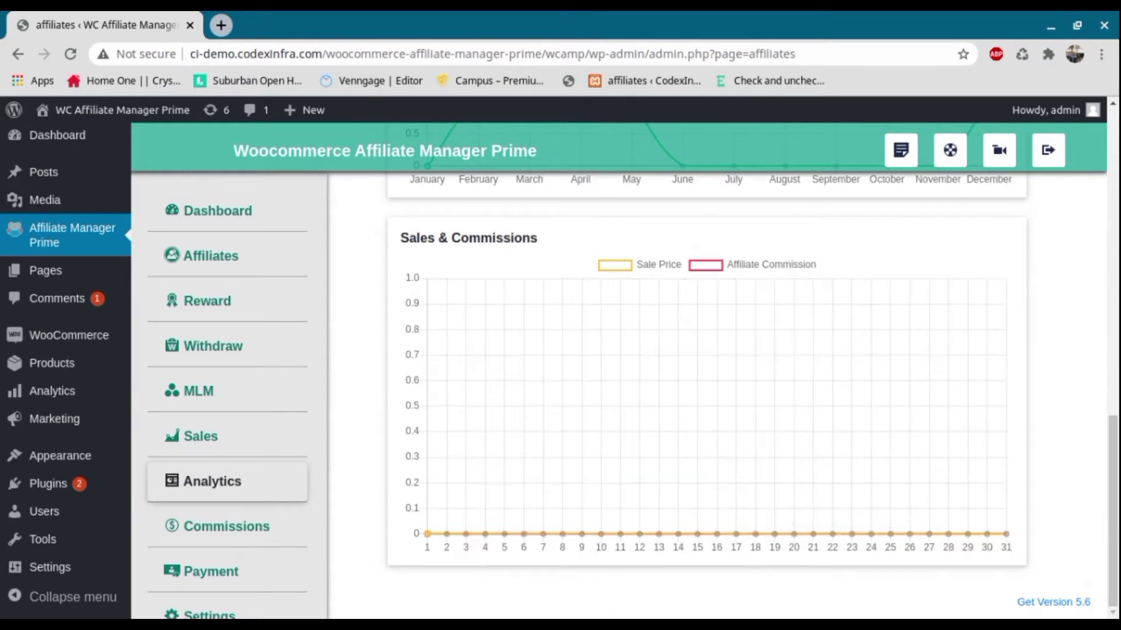
Open the product-wise commissions and try to add a Percentage commission with value 0 for #33 Hoodie Collection
{"action": "left_click", "coordinate": [273, 530]}
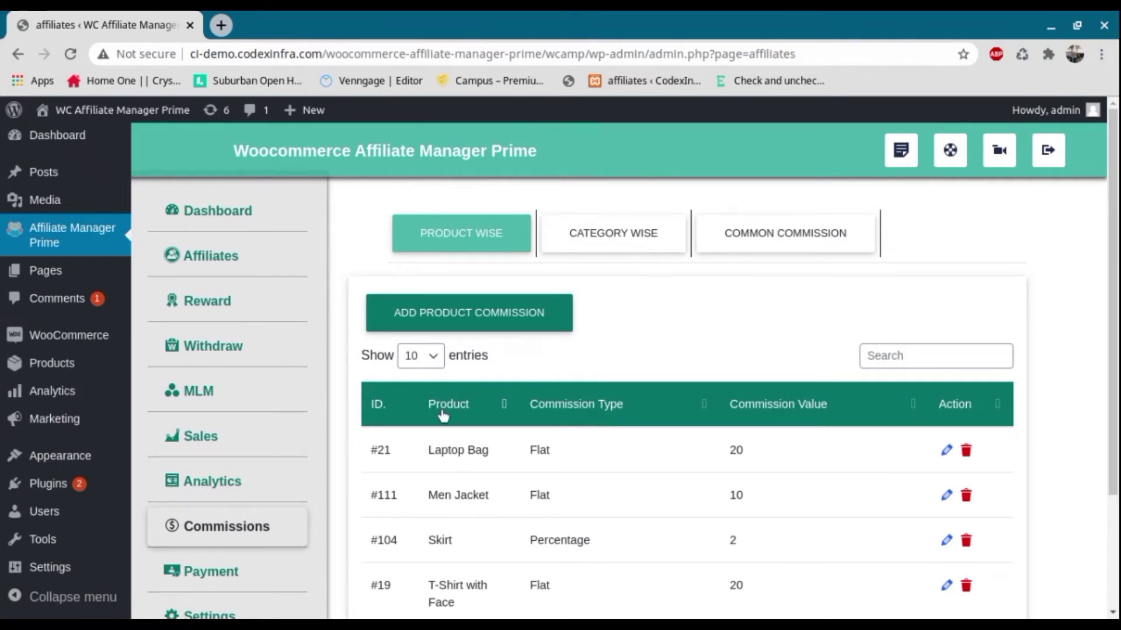
{"action": "left_click", "coordinate": [461, 318]}
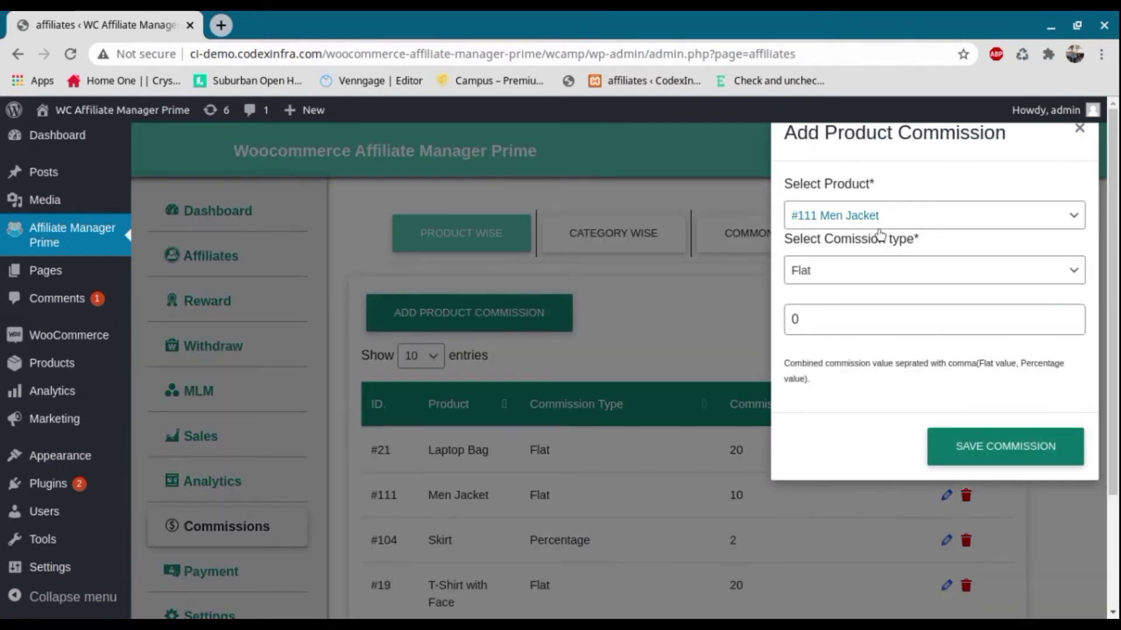
{"action": "left_click", "coordinate": [880, 217]}
{"action": "left_click", "coordinate": [841, 321]}
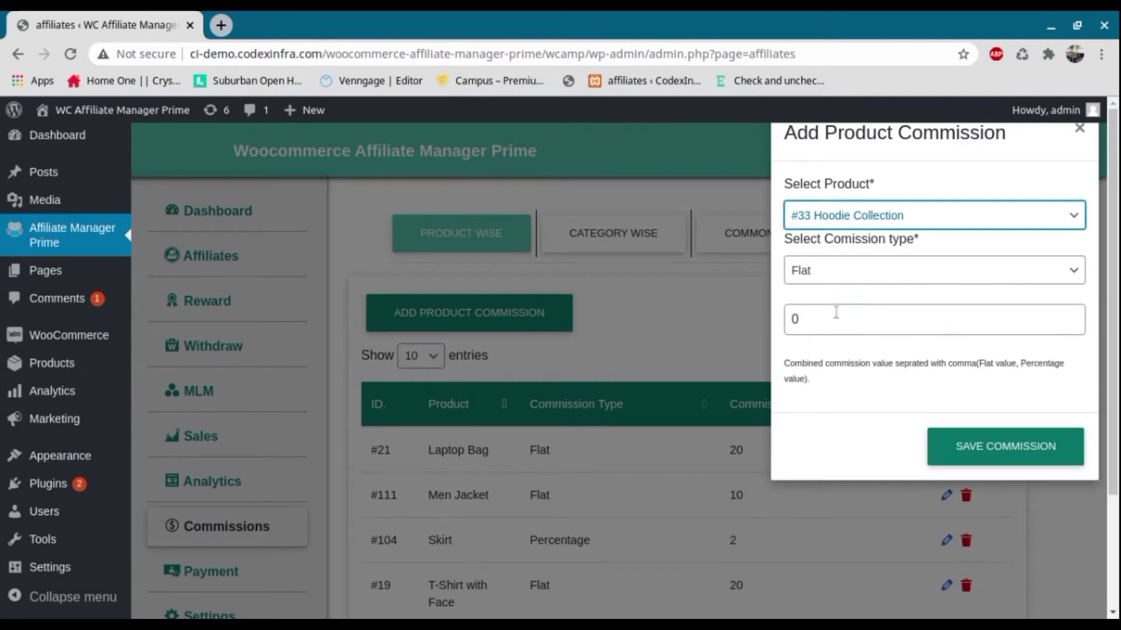
{"action": "left_click", "coordinate": [814, 274]}
{"action": "left_click", "coordinate": [867, 298]}
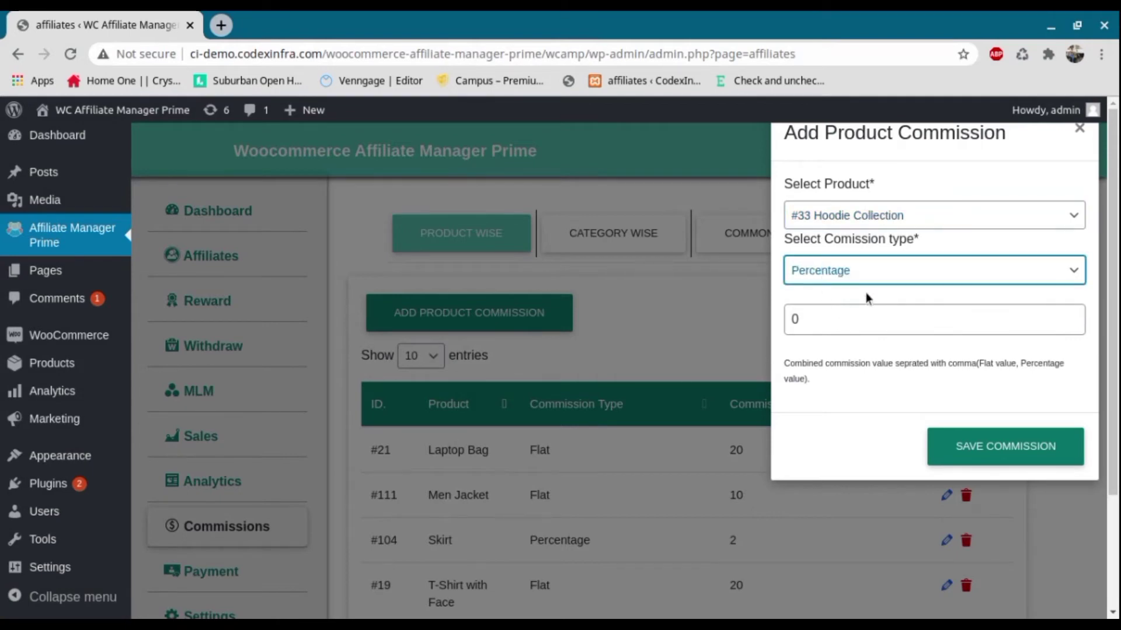
{"action": "left_click", "coordinate": [830, 322]}
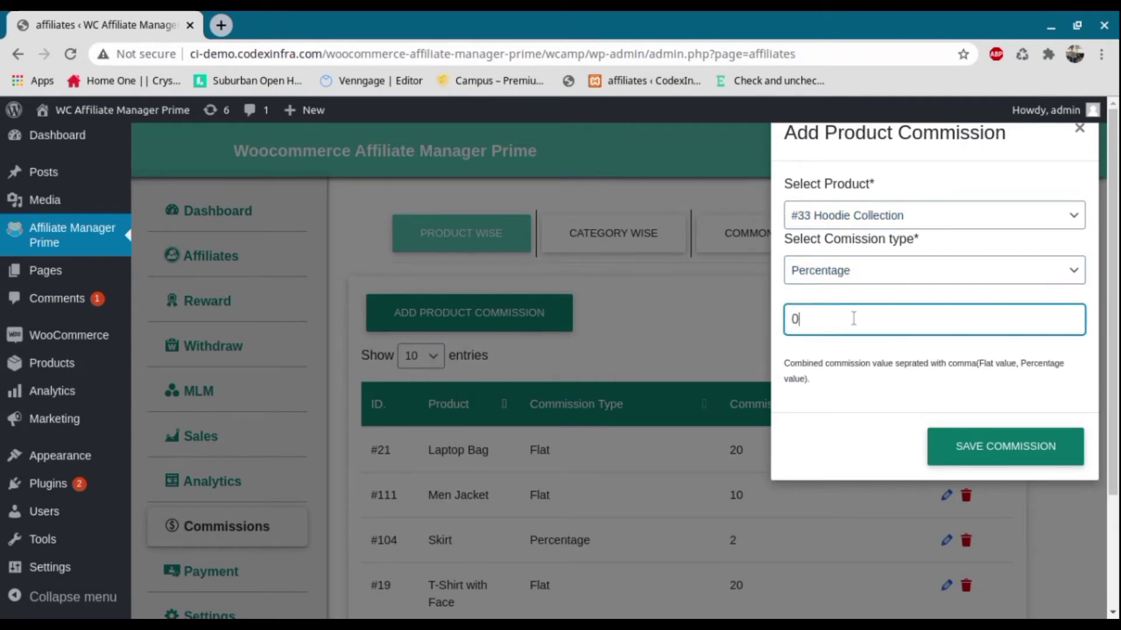
{"action": "left_click", "coordinate": [990, 459]}
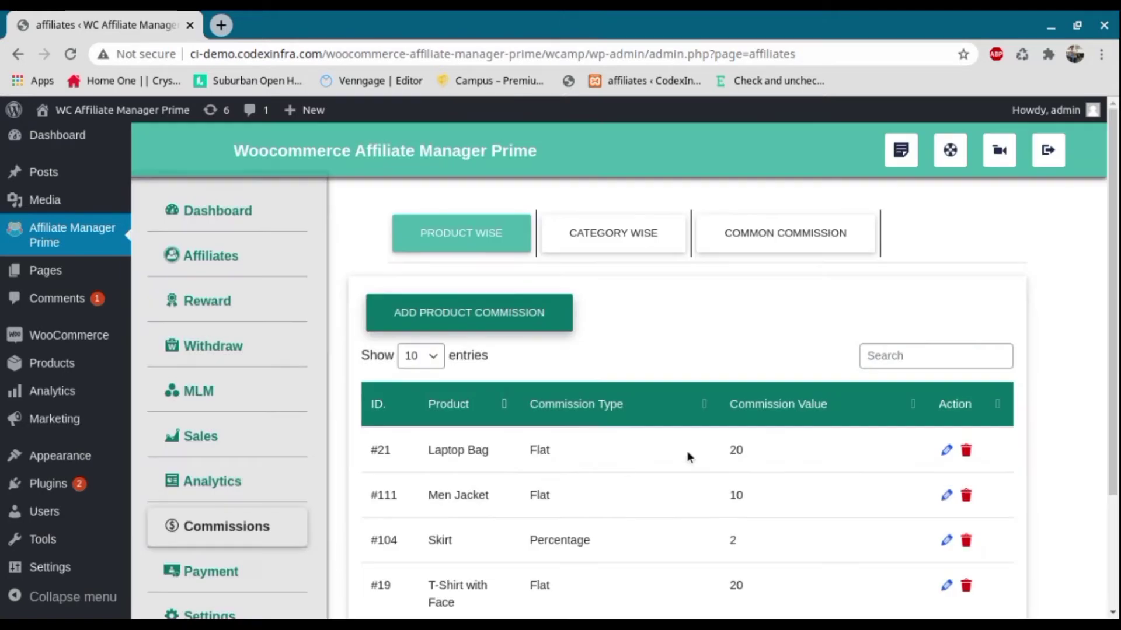
Open the #21 Laptop Bag commission for editing, check its commission type options, and close it unsaved
{"action": "left_click", "coordinate": [947, 450]}
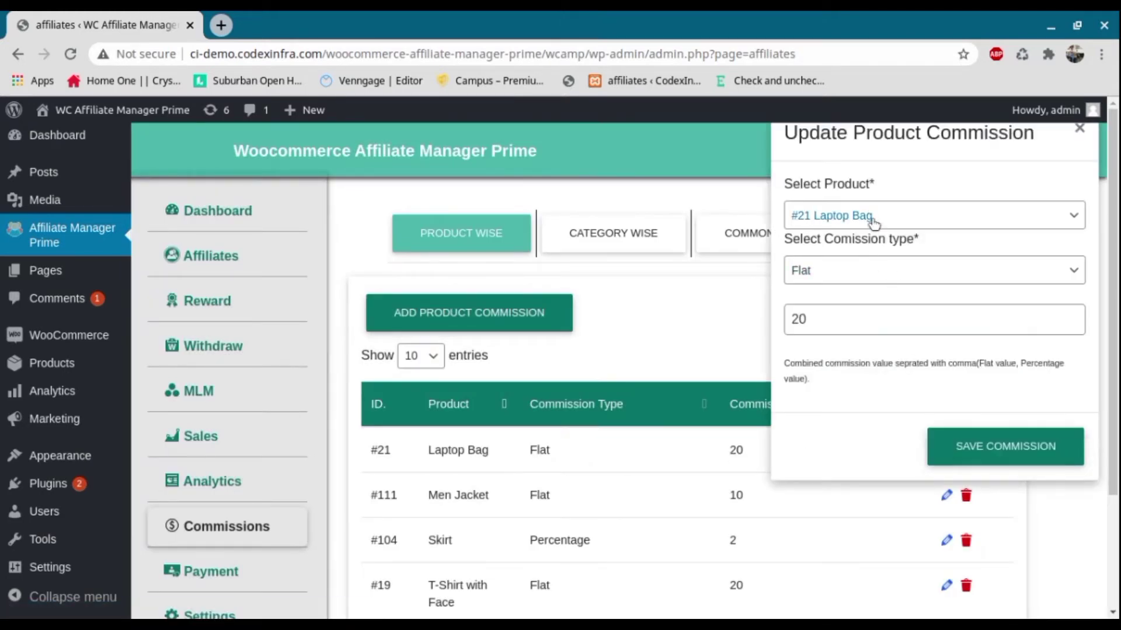
{"action": "left_click", "coordinate": [838, 278]}
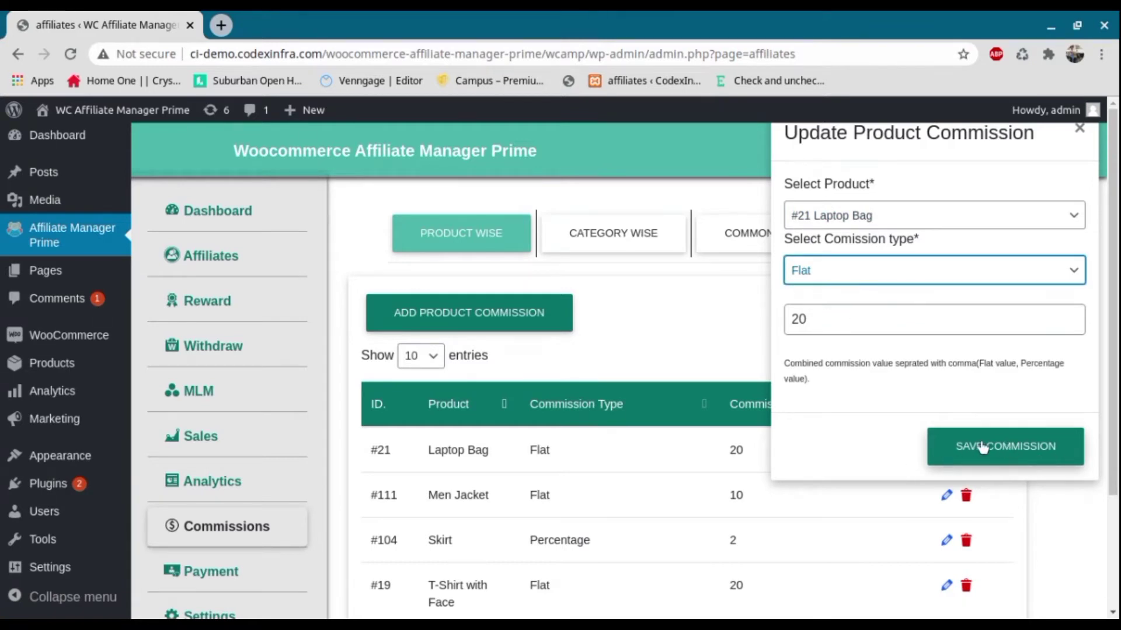
{"action": "left_click", "coordinate": [1078, 129]}
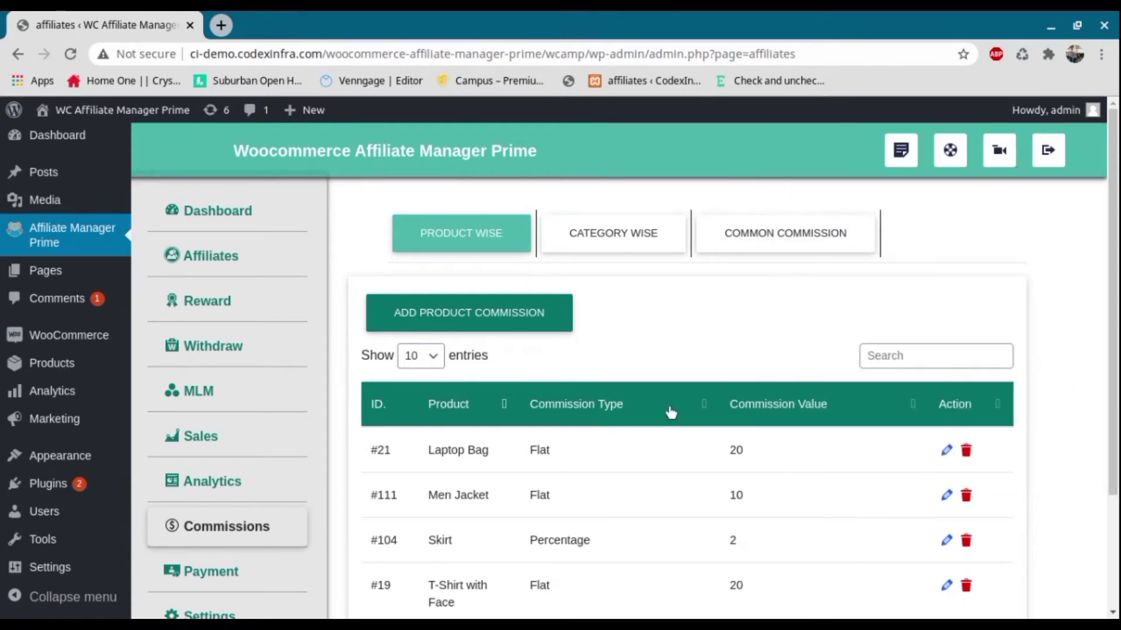
Open the category-wise commissions and try to add a Percentage commission with value 0 for #16 Clothing
{"action": "left_click", "coordinate": [601, 238]}
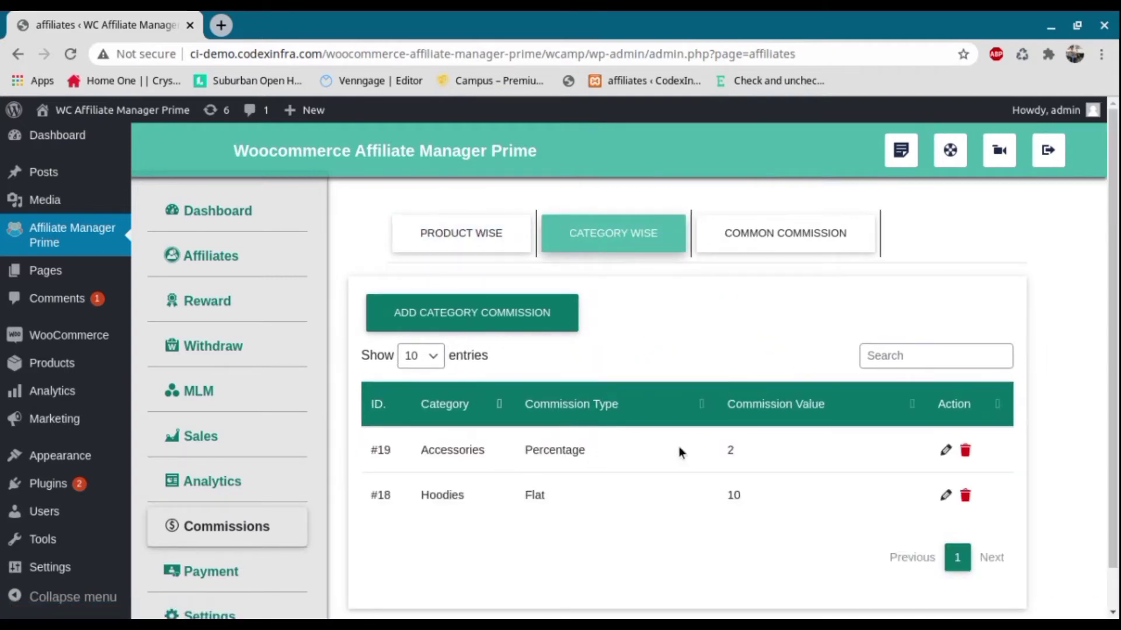
{"action": "left_click", "coordinate": [507, 333]}
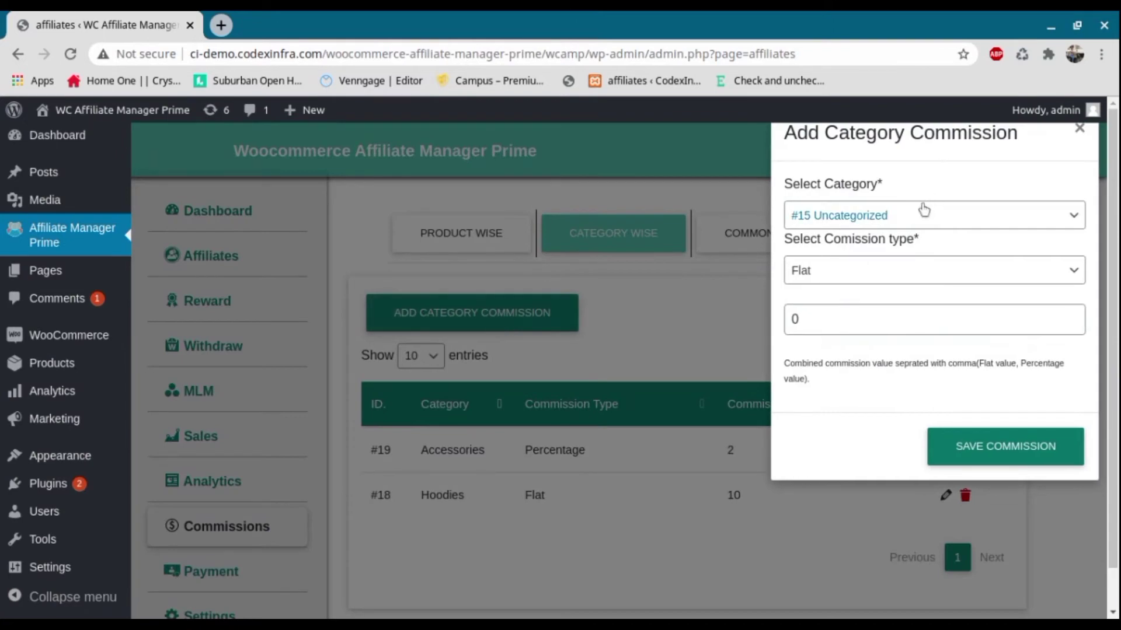
{"action": "left_click", "coordinate": [839, 269]}
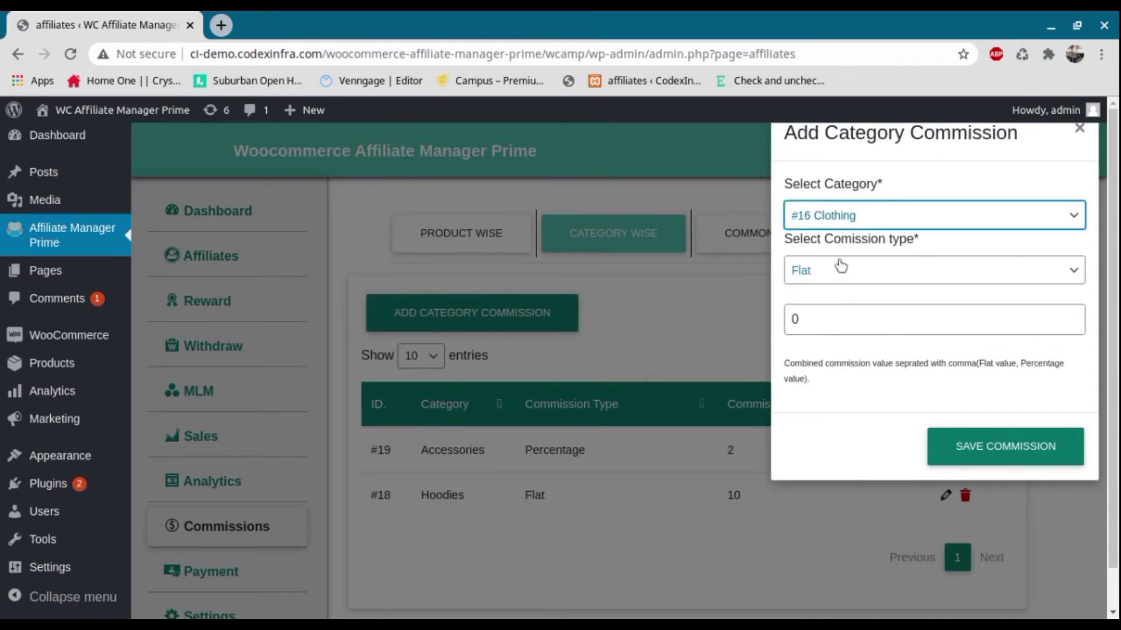
{"action": "left_click", "coordinate": [841, 269]}
{"action": "left_click", "coordinate": [823, 316]}
{"action": "left_click", "coordinate": [809, 319]}
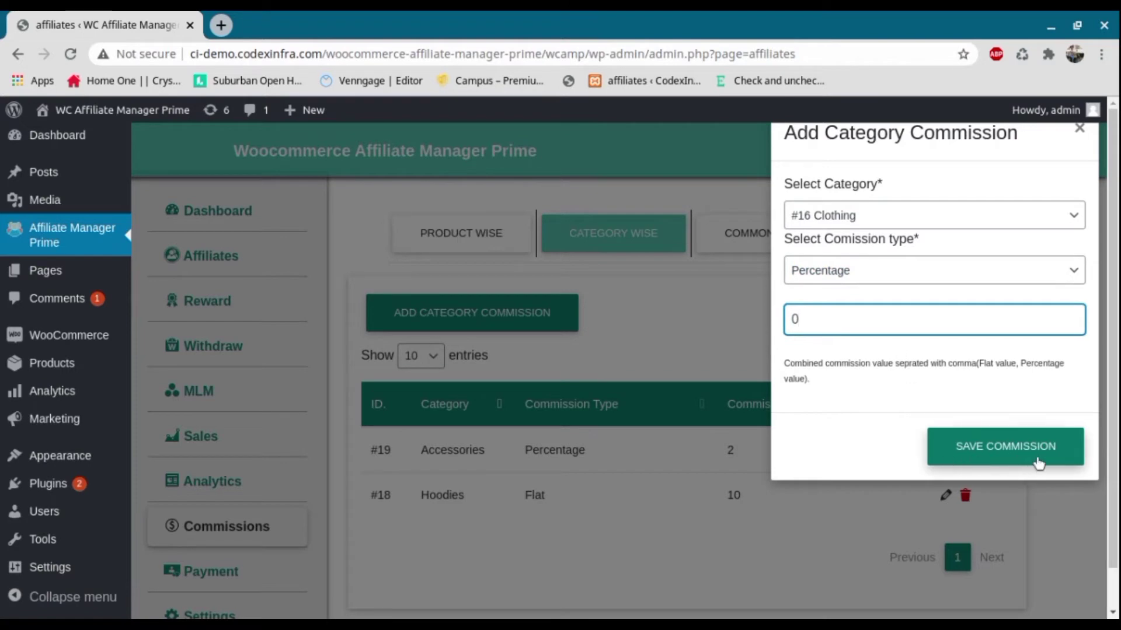
{"action": "left_click", "coordinate": [1036, 464]}
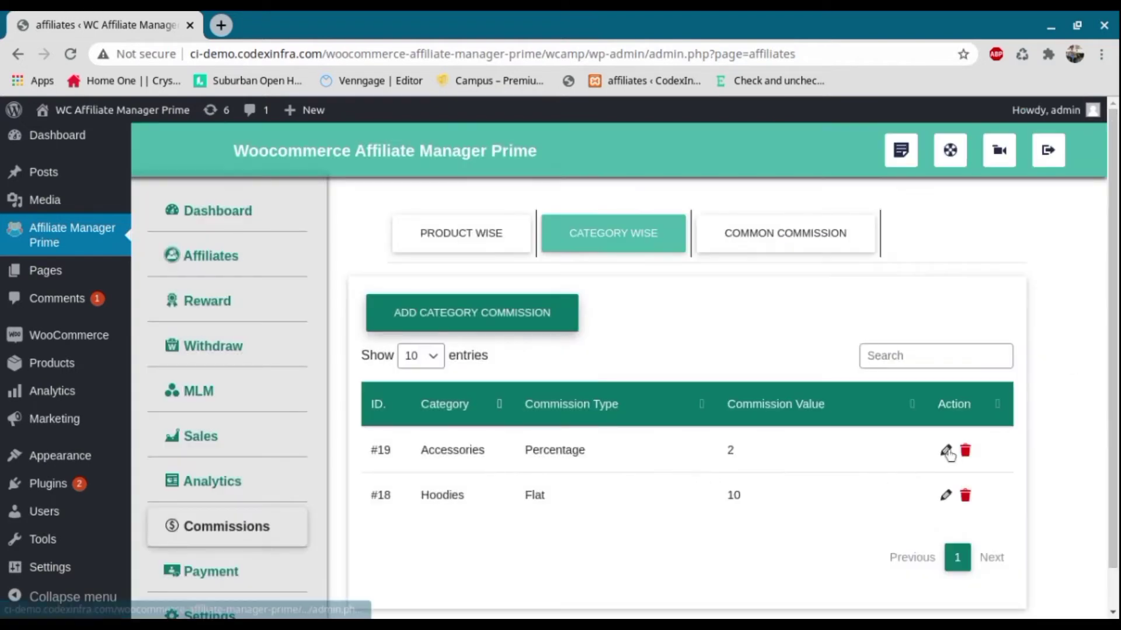
Change the #19 Accessories category commission to type Flat with value 2 and update it
{"action": "left_click", "coordinate": [946, 452]}
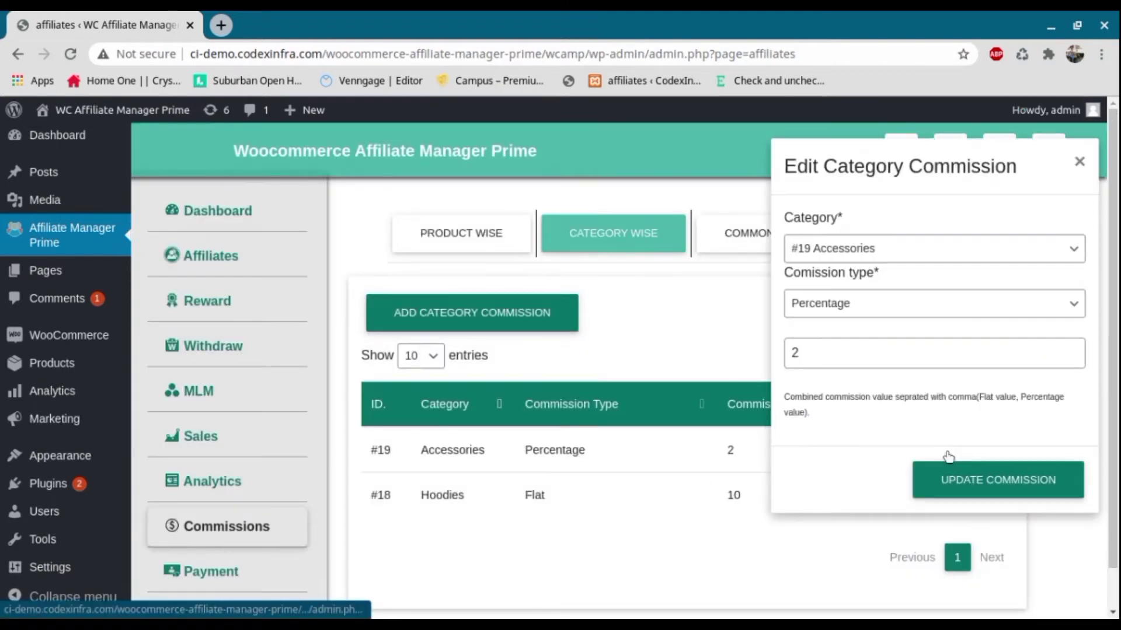
{"action": "left_click", "coordinate": [884, 249]}
{"action": "left_click", "coordinate": [821, 308]}
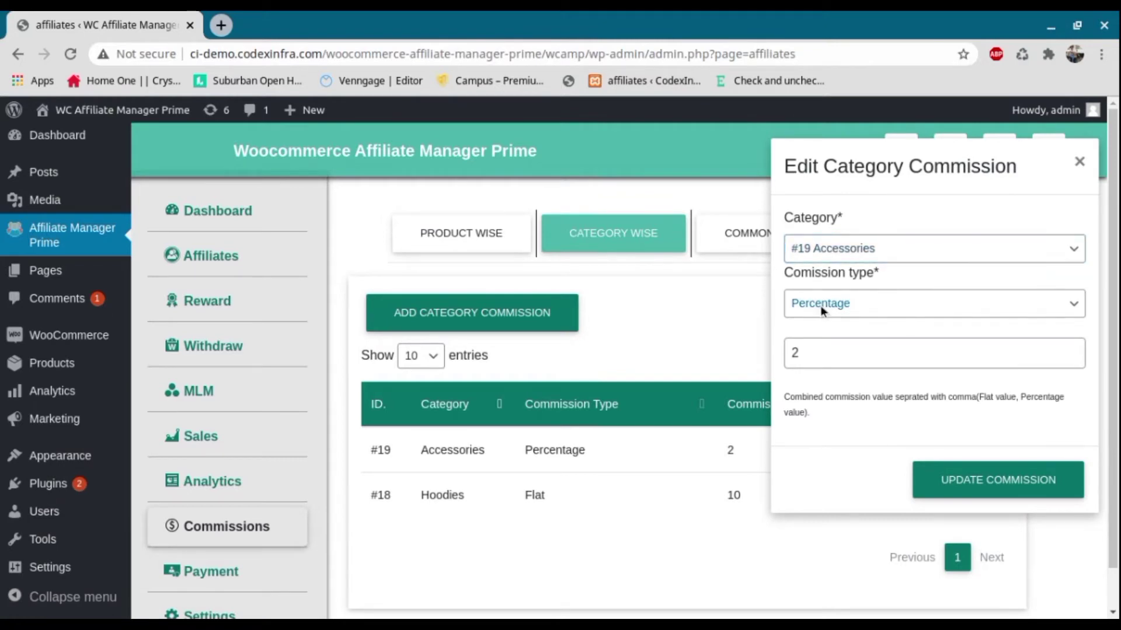
{"action": "left_click", "coordinate": [832, 357]}
{"action": "left_click", "coordinate": [972, 476]}
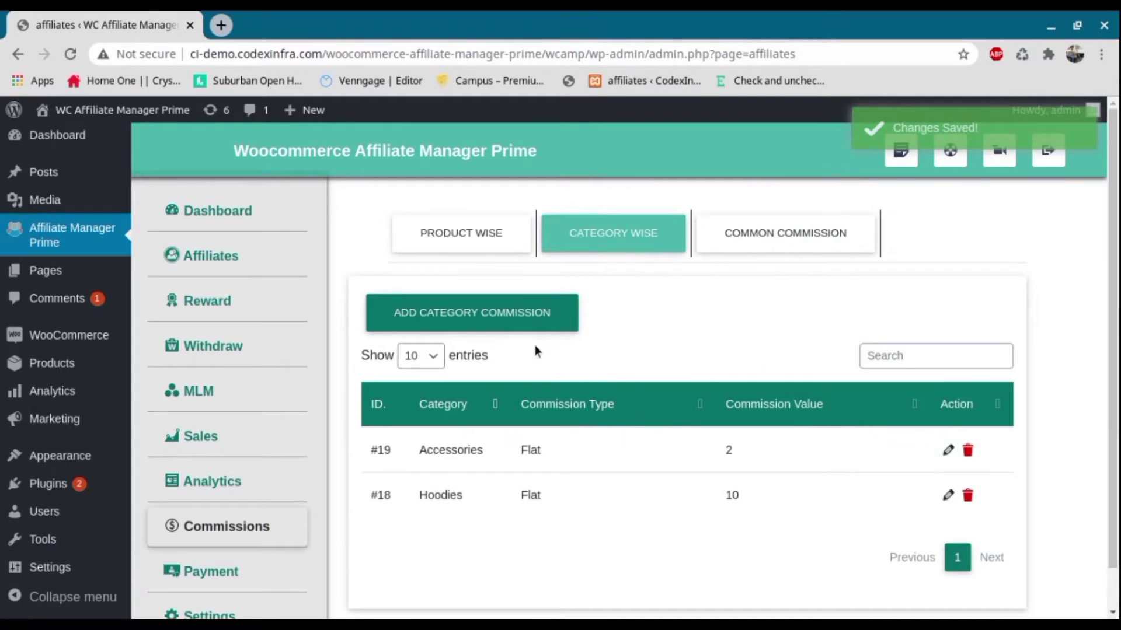
Open the common commission settings and save them with type Flat and value 5
{"action": "left_click", "coordinate": [752, 246]}
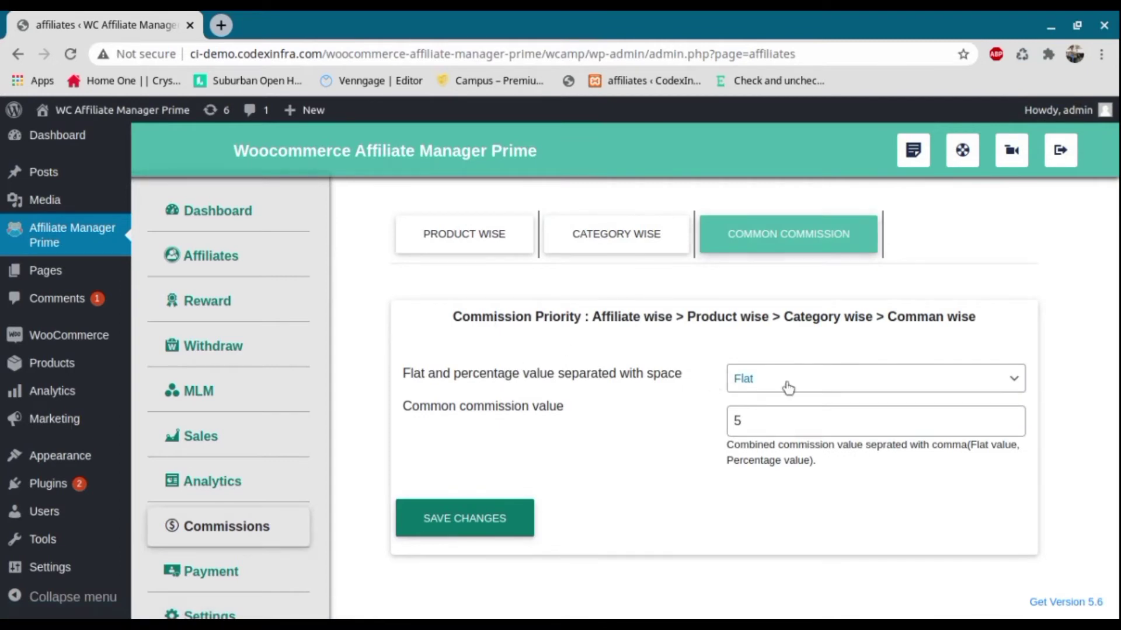
{"action": "left_click", "coordinate": [748, 421]}
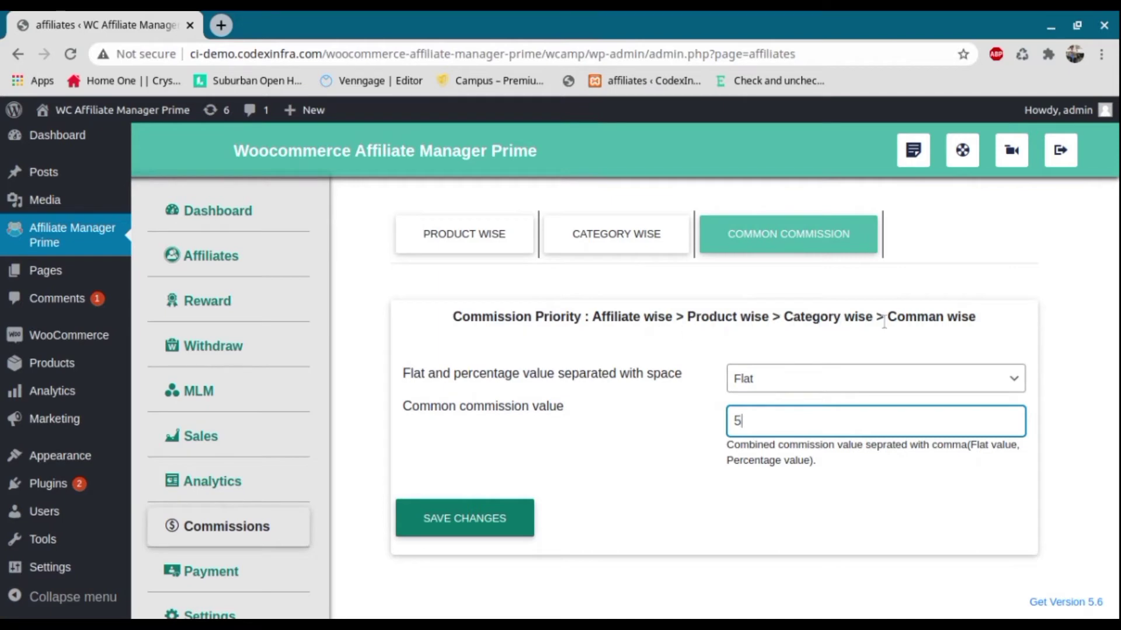
{"action": "left_click", "coordinate": [485, 514]}
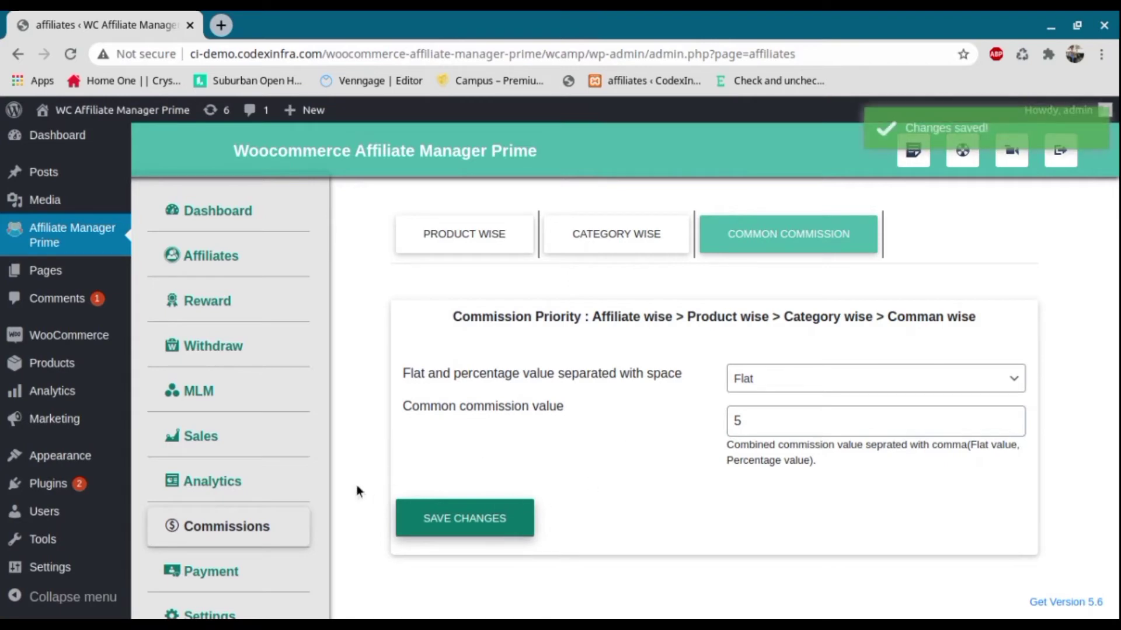
Open the payment settings and examine PayPal's activation, sandbox mode, client ID and secret key options, leaving activation and sandbox mode enabled
{"action": "left_click", "coordinate": [201, 571]}
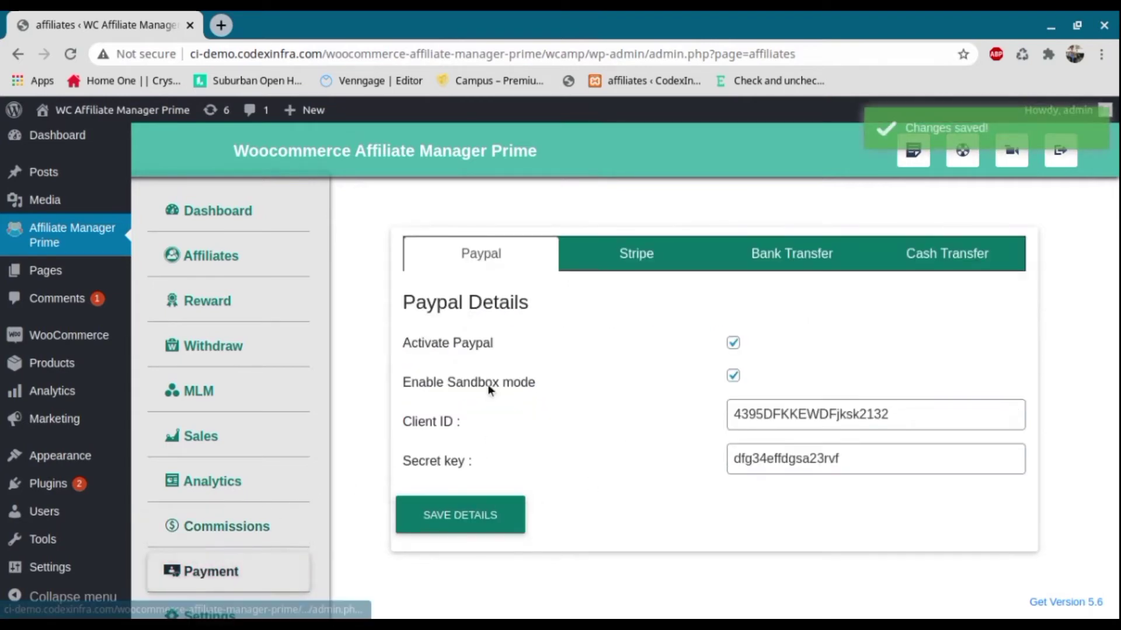
{"action": "left_click", "coordinate": [734, 348]}
{"action": "left_click", "coordinate": [734, 348]}
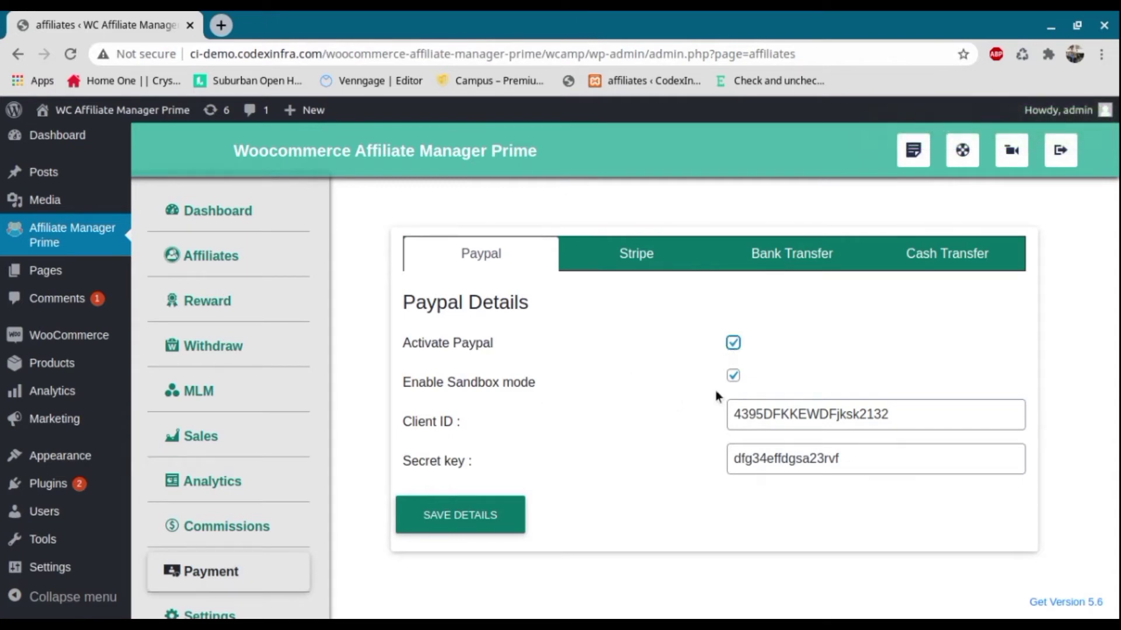
{"action": "left_click", "coordinate": [734, 376]}
{"action": "key", "text": "Tab"}
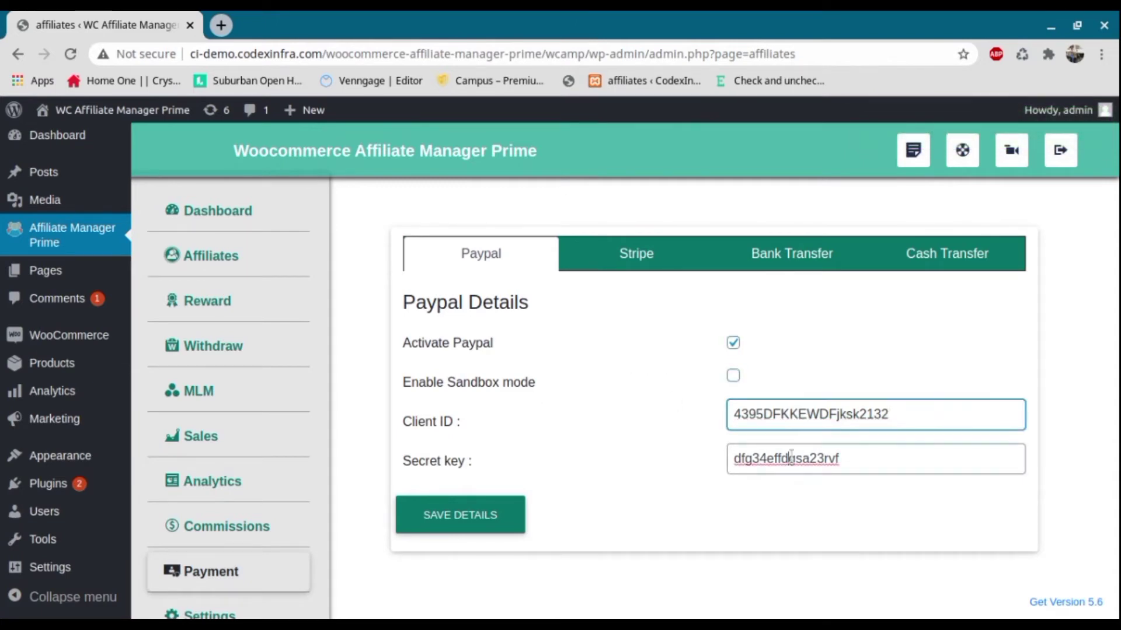
{"action": "key", "text": "Tab"}
{"action": "left_click", "coordinate": [735, 377]}
Examine the Stripe payment details, including its sandbox mode, client ID and secret key fields
{"action": "left_click", "coordinate": [667, 269]}
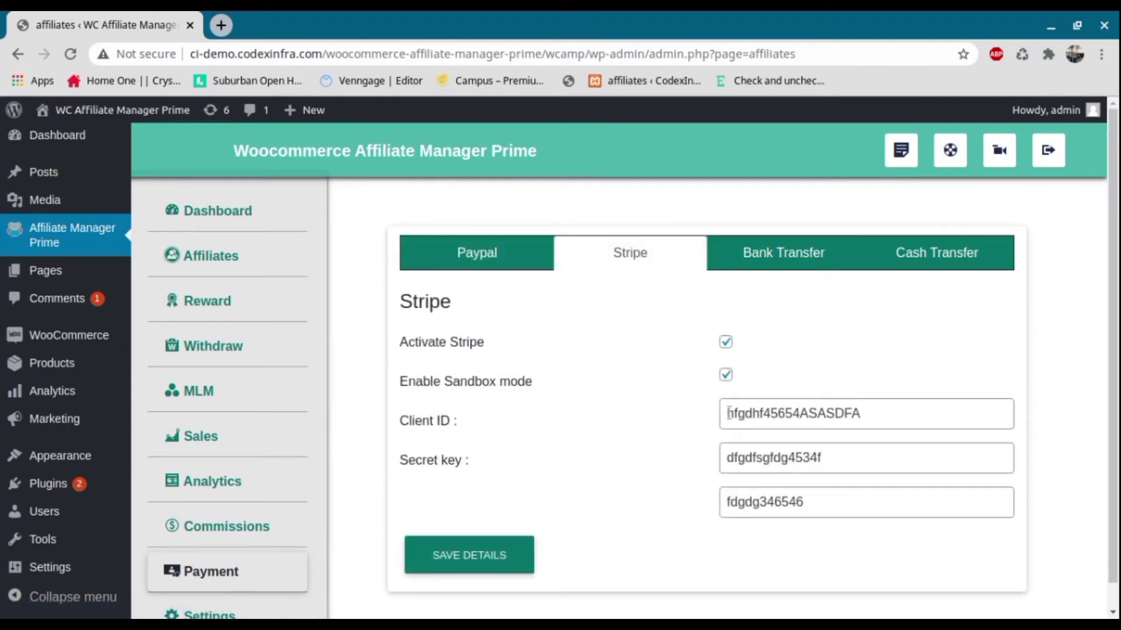
{"action": "left_click", "coordinate": [728, 378]}
{"action": "left_click", "coordinate": [743, 415]}
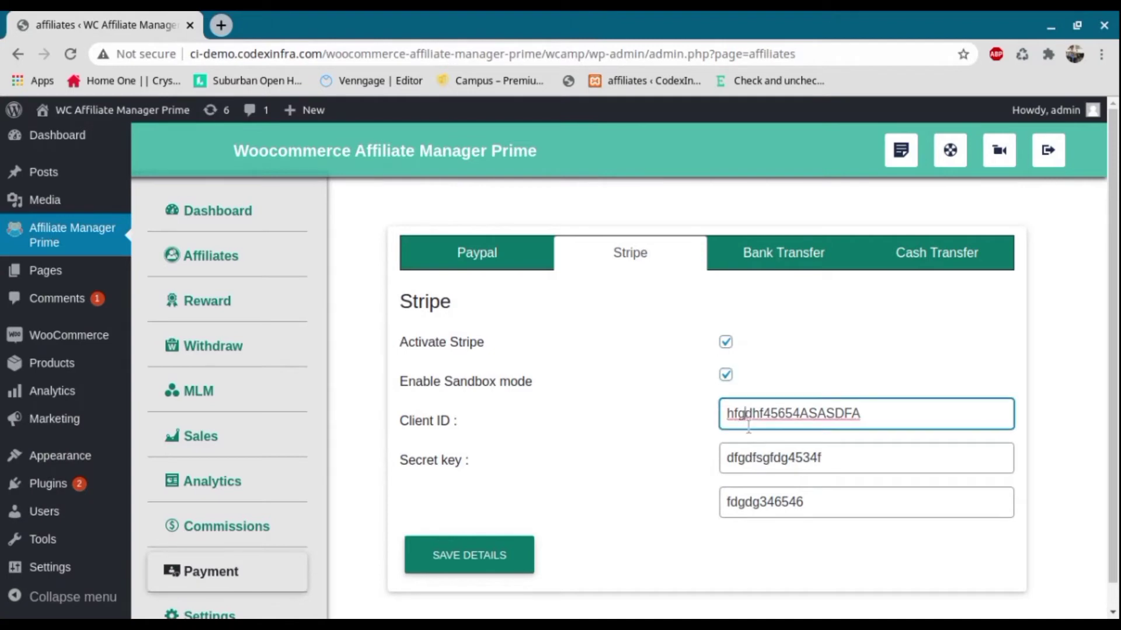
{"action": "left_click", "coordinate": [759, 459]}
{"action": "left_click", "coordinate": [766, 497]}
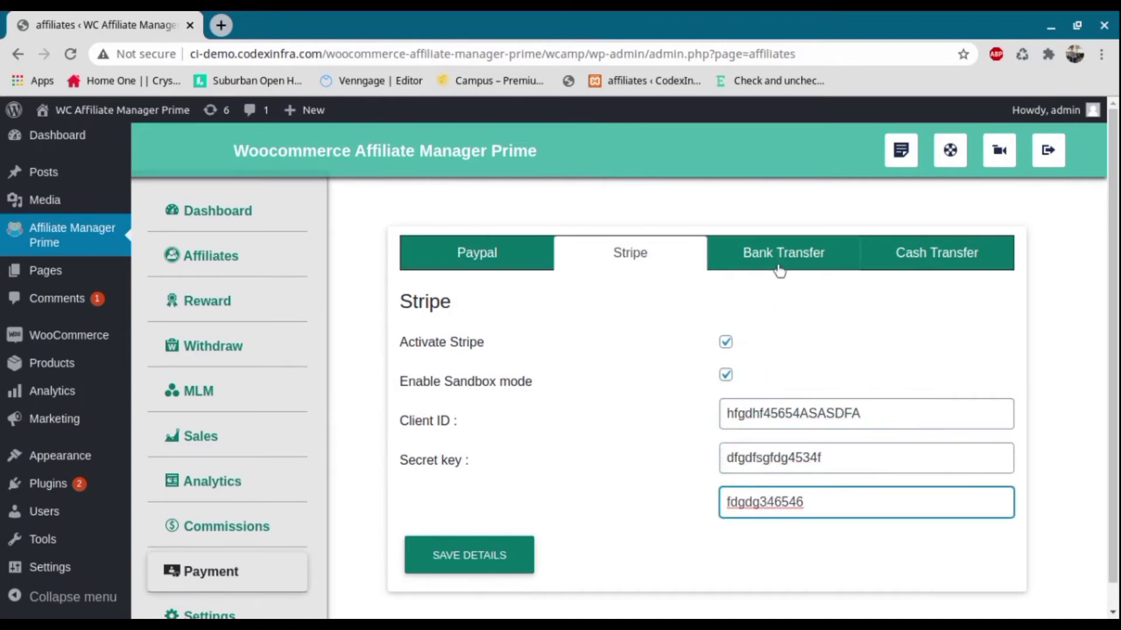
Check the activation options of the Bank Transfer and Cash Transfer payment methods
{"action": "left_click", "coordinate": [779, 269]}
{"action": "left_click", "coordinate": [545, 345]}
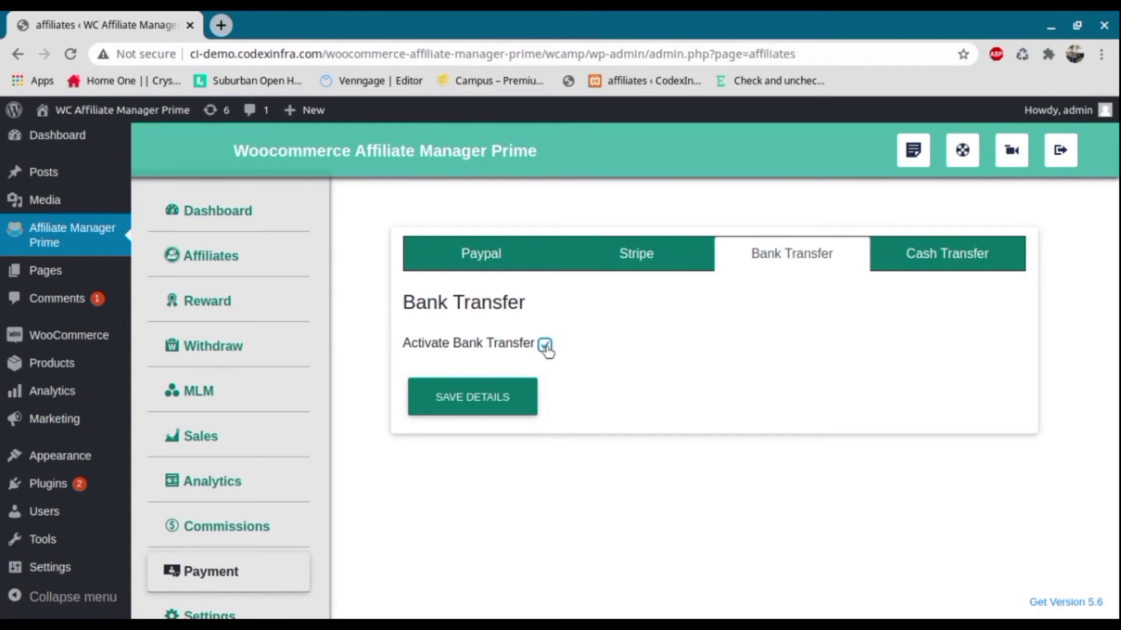
{"action": "left_click", "coordinate": [881, 253]}
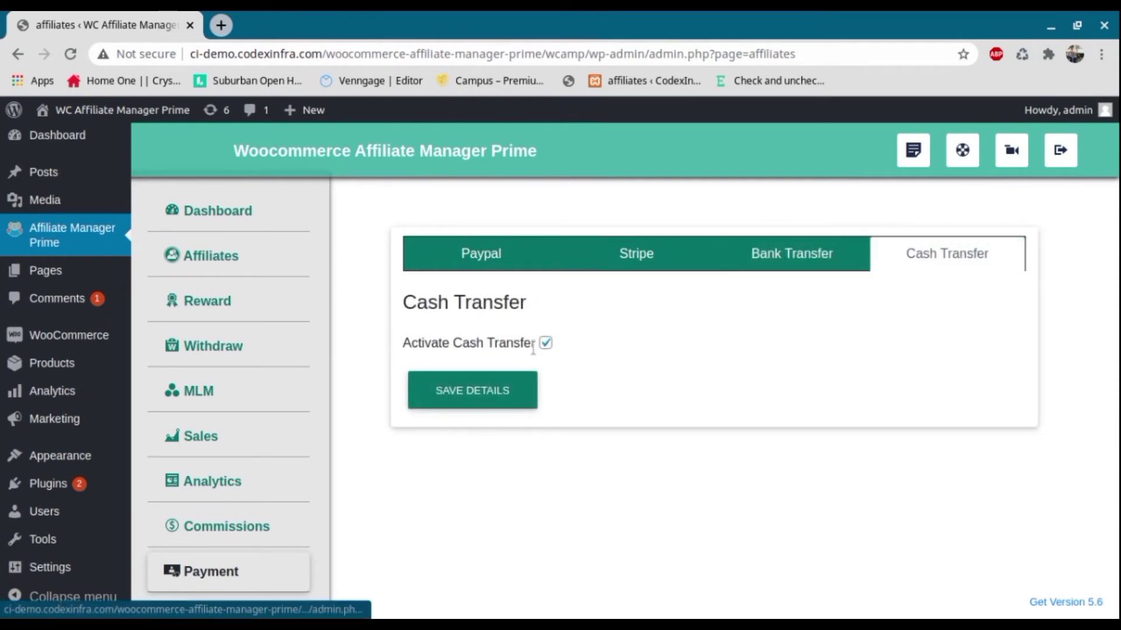
{"action": "left_click", "coordinate": [546, 344]}
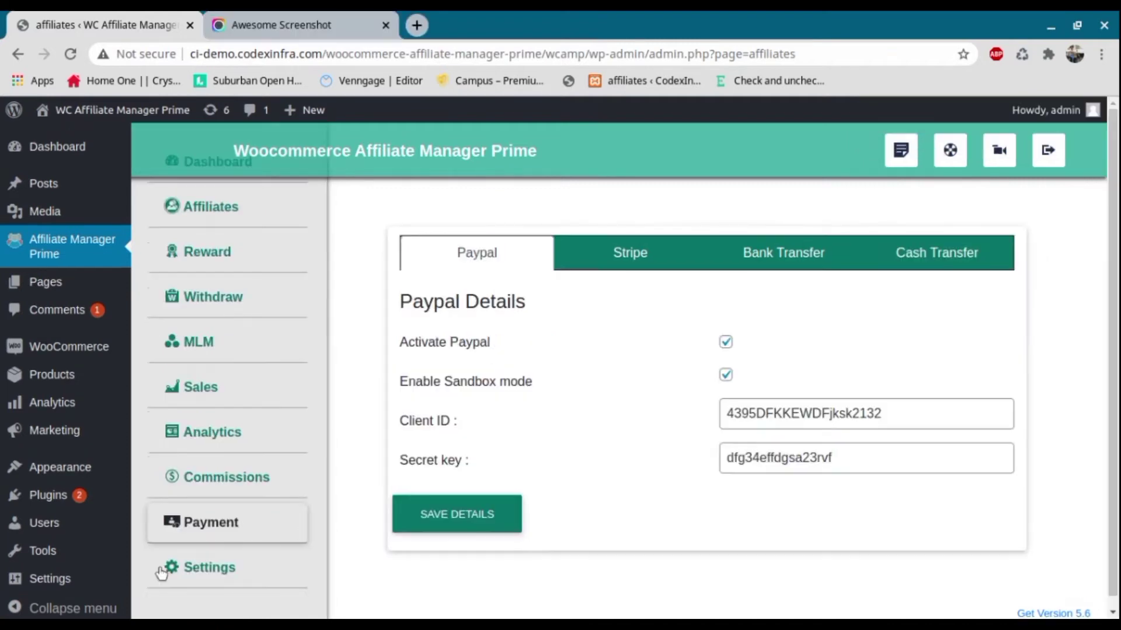
Open the plugin's affiliate settings, go through the commission and withdrawal limits, and set Sale conversion Approve to Manual
{"action": "left_click", "coordinate": [214, 577]}
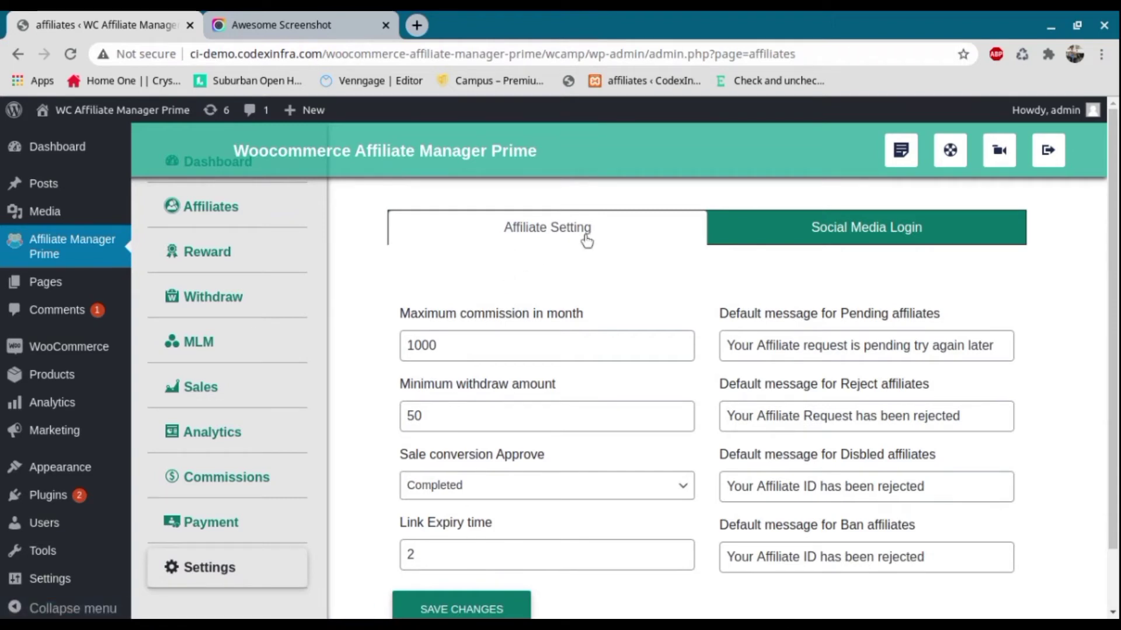
{"action": "left_click", "coordinate": [494, 343]}
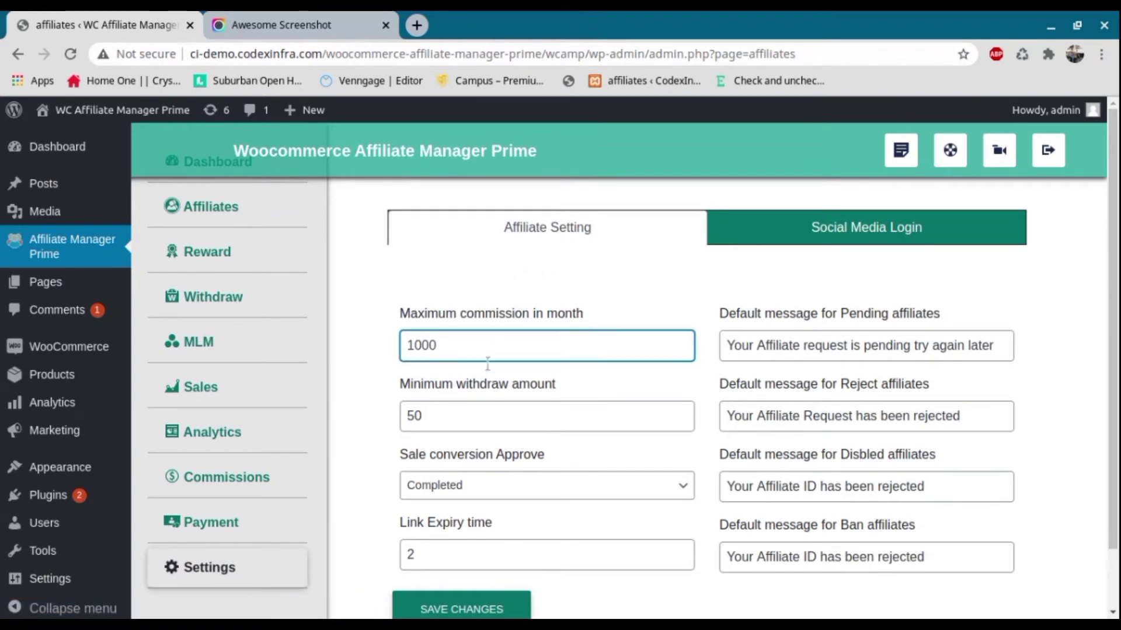
{"action": "left_click", "coordinate": [460, 414]}
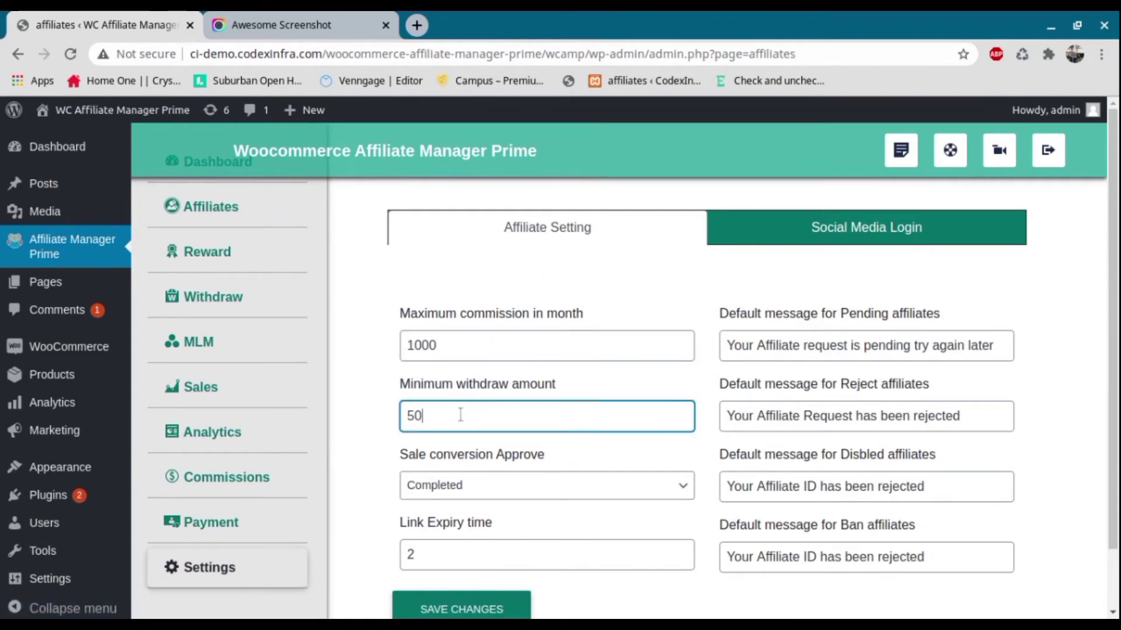
{"action": "left_click", "coordinate": [486, 486]}
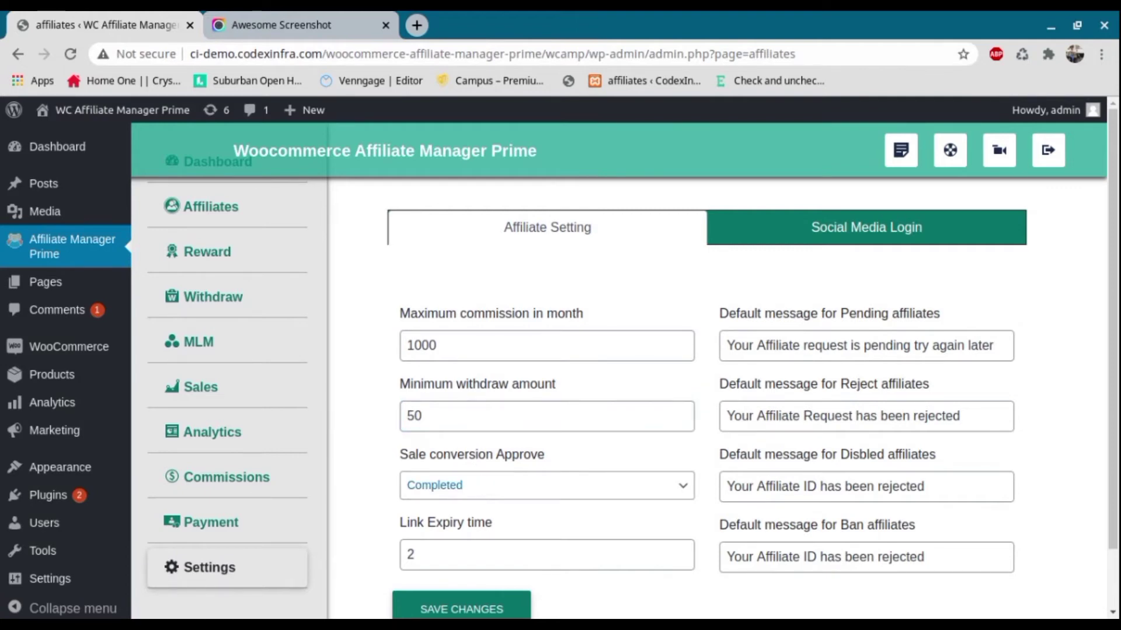
{"action": "left_click", "coordinate": [467, 523]}
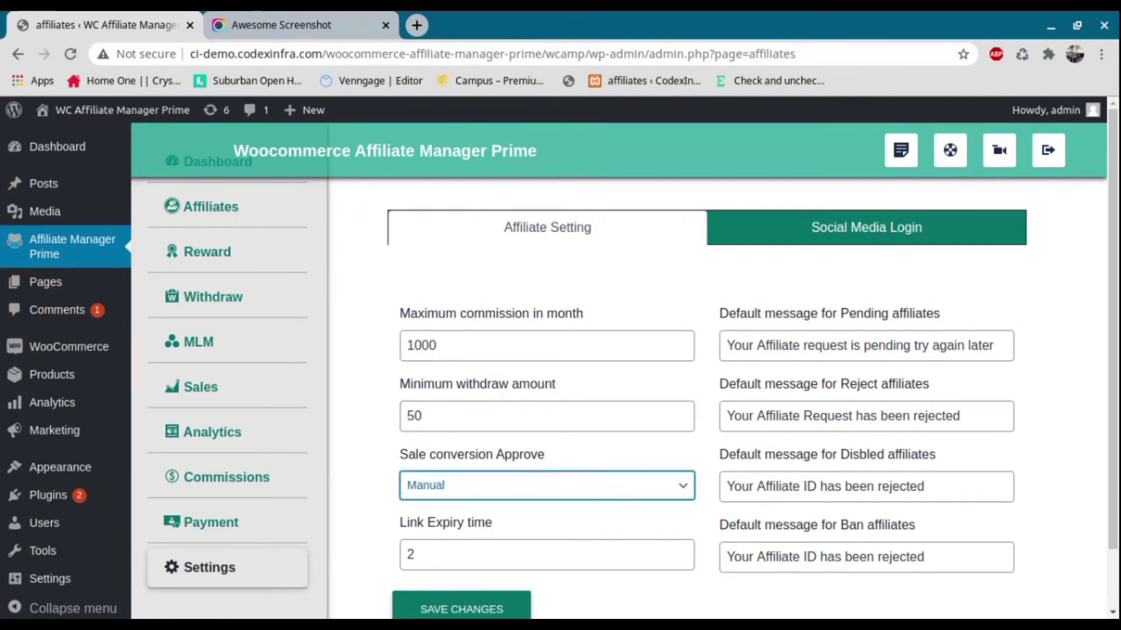
{"action": "left_click", "coordinate": [461, 558]}
Review the default messages for pending, rejected, disabled and banned affiliates, and save the affiliate settings
{"action": "left_click", "coordinate": [799, 347]}
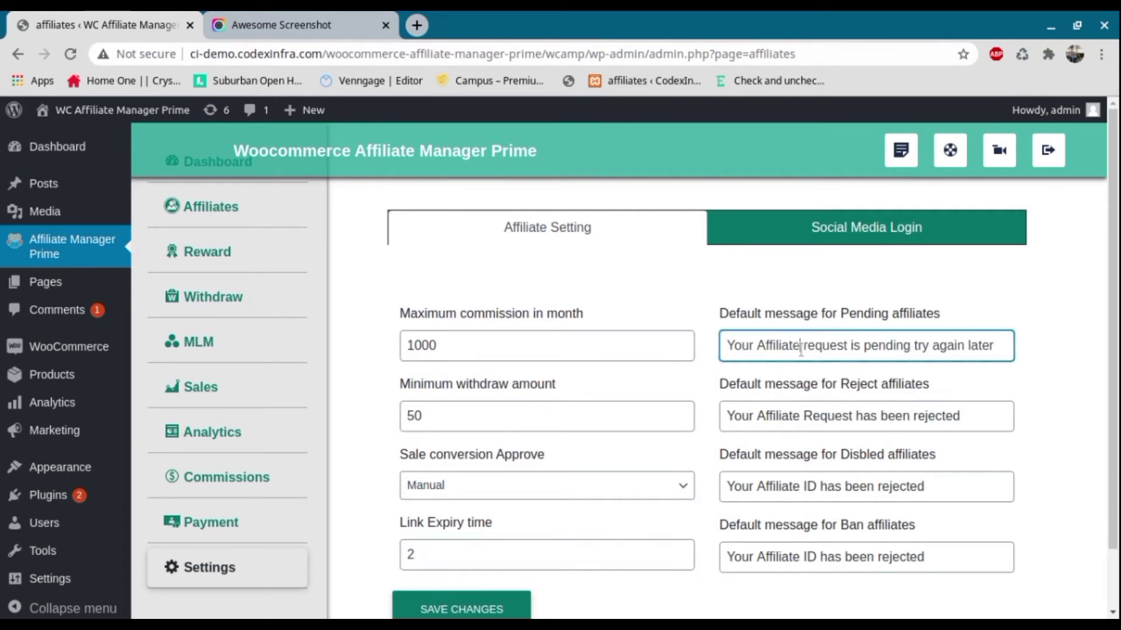
{"action": "left_click", "coordinate": [813, 416]}
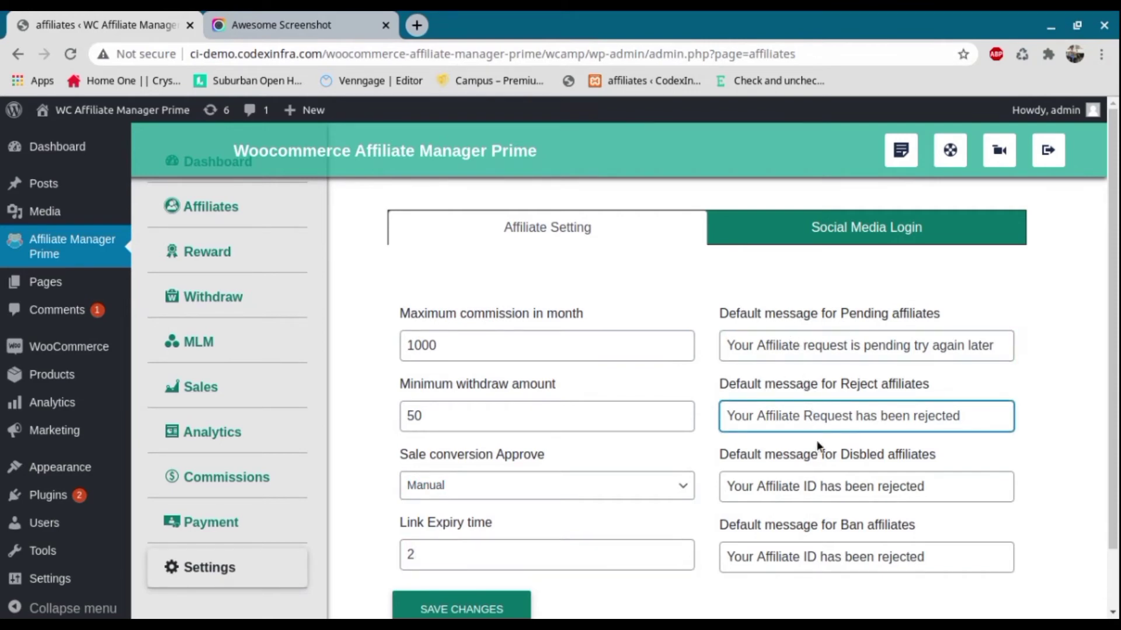
{"action": "left_click", "coordinate": [819, 486]}
{"action": "left_click", "coordinate": [812, 561]}
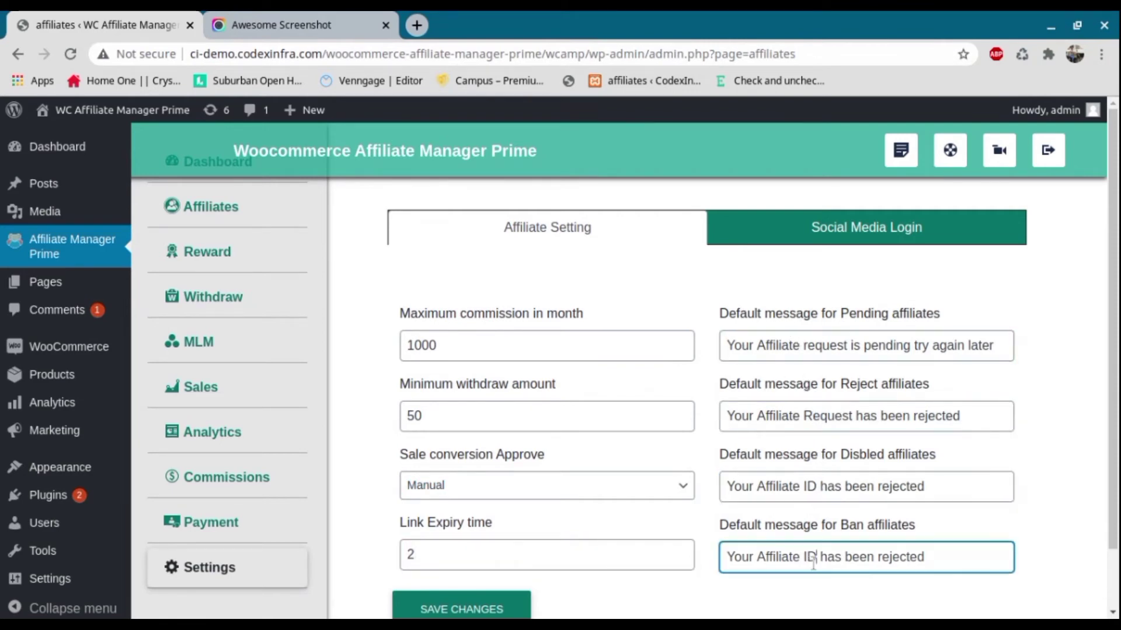
{"action": "scroll", "coordinate": [814, 555], "scroll_direction": "down", "scroll_amount": 2}
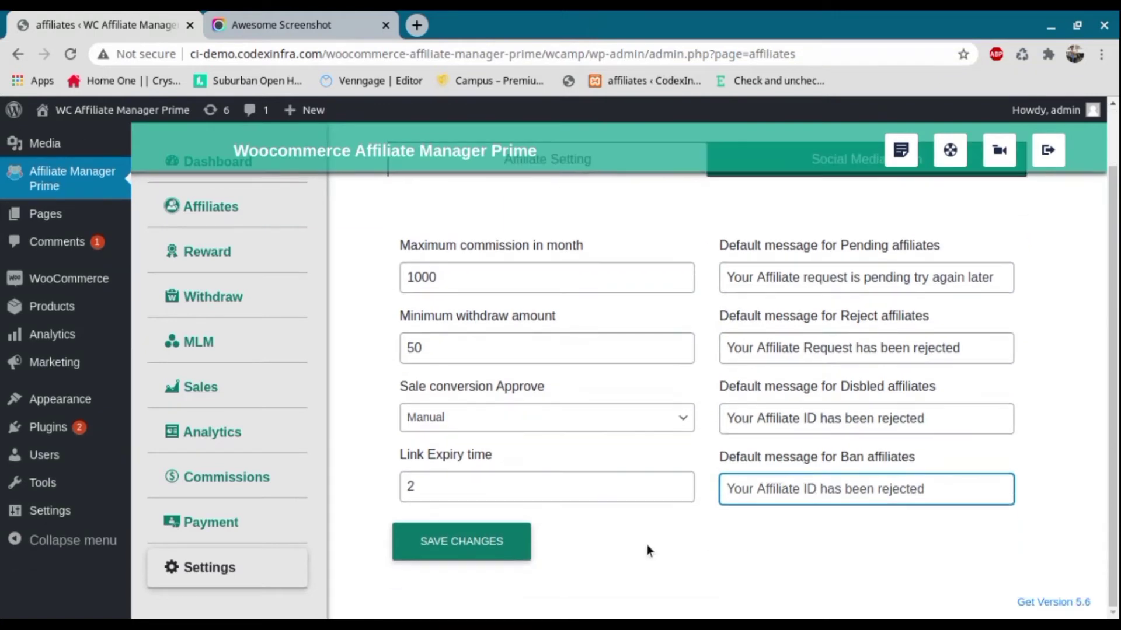
{"action": "left_click", "coordinate": [495, 549]}
Open the social media login settings and examine the Google app's redirect URL, client ID and client secret fields
{"action": "scroll", "coordinate": [829, 403], "scroll_direction": "up", "scroll_amount": 2}
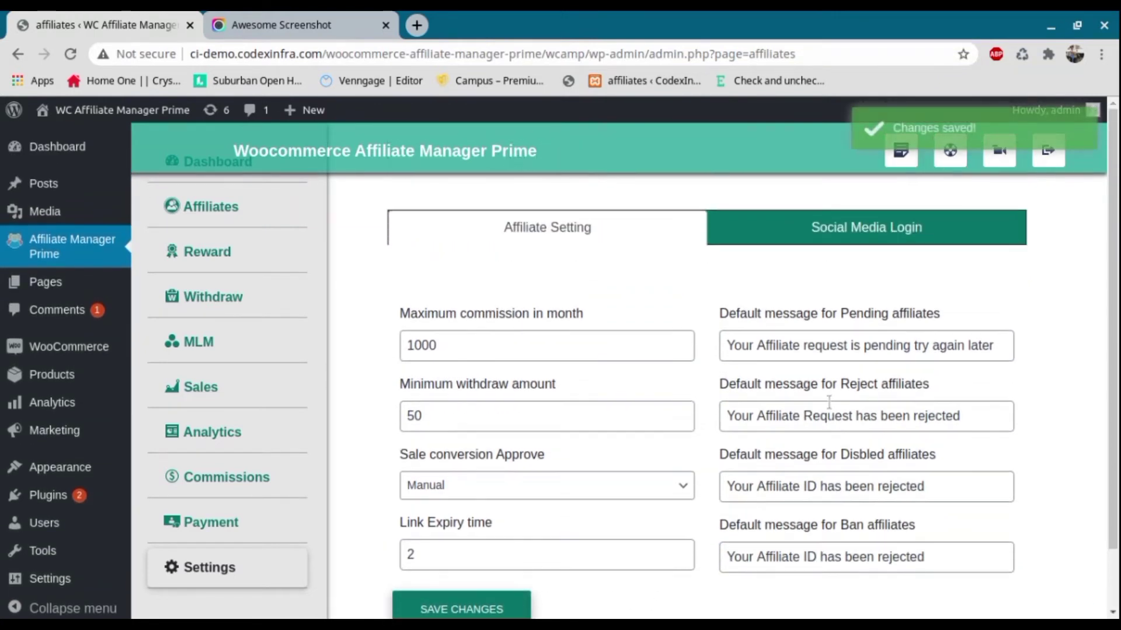
{"action": "left_click", "coordinate": [860, 242]}
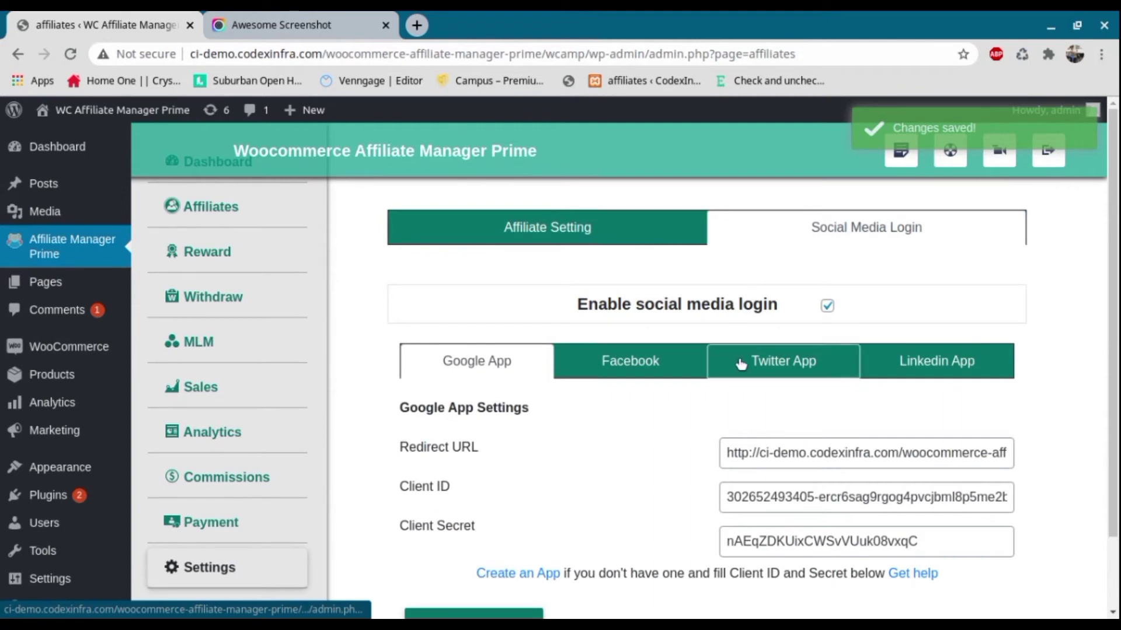
{"action": "scroll", "coordinate": [740, 365], "scroll_direction": "down", "scroll_amount": 2}
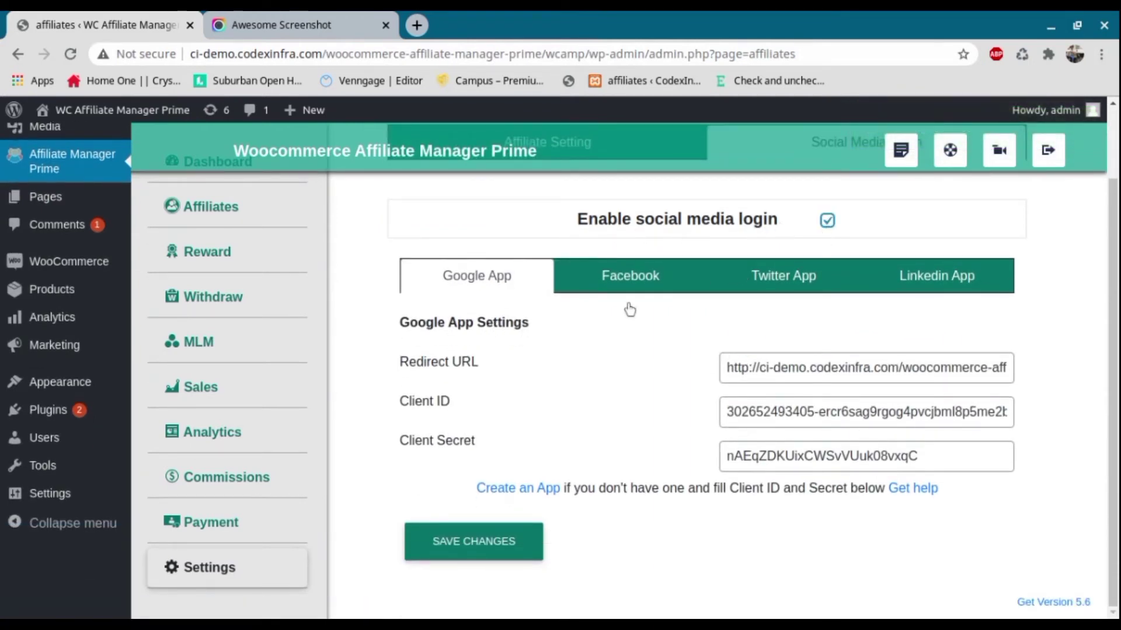
{"action": "left_click", "coordinate": [749, 374]}
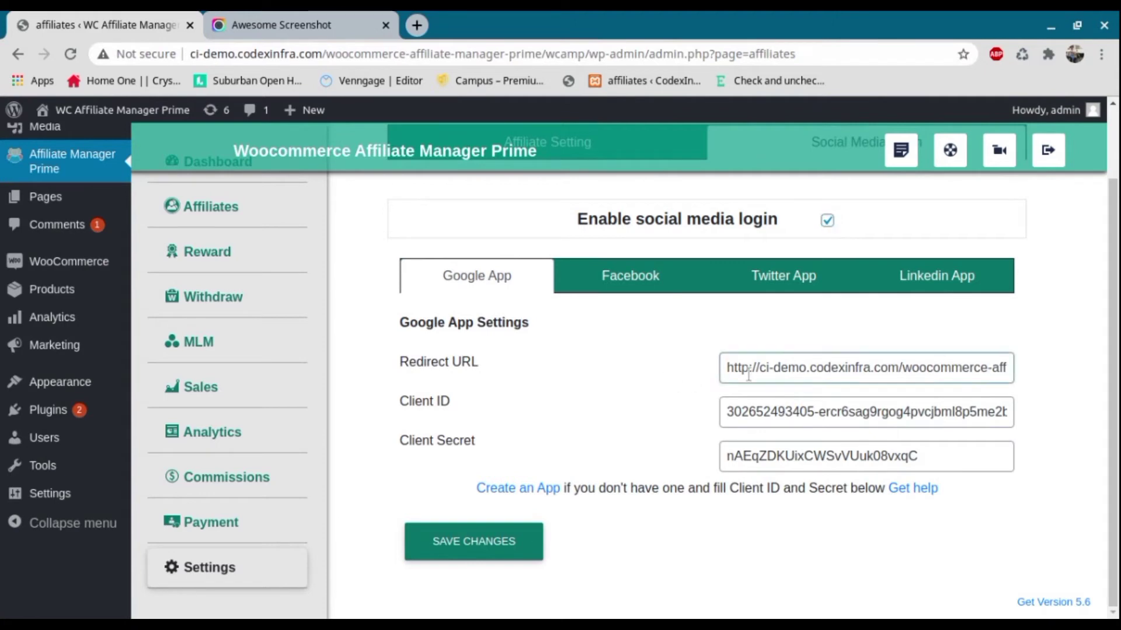
{"action": "left_click", "coordinate": [765, 421]}
{"action": "left_click", "coordinate": [768, 460]}
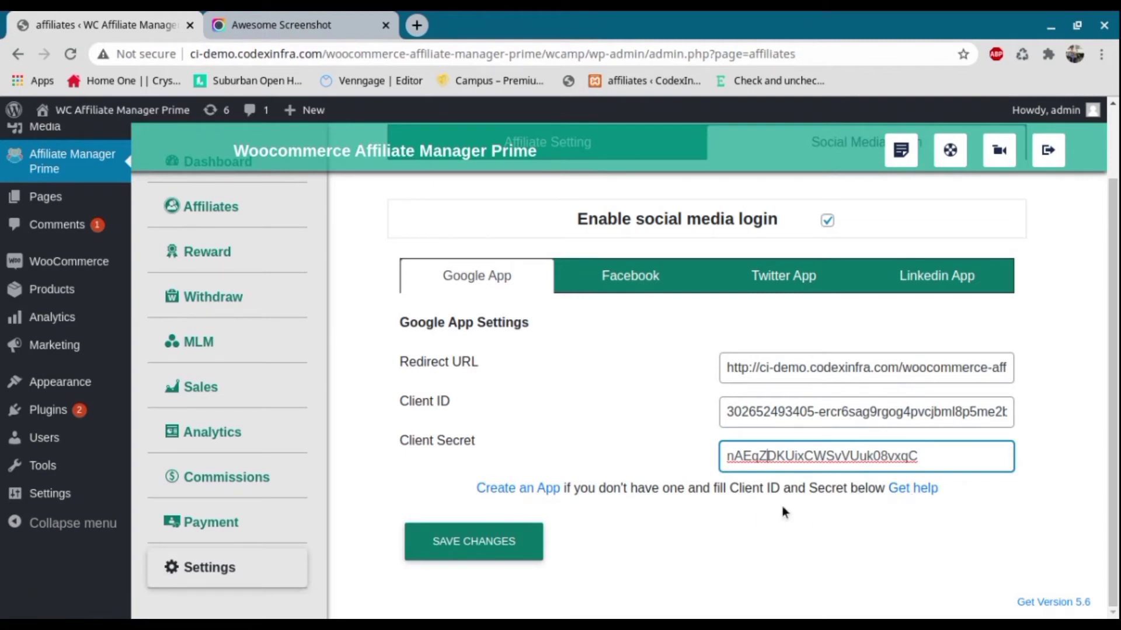
Examine the Facebook app's redirect URL, client ID and client secret fields for social login
{"action": "left_click", "coordinate": [601, 281]}
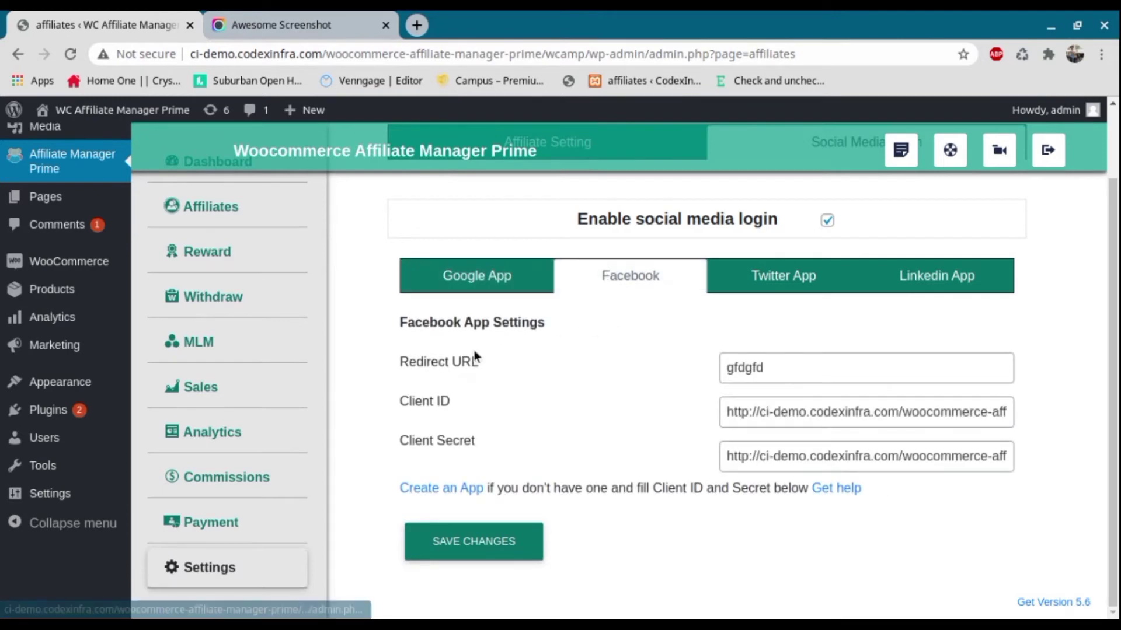
{"action": "left_click", "coordinate": [764, 374]}
{"action": "left_click", "coordinate": [773, 412]}
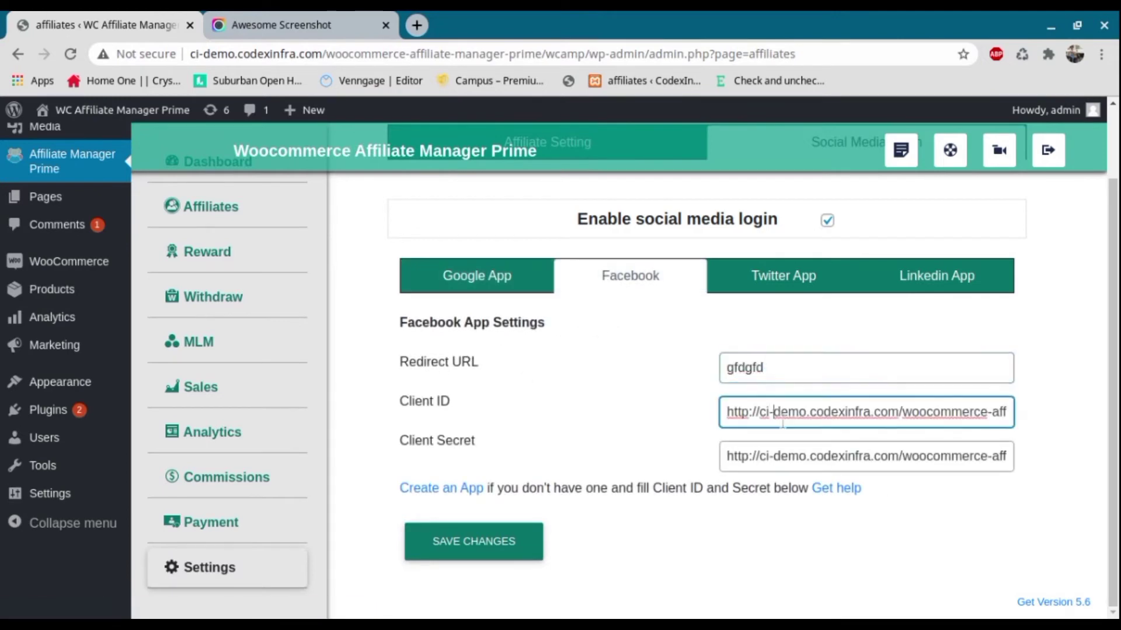
{"action": "left_click", "coordinate": [797, 459]}
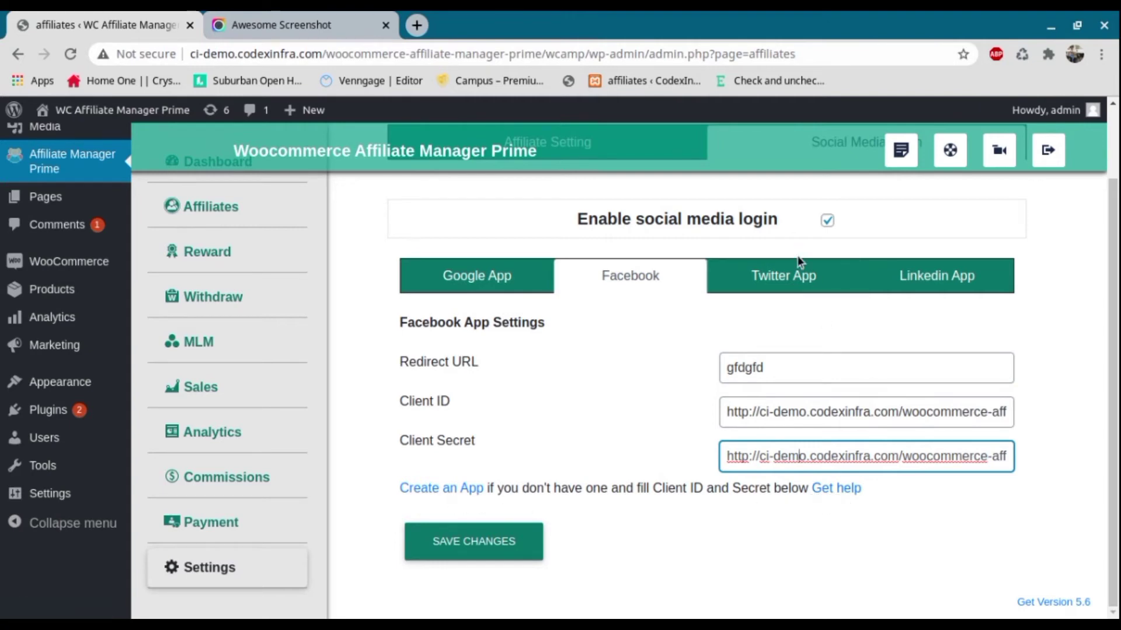
Examine the Twitter app's redirect URL, client ID and client secret fields for social login
{"action": "left_click", "coordinate": [799, 276]}
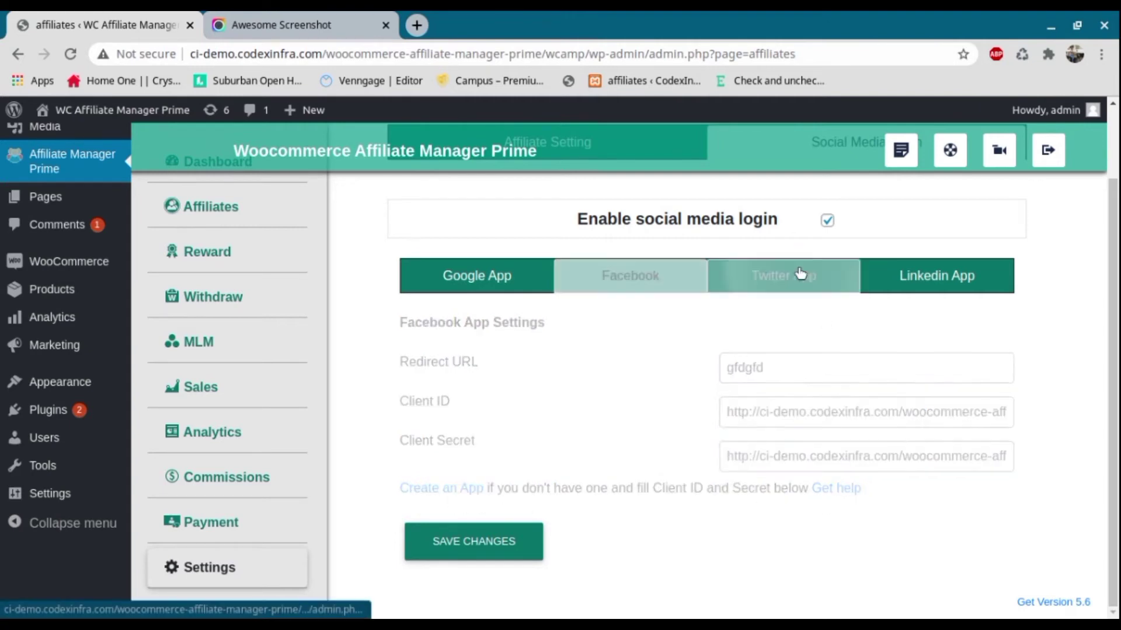
{"action": "left_click", "coordinate": [774, 369]}
{"action": "left_click", "coordinate": [797, 416]}
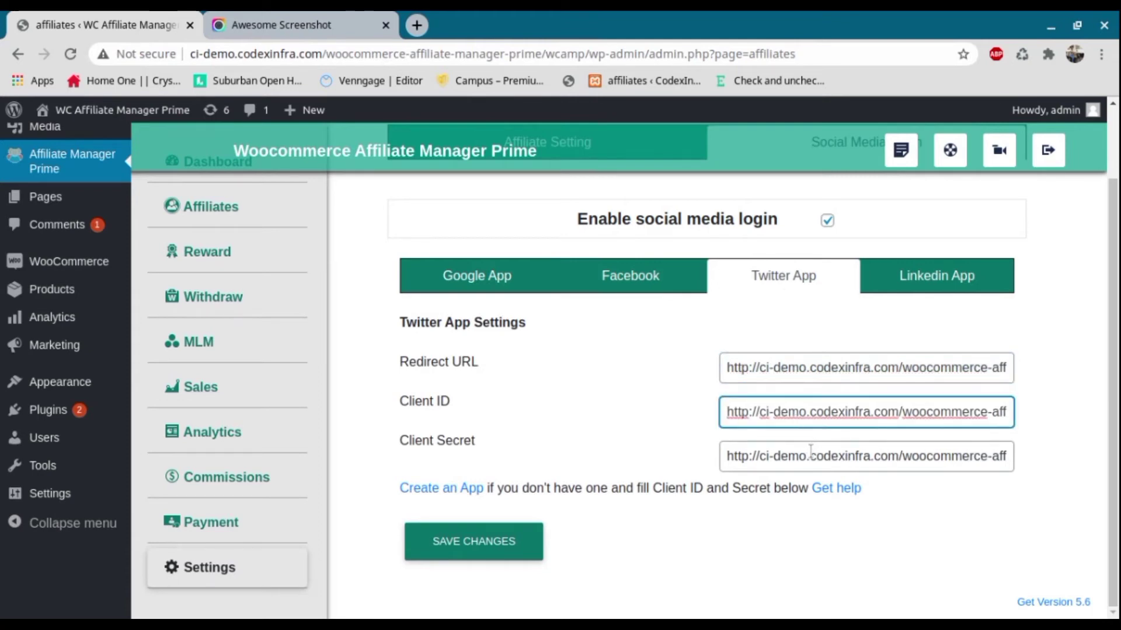
{"action": "left_click", "coordinate": [809, 456]}
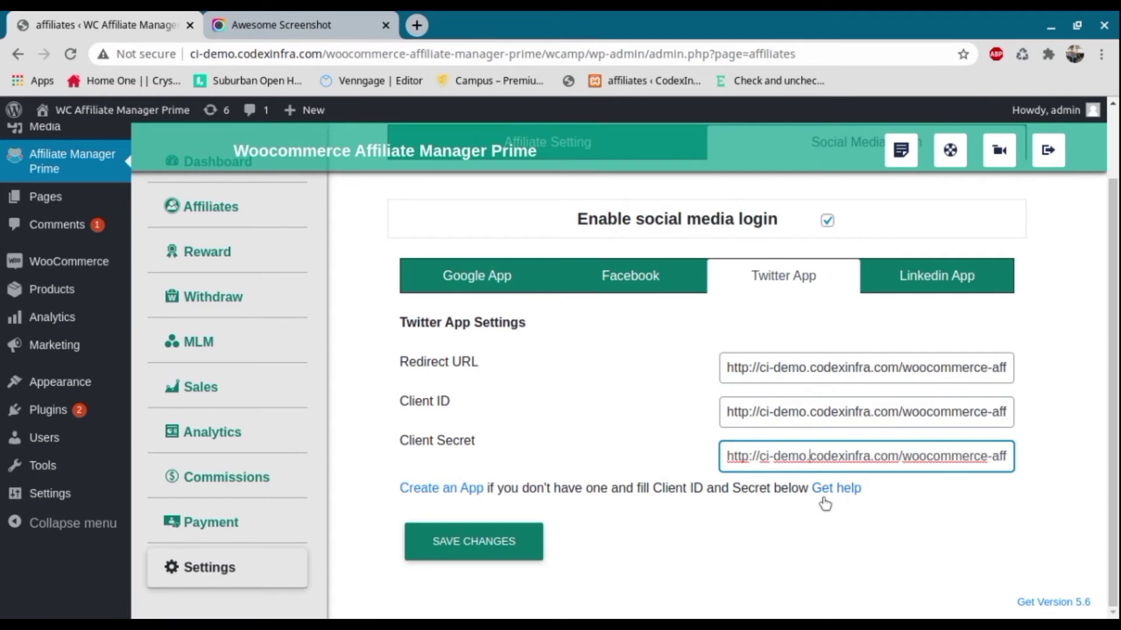
Examine the LinkedIn app's redirect URL, client ID and client secret fields for social login
{"action": "left_click", "coordinate": [914, 279]}
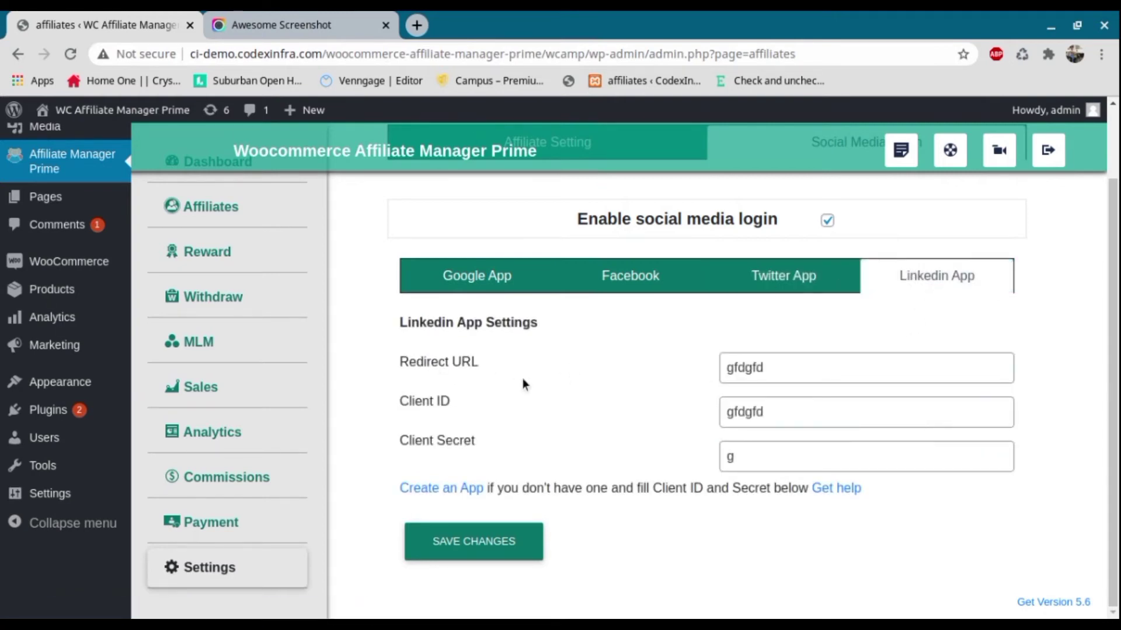
{"action": "left_click", "coordinate": [778, 420]}
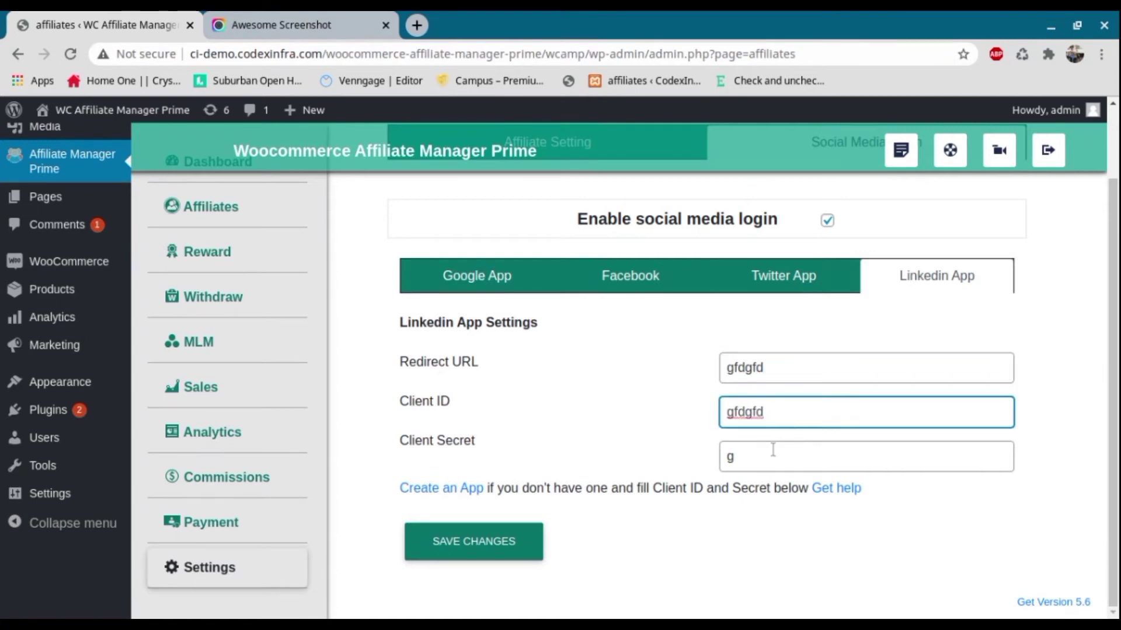
{"action": "left_click", "coordinate": [773, 450]}
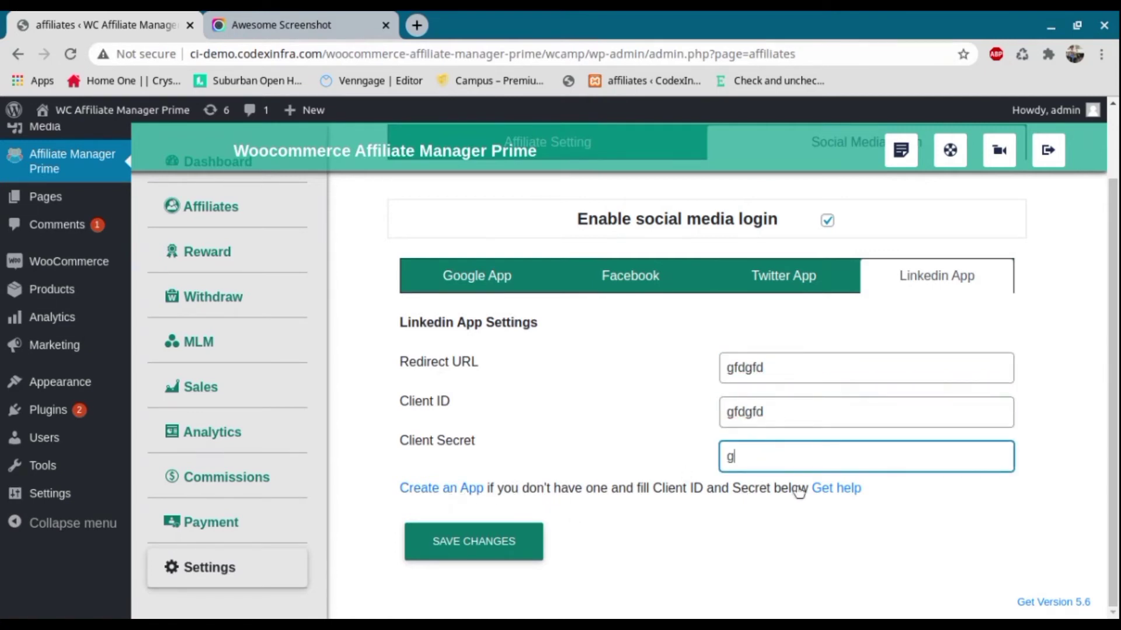
Save the LinkedIn app's social login settings
{"action": "left_click", "coordinate": [515, 541]}
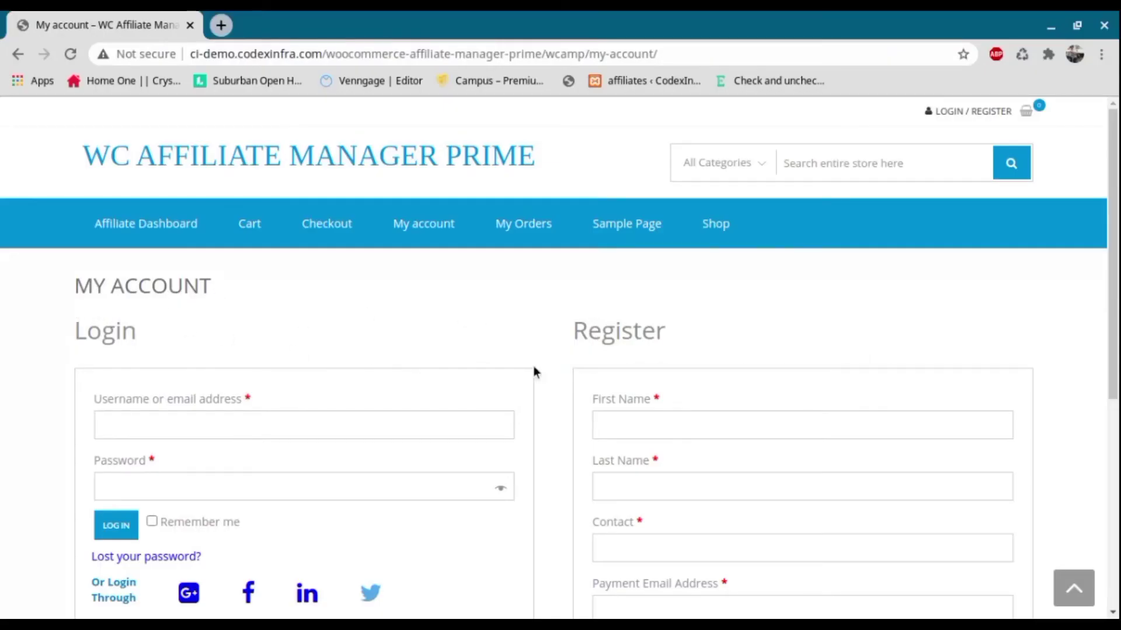
Examine the registration form's name, contact, payment email and email fields and its optional affiliate registration on the My Account page
{"action": "scroll", "coordinate": [667, 439], "scroll_direction": "down", "scroll_amount": 1}
{"action": "left_click", "coordinate": [653, 388]}
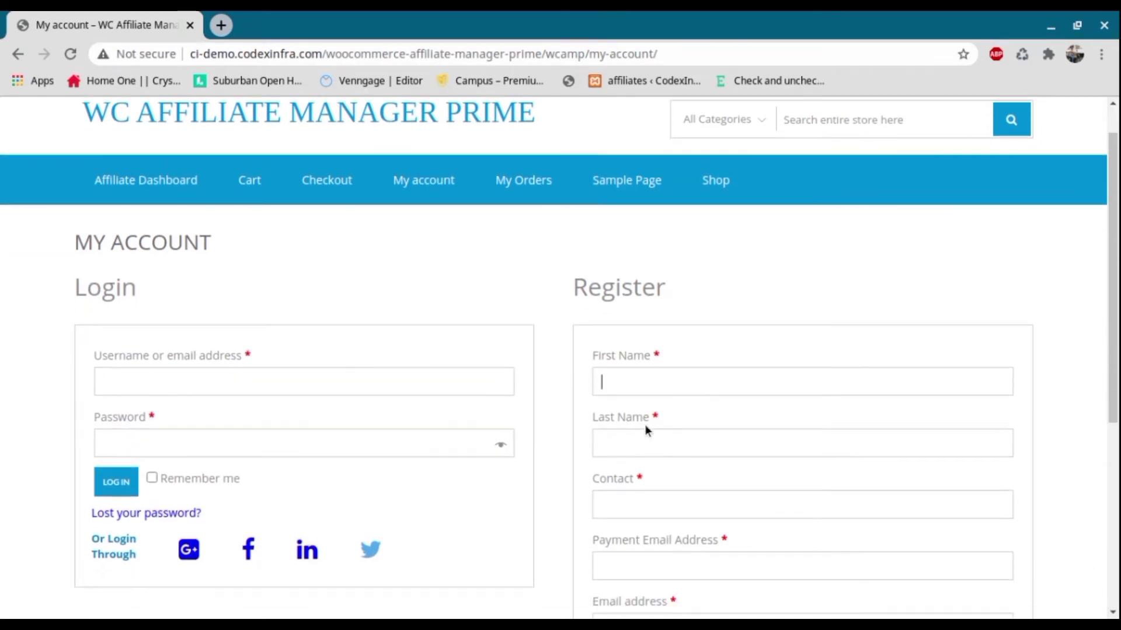
{"action": "left_click", "coordinate": [641, 447]}
{"action": "scroll", "coordinate": [777, 469], "scroll_direction": "down", "scroll_amount": 2}
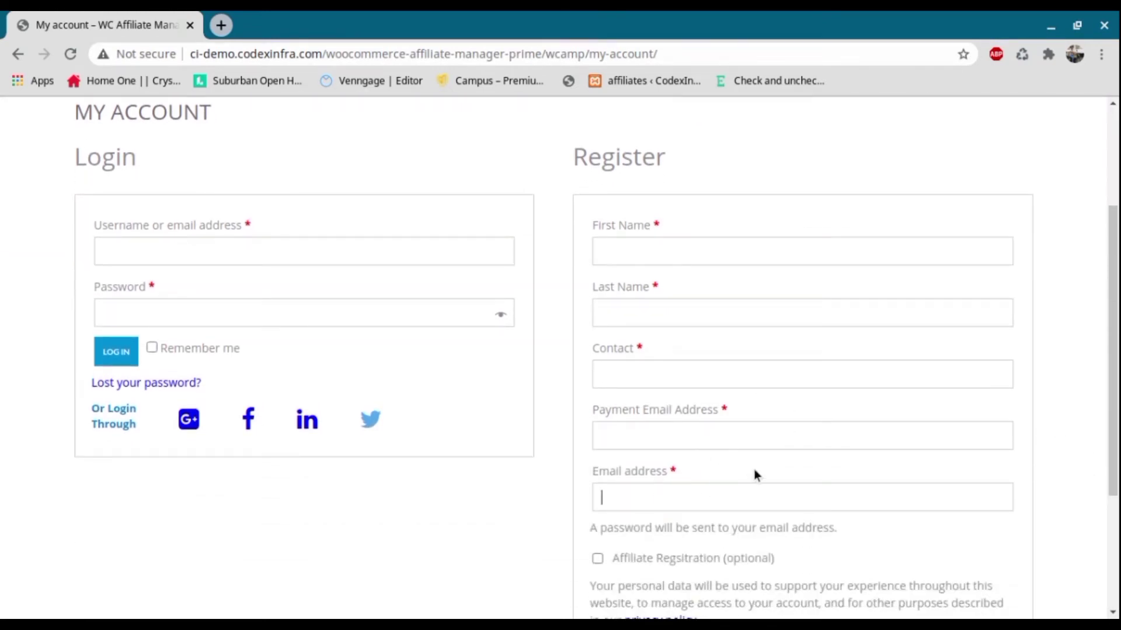
{"action": "scroll", "coordinate": [754, 469], "scroll_direction": "down", "scroll_amount": 2}
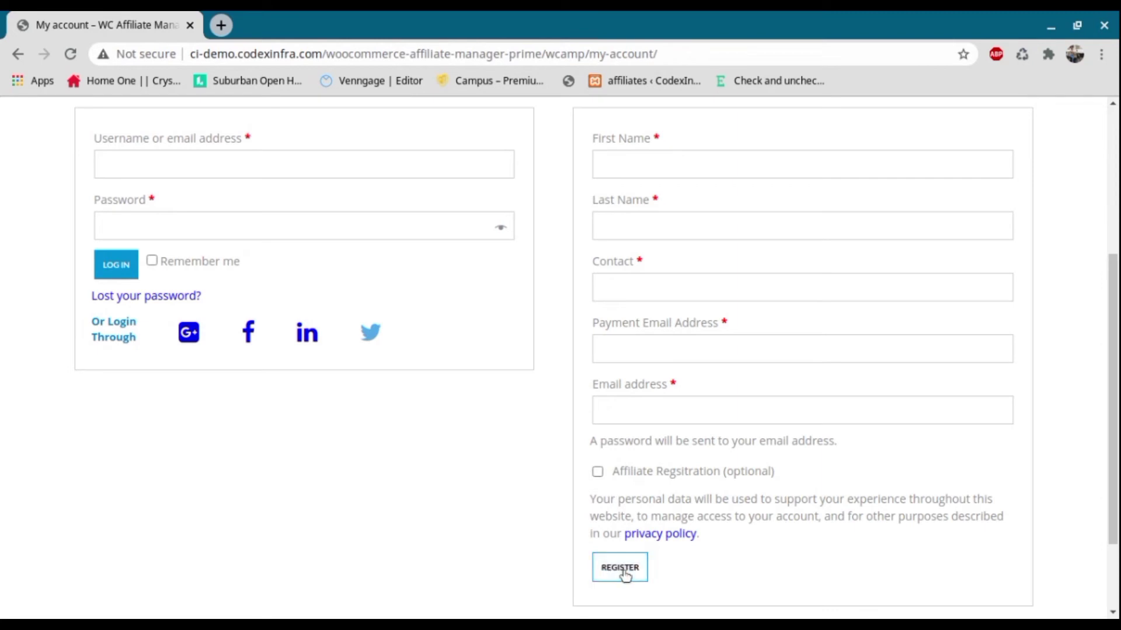
{"action": "scroll", "coordinate": [549, 497], "scroll_direction": "up", "scroll_amount": 3}
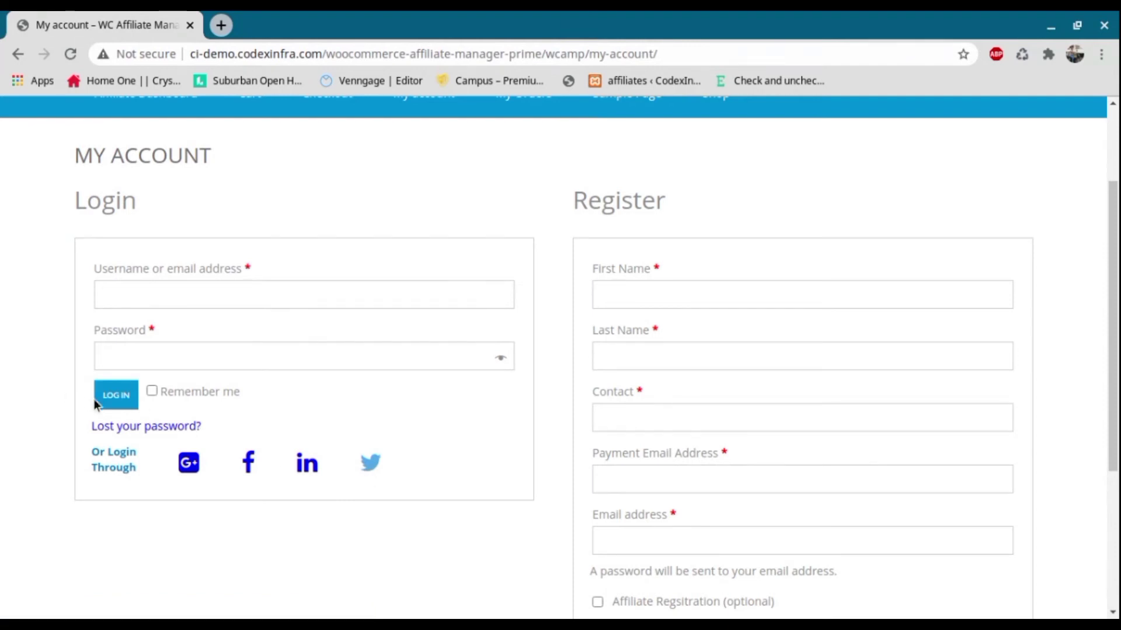
Log in to the store with the username demo and the account password, and open the affiliate dashboard
{"action": "left_click", "coordinate": [141, 295]}
{"action": "type", "text": "demo"}
{"action": "key", "text": "Tab"}
{"action": "left_click", "coordinate": [121, 397]}
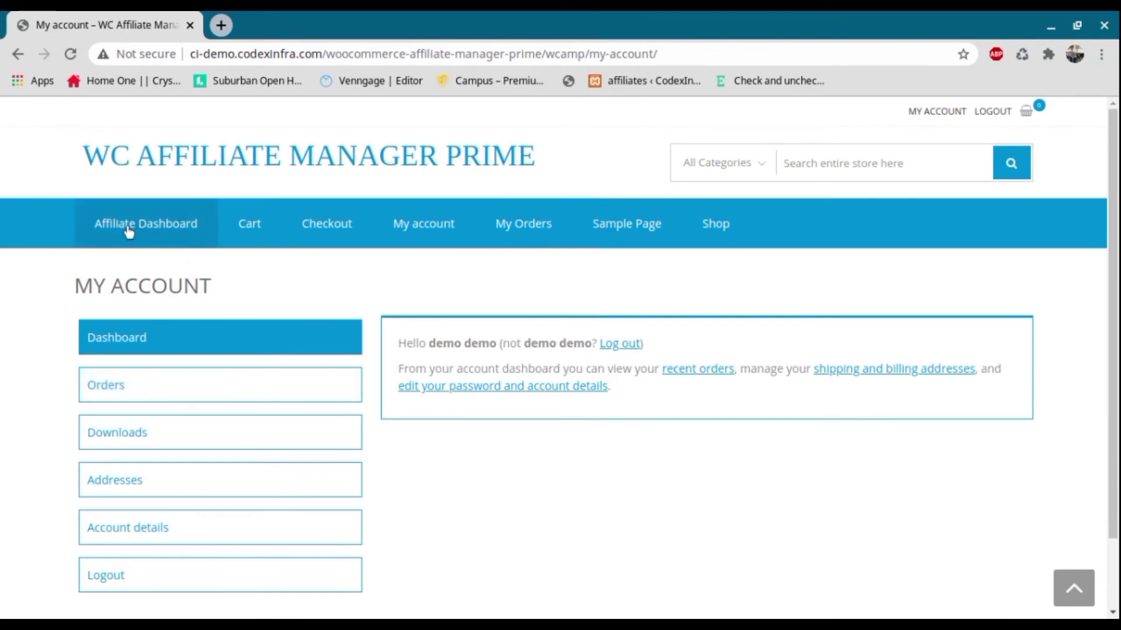
{"action": "left_click", "coordinate": [149, 229]}
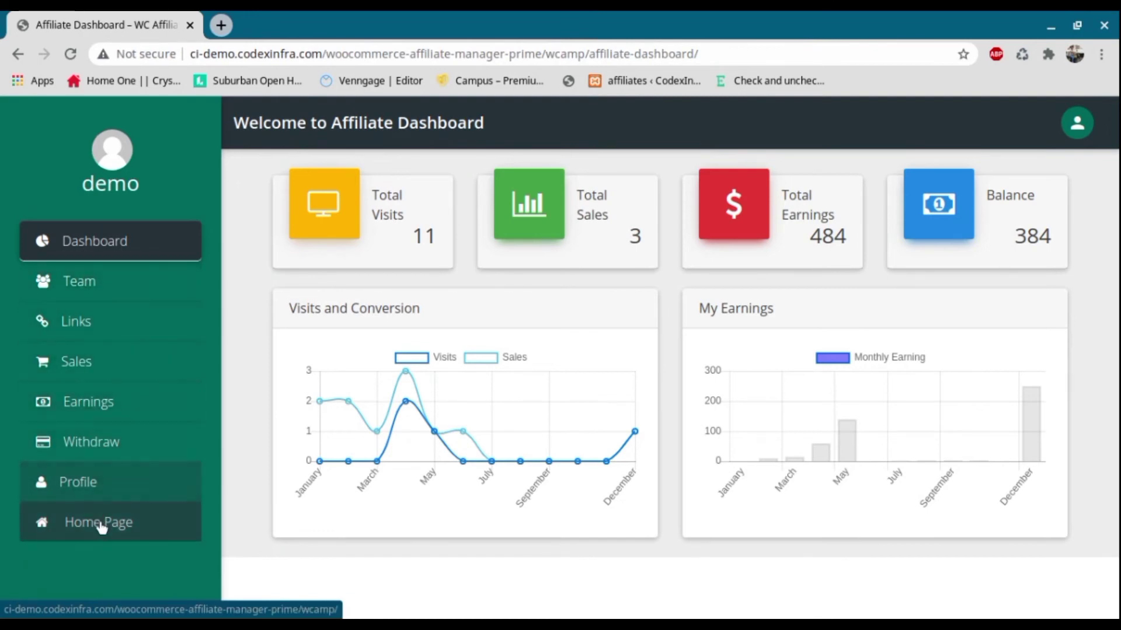
View the affiliate's team list and filter it to active members
{"action": "left_click", "coordinate": [96, 288]}
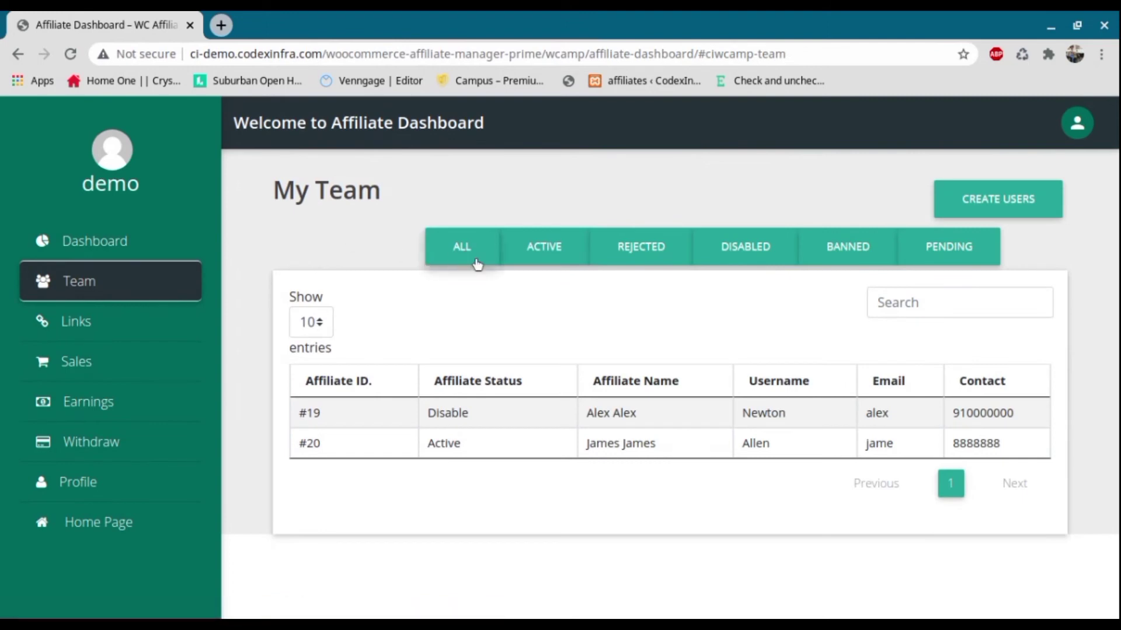
{"action": "left_click", "coordinate": [552, 250]}
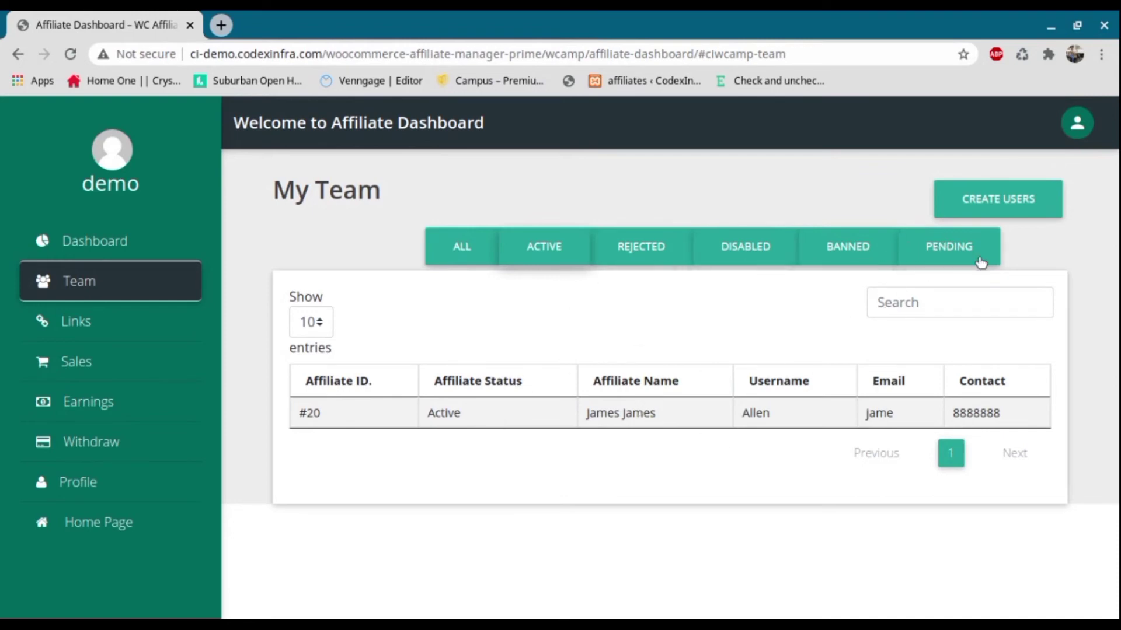
Open the form for creating a new team user and examine its username, email, name and contact fields
{"action": "left_click", "coordinate": [986, 202]}
{"action": "left_click", "coordinate": [440, 266]}
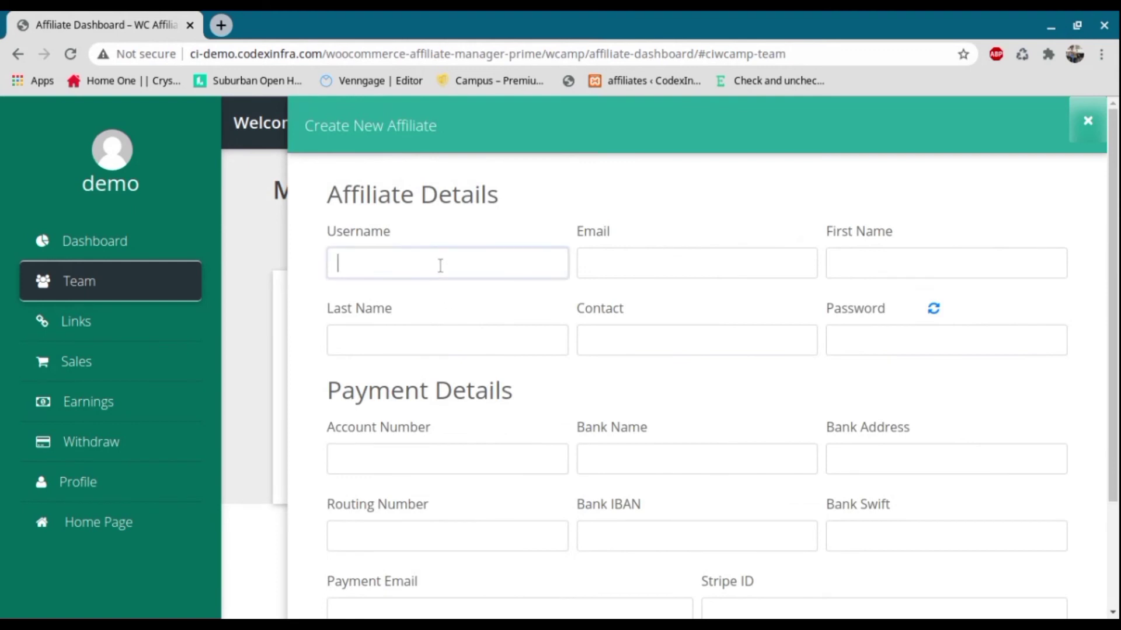
{"action": "left_click", "coordinate": [640, 260]}
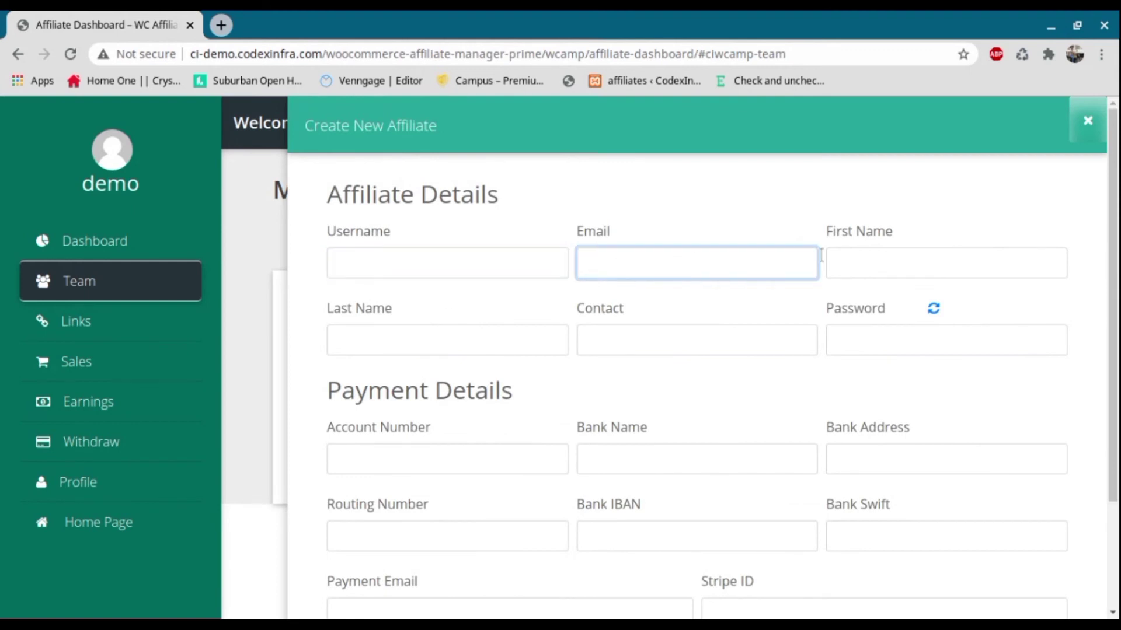
{"action": "left_click", "coordinate": [870, 255]}
{"action": "left_click", "coordinate": [505, 347]}
{"action": "left_click", "coordinate": [595, 345]}
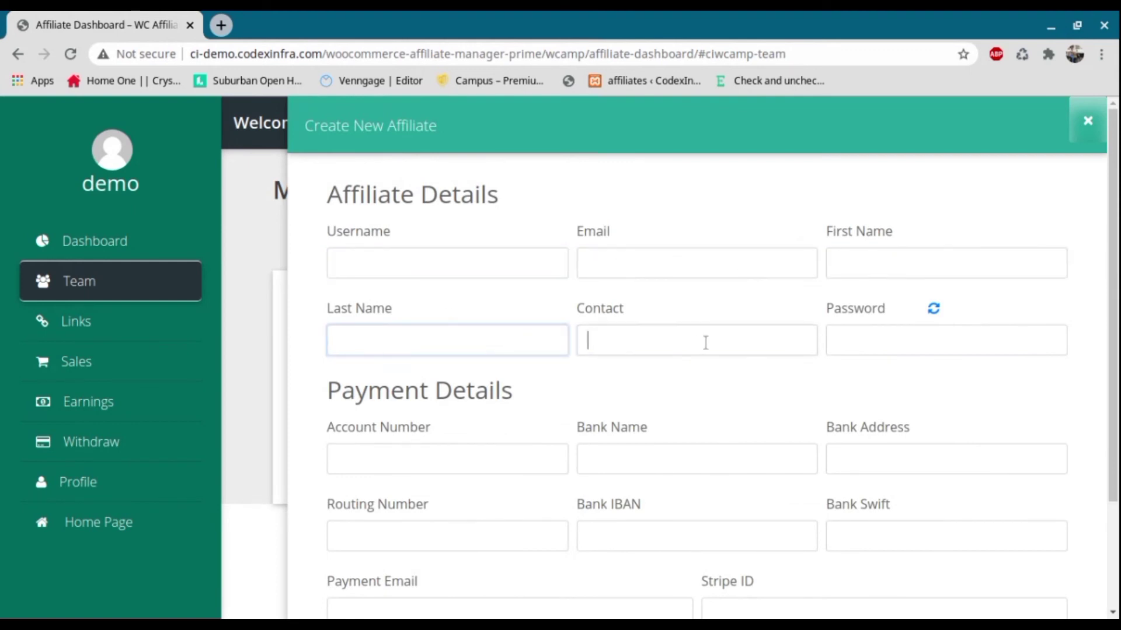
Generate a random password in the new affiliate's password field and regenerate it
{"action": "left_click", "coordinate": [934, 310]}
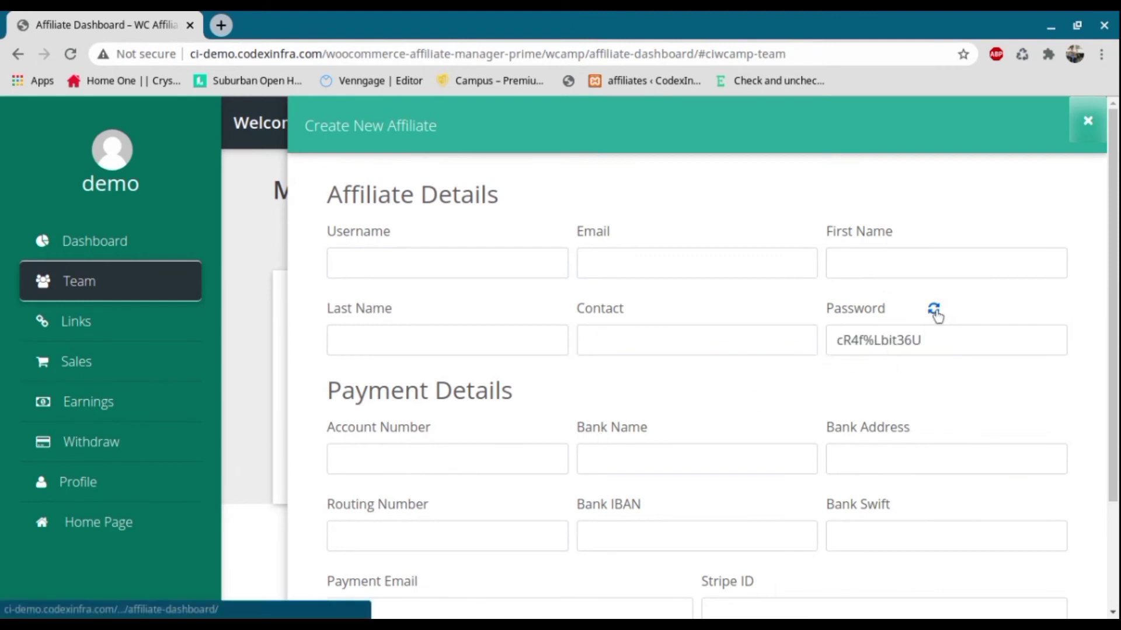
{"action": "left_click", "coordinate": [935, 310]}
{"action": "left_click", "coordinate": [935, 311]}
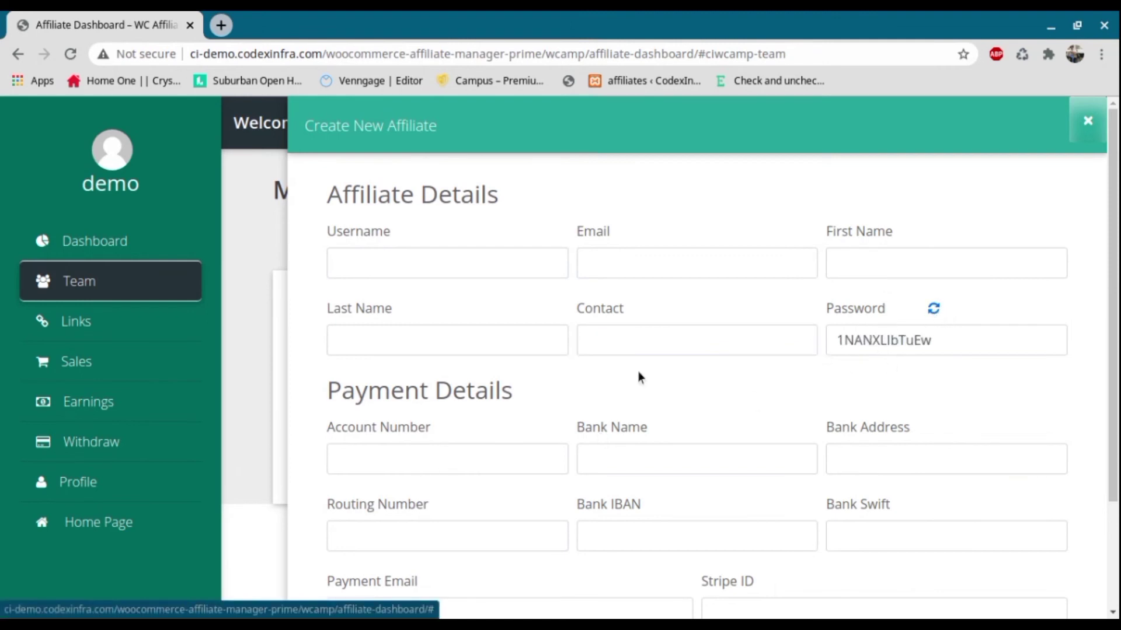
Examine the new affiliate's payment details fields, from account number and bank information to payment email and Stripe ID
{"action": "left_click", "coordinate": [405, 453]}
{"action": "scroll", "coordinate": [626, 443], "scroll_direction": "down", "scroll_amount": 3}
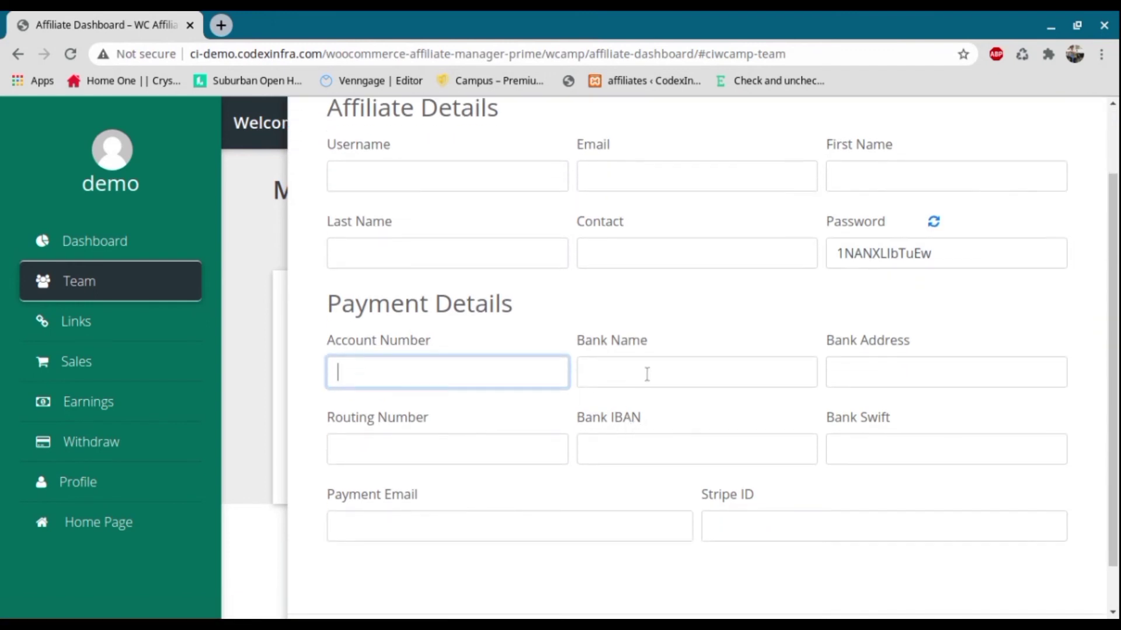
{"action": "left_click", "coordinate": [806, 380]}
{"action": "left_click", "coordinate": [838, 375]}
{"action": "left_click", "coordinate": [415, 459]}
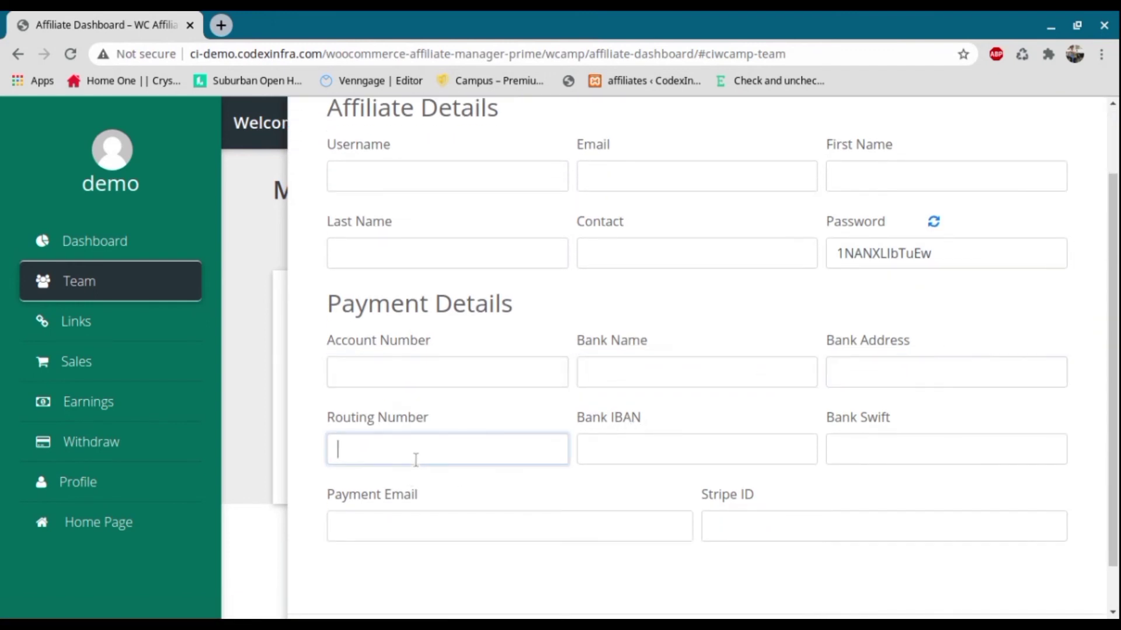
{"action": "left_click", "coordinate": [610, 453]}
{"action": "left_click", "coordinate": [868, 451]}
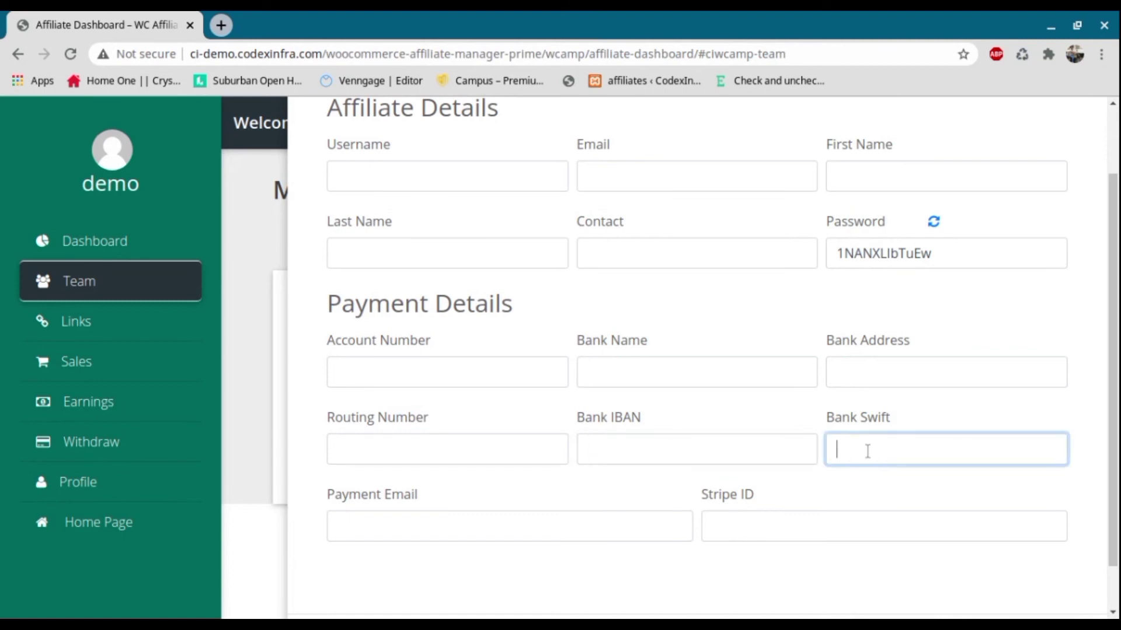
{"action": "left_click", "coordinate": [485, 524]}
{"action": "left_click", "coordinate": [765, 528]}
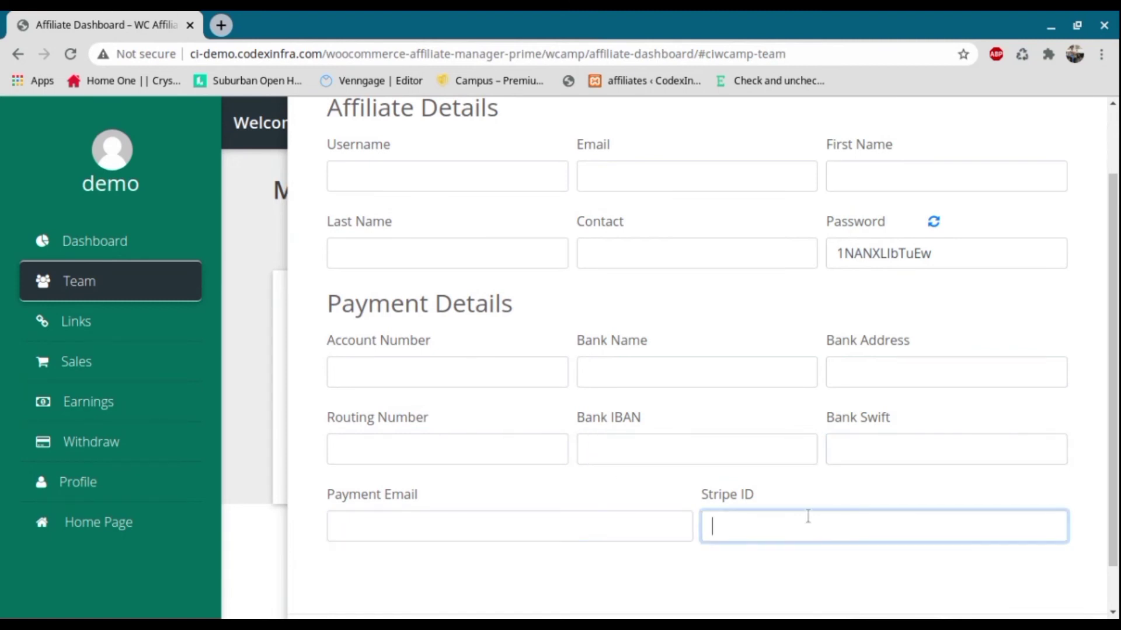
{"action": "scroll", "coordinate": [876, 526], "scroll_direction": "down", "scroll_amount": 2}
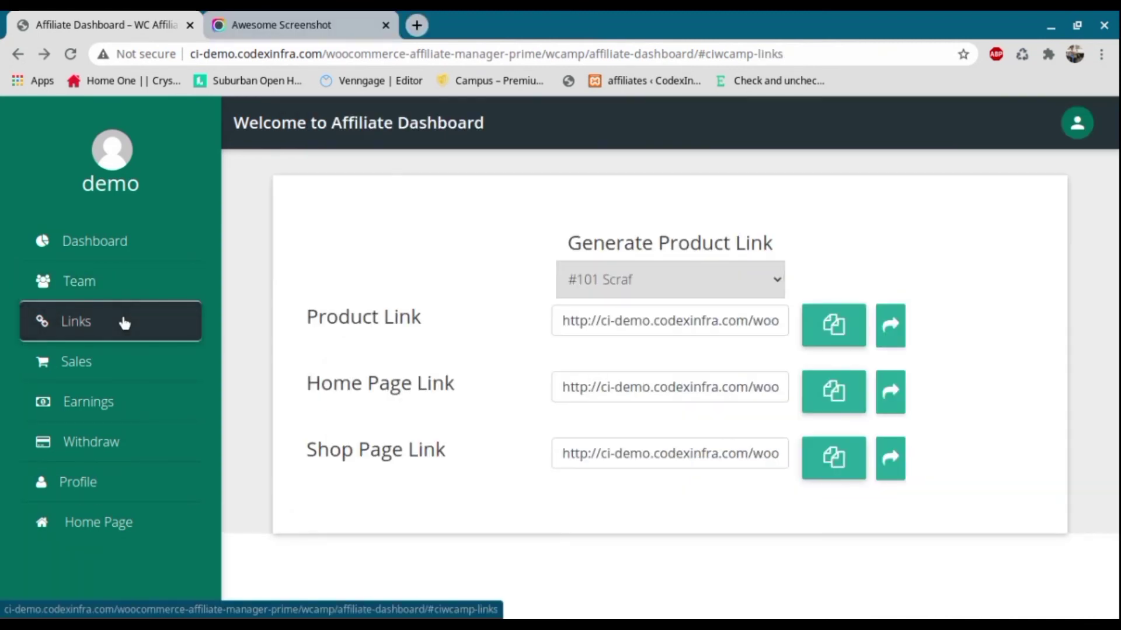
Generate the affiliate product link for #31 T-Shirt with Cap and copy it
{"action": "left_click", "coordinate": [677, 275]}
{"action": "left_click", "coordinate": [639, 433]}
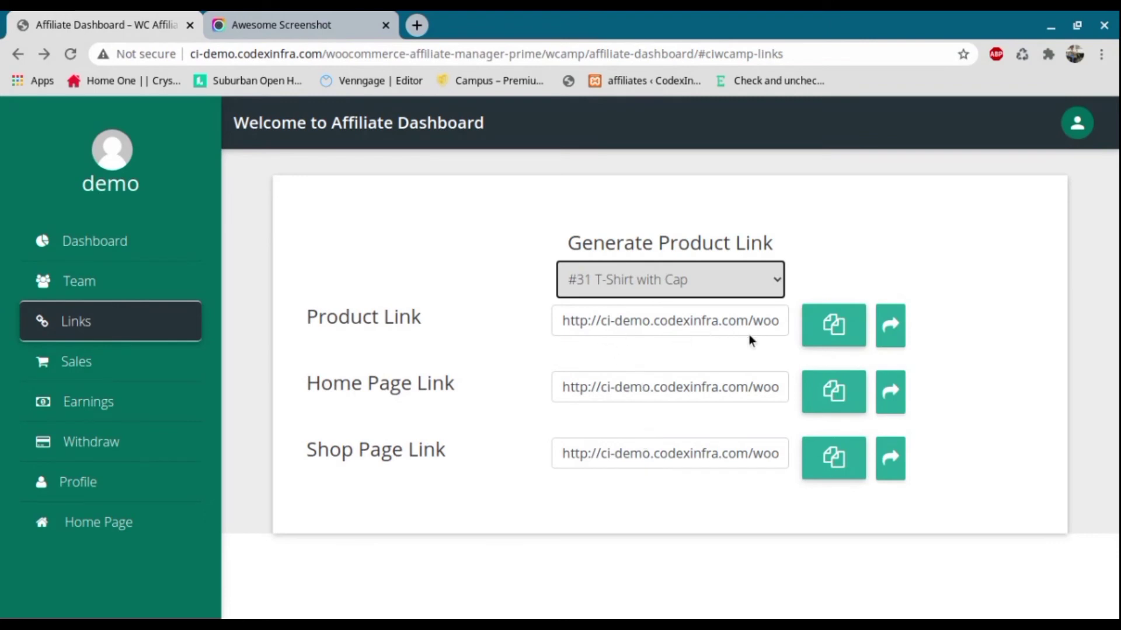
{"action": "left_click", "coordinate": [826, 331]}
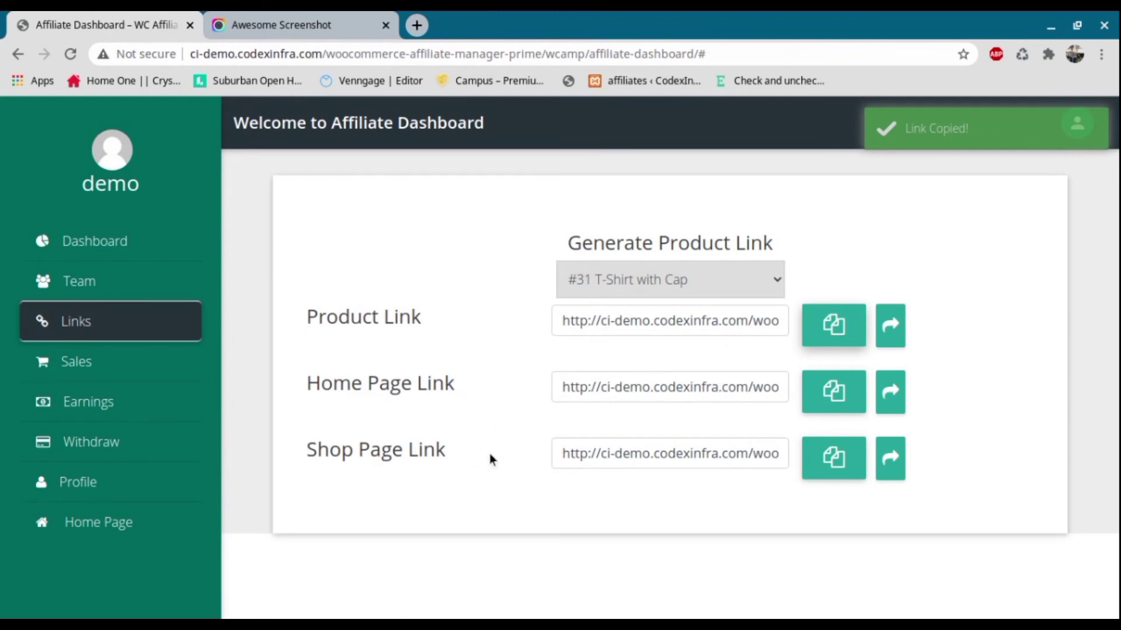
Copy the home page and shop page affiliate links, and display the social sharing options for the product link
{"action": "left_click", "coordinate": [841, 402]}
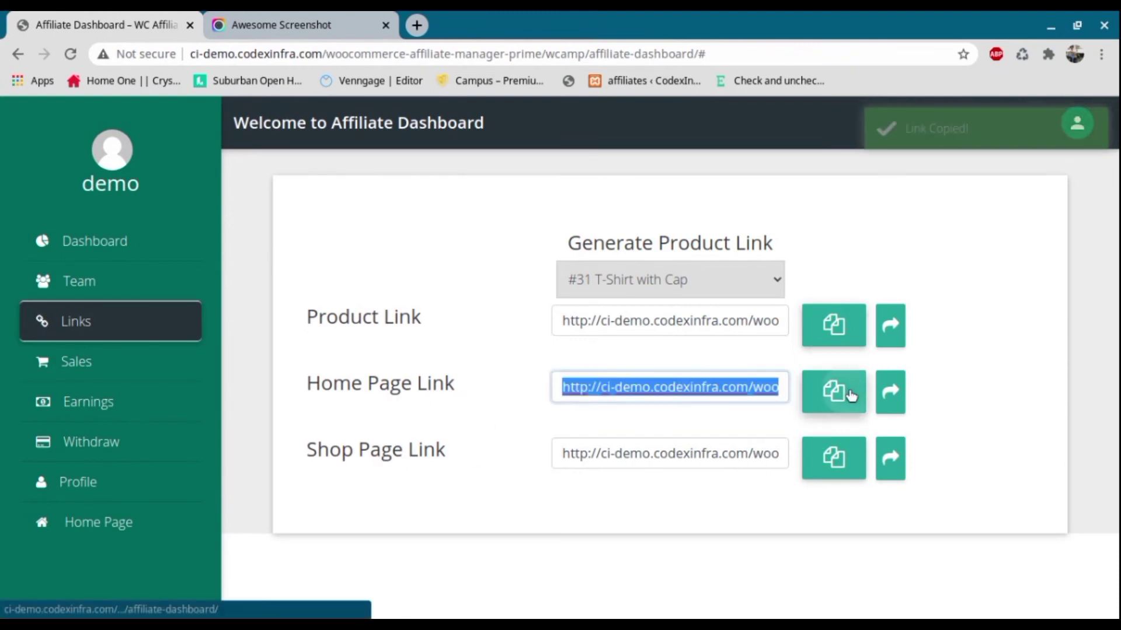
{"action": "left_click", "coordinate": [840, 454]}
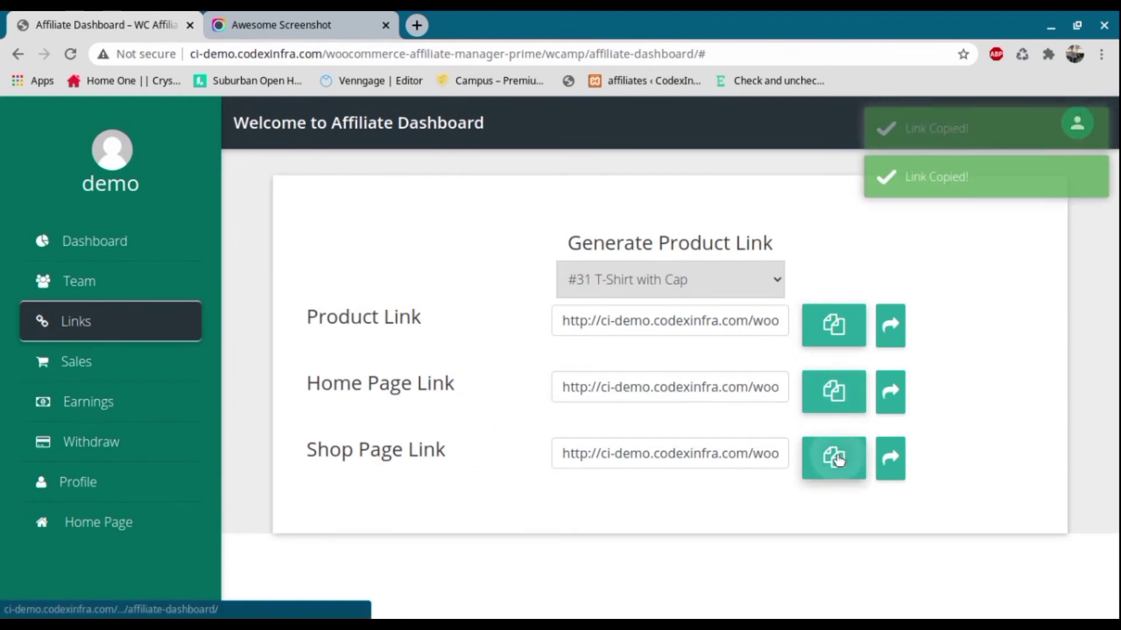
{"action": "left_click", "coordinate": [896, 328]}
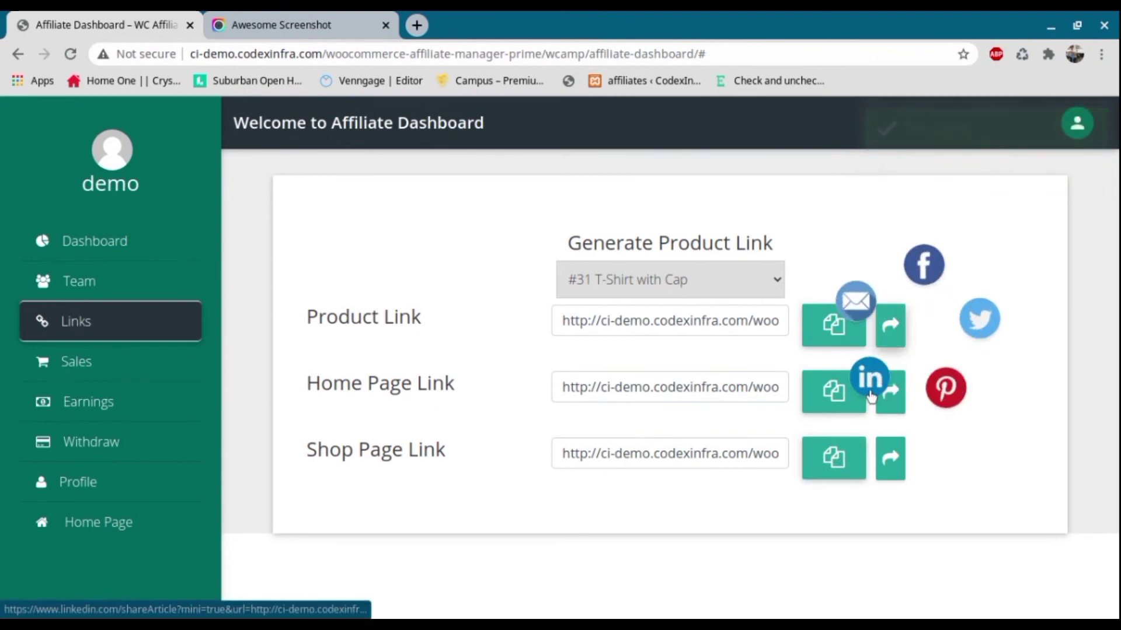
Review the affiliate's sales list, filtering it by approved and by rejected sales
{"action": "left_click", "coordinate": [70, 368]}
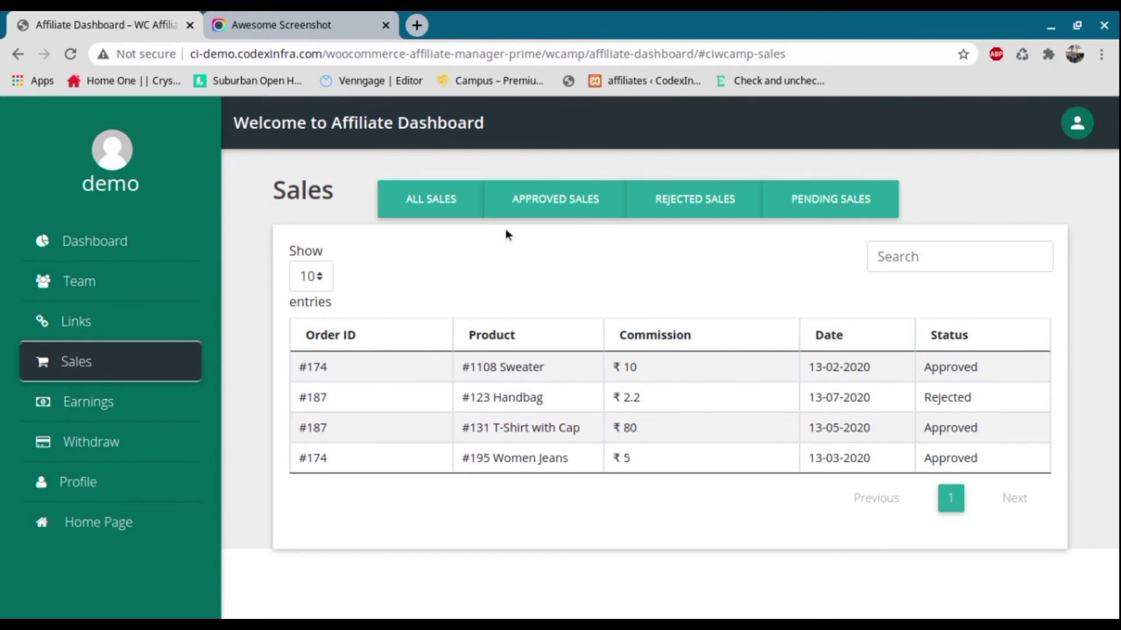
{"action": "left_click", "coordinate": [577, 209]}
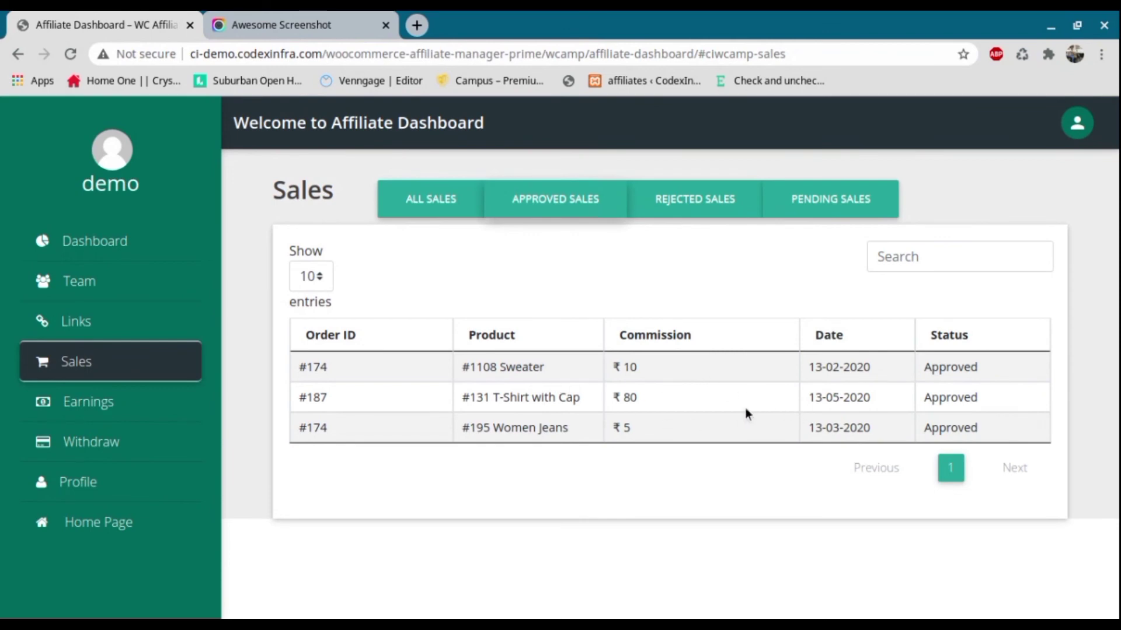
{"action": "left_click", "coordinate": [693, 200]}
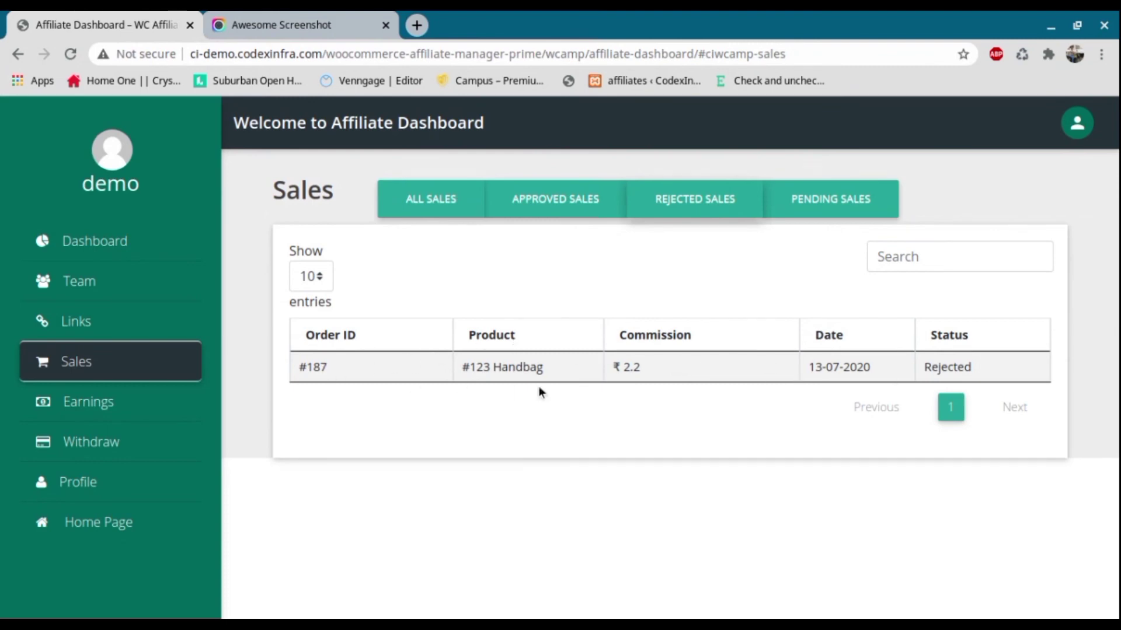
Review the affiliate's full earnings list, filtering it by sales, MLM and rewards earnings
{"action": "left_click", "coordinate": [88, 401]}
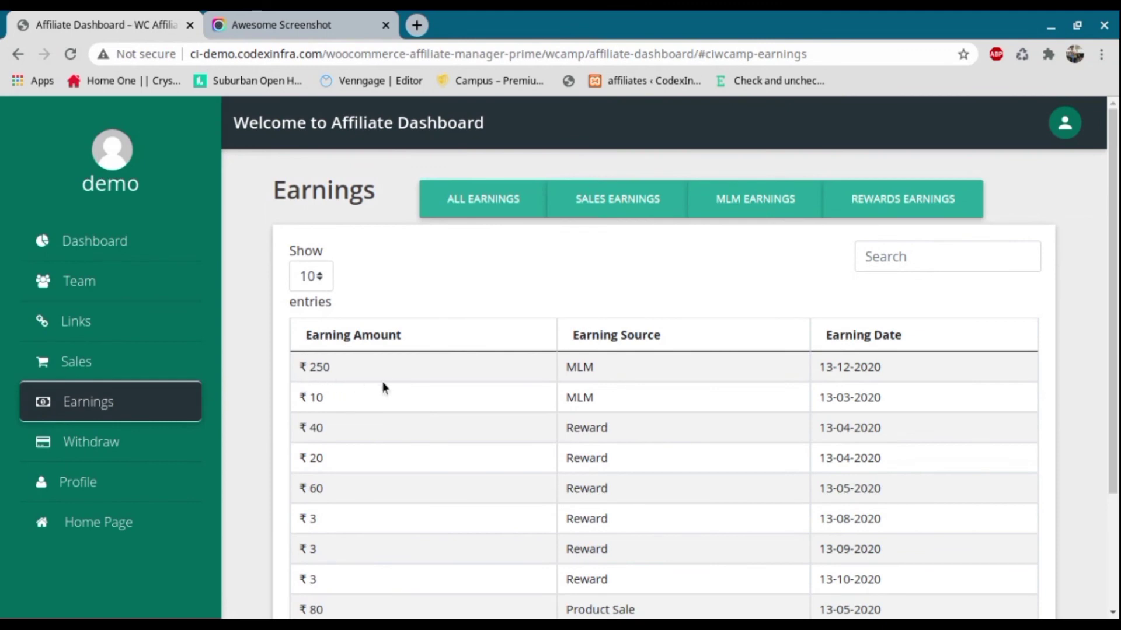
{"action": "scroll", "coordinate": [723, 457], "scroll_direction": "down", "scroll_amount": 3}
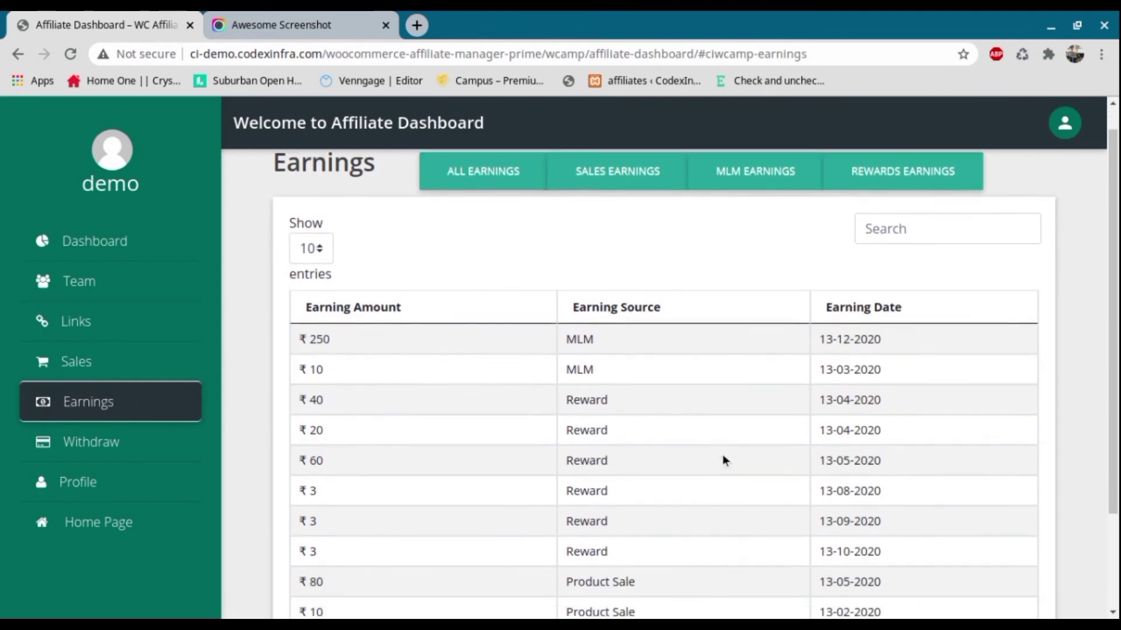
{"action": "scroll", "coordinate": [723, 456], "scroll_direction": "up", "scroll_amount": 3}
{"action": "left_click", "coordinate": [617, 204]}
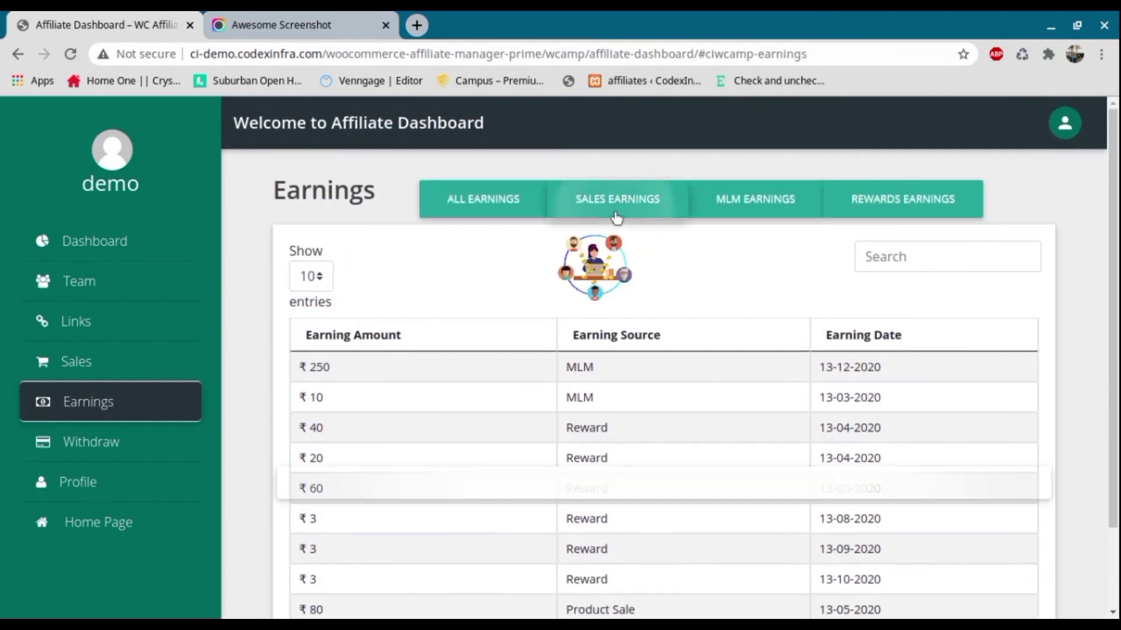
{"action": "left_click", "coordinate": [746, 201]}
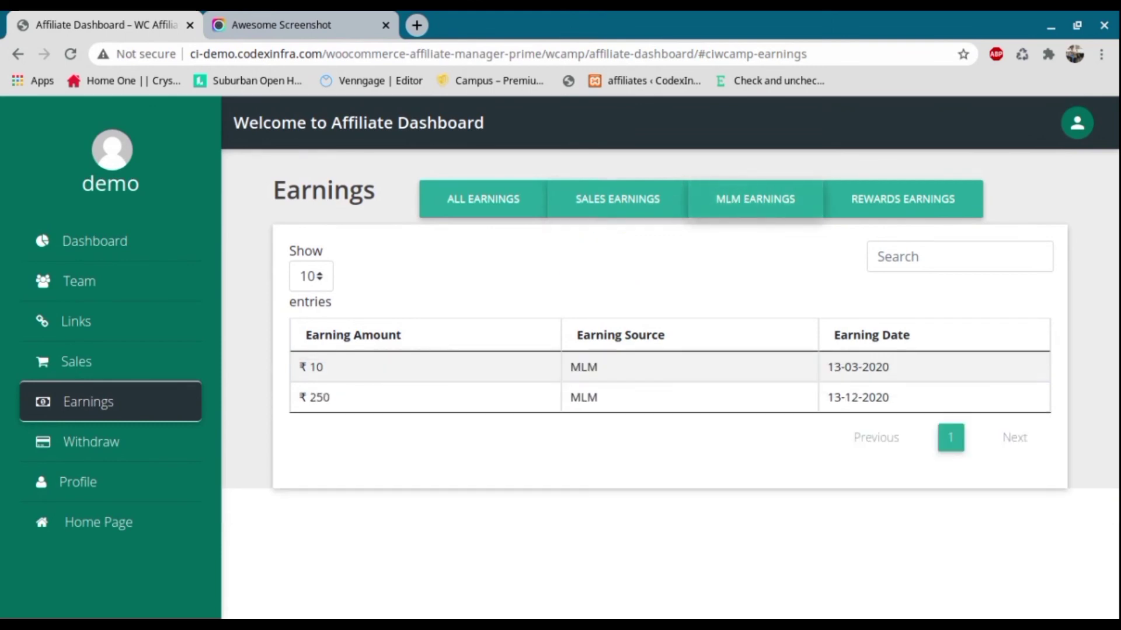
{"action": "left_click", "coordinate": [845, 204]}
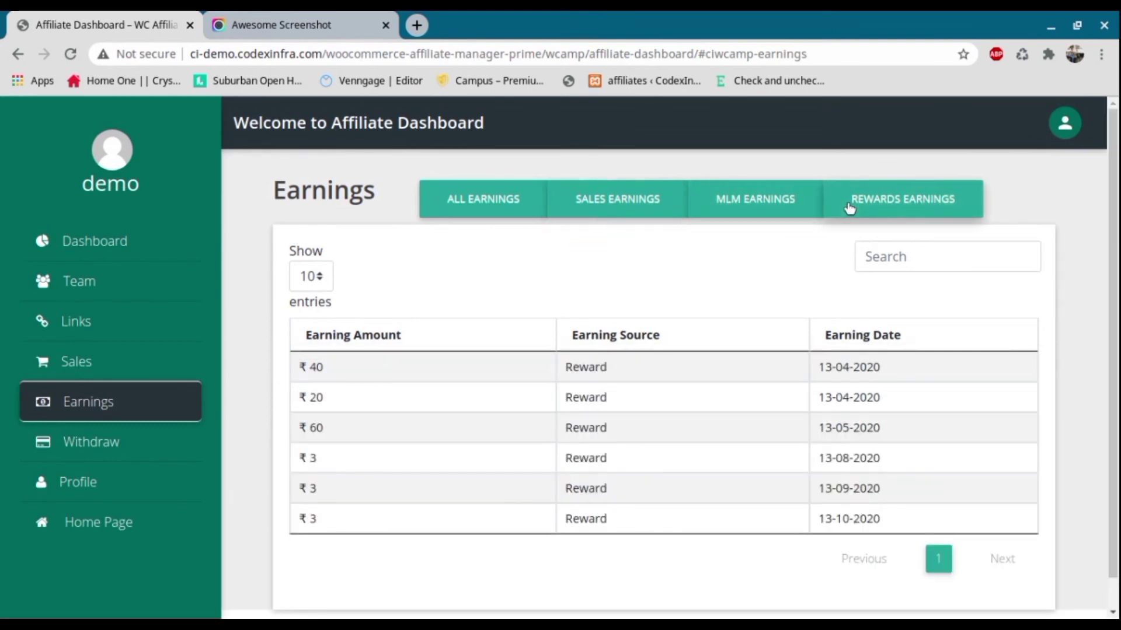
Review the affiliate's full withdrawals list, filtering it by approved, rejected and pending withdrawals
{"action": "left_click", "coordinate": [111, 448]}
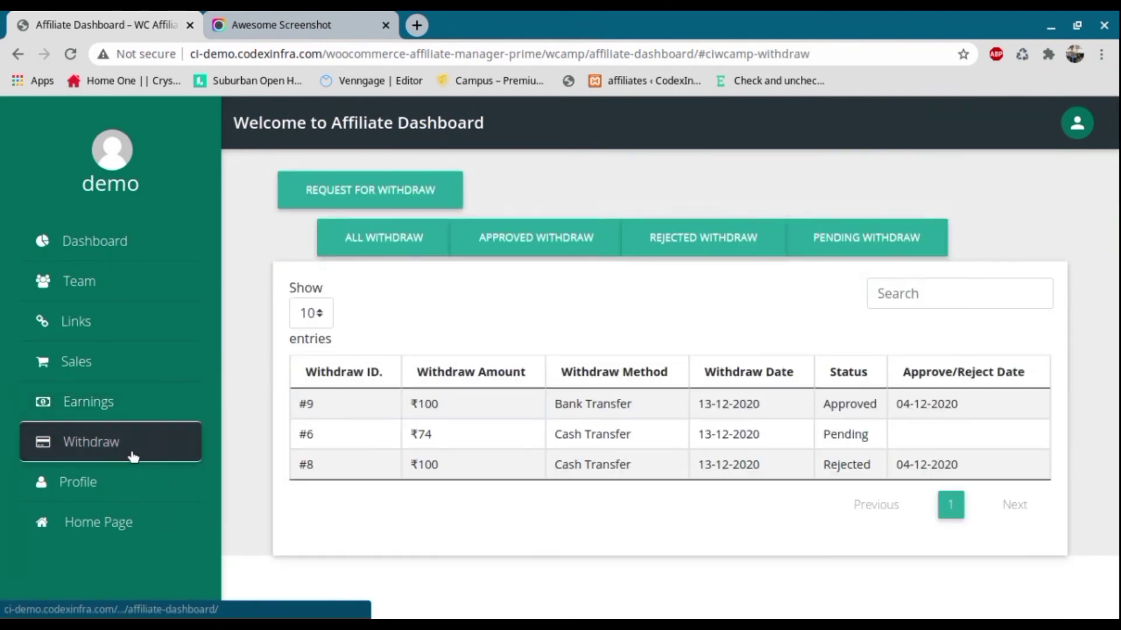
{"action": "left_click", "coordinate": [408, 244]}
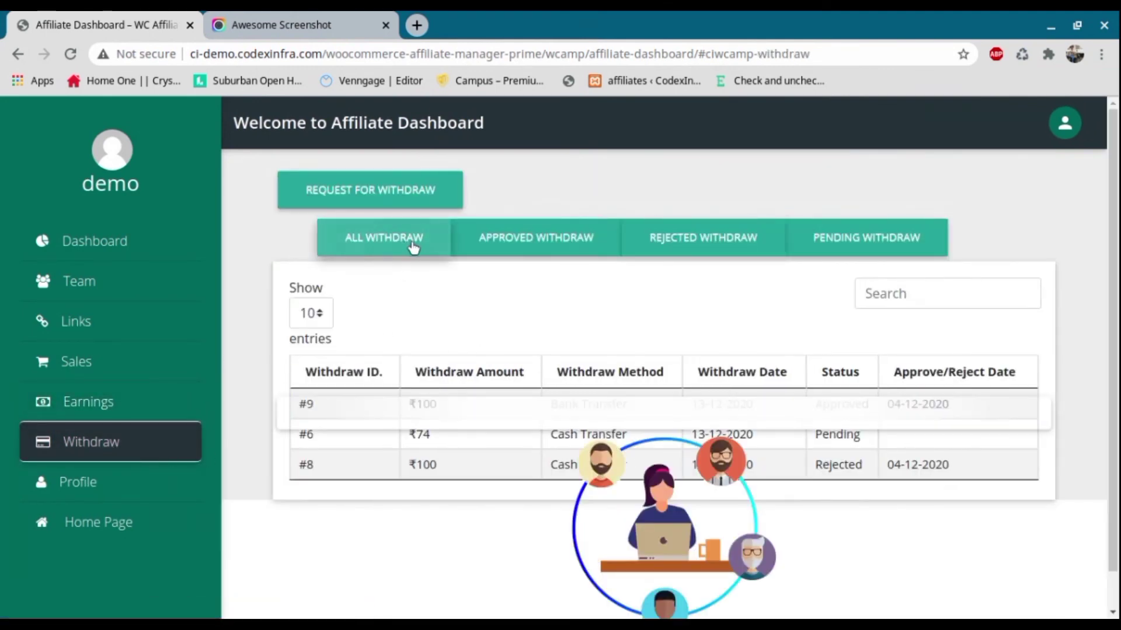
{"action": "left_click", "coordinate": [524, 242]}
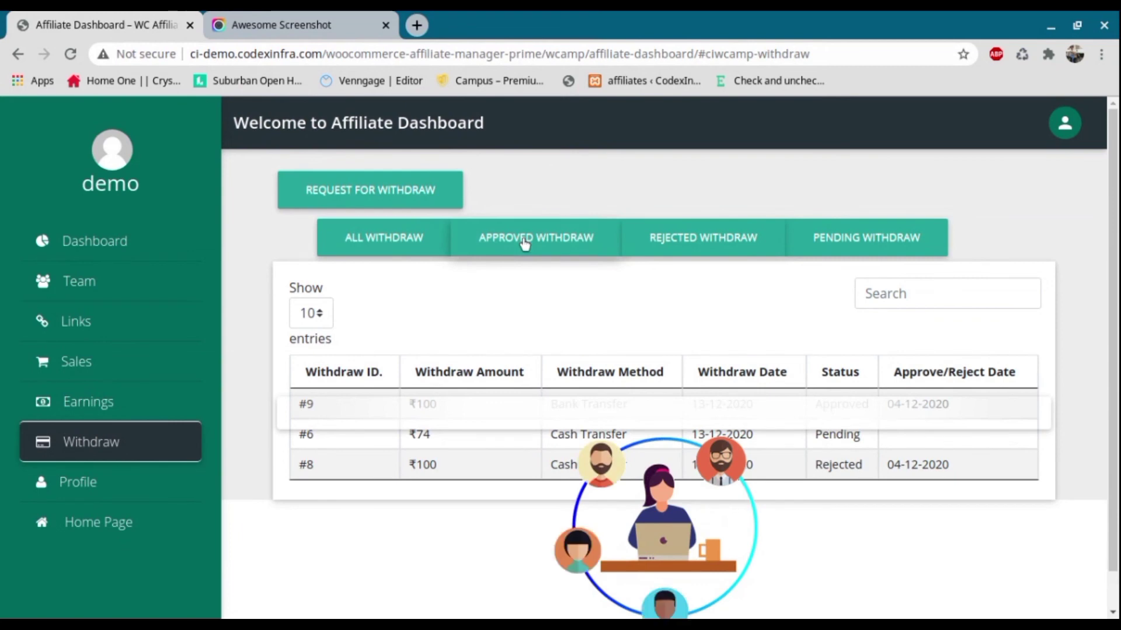
{"action": "left_click", "coordinate": [669, 237]}
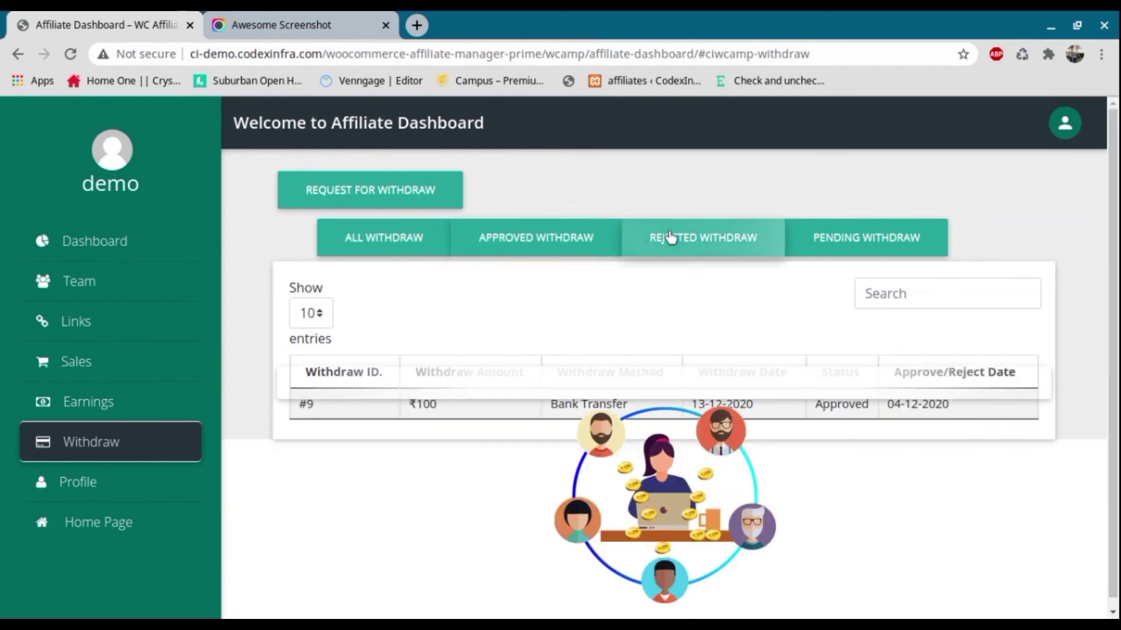
{"action": "left_click", "coordinate": [856, 243]}
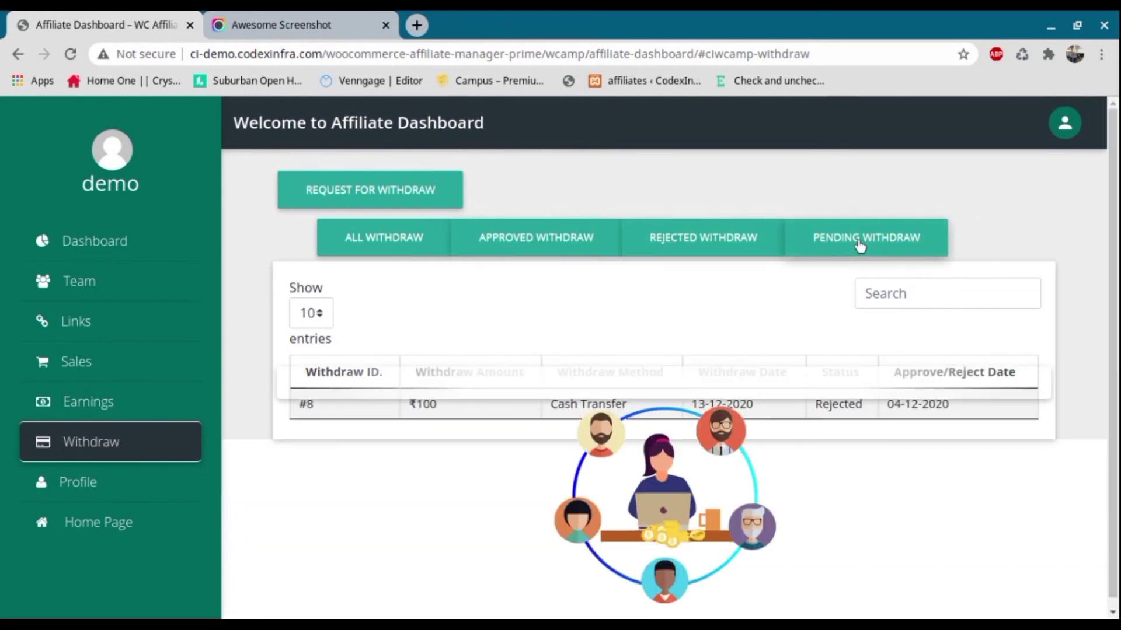
Try to send a withdrawal request for 50 with the Paypal method, close the request form, and recheck the pending withdrawals
{"action": "left_click", "coordinate": [317, 201]}
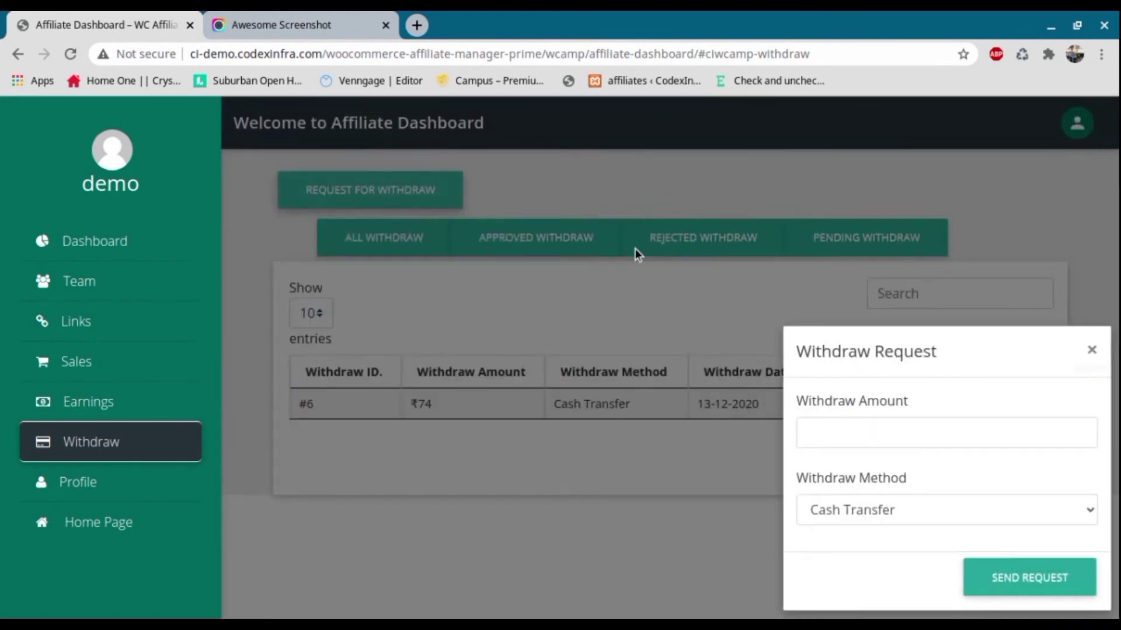
{"action": "left_click", "coordinate": [869, 432]}
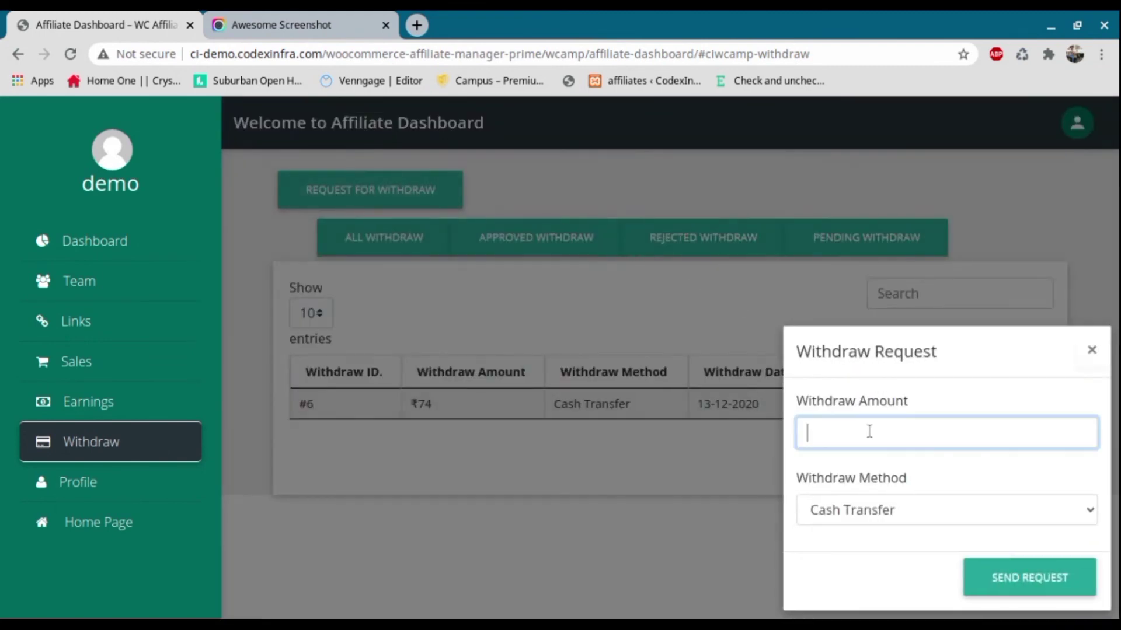
{"action": "left_click", "coordinate": [857, 508]}
{"action": "left_click", "coordinate": [831, 558]}
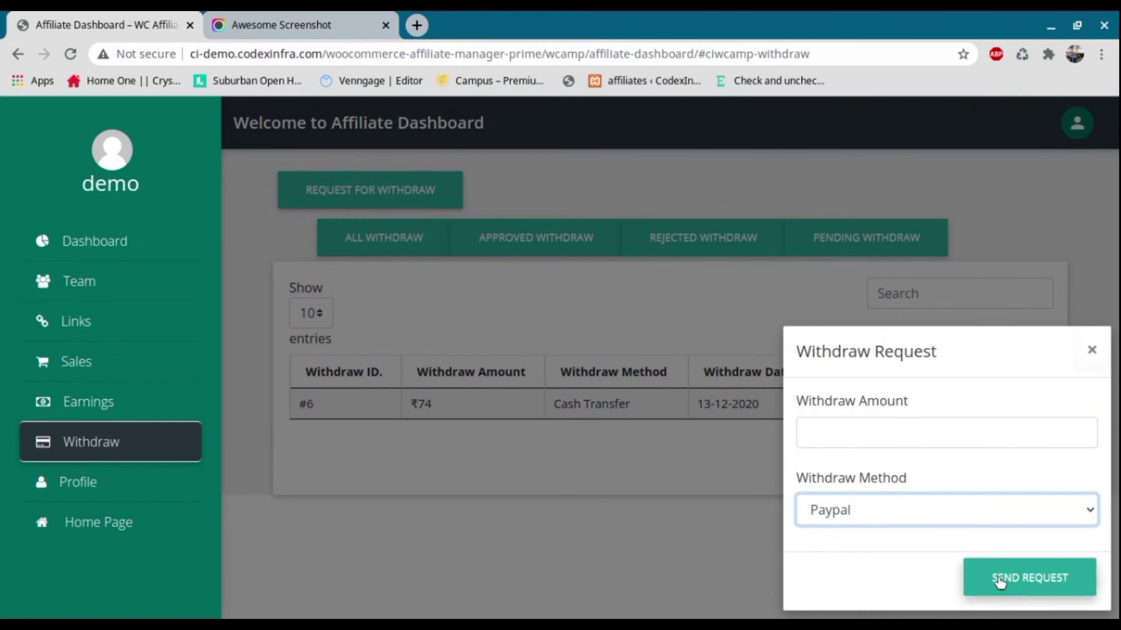
{"action": "left_click", "coordinate": [899, 439]}
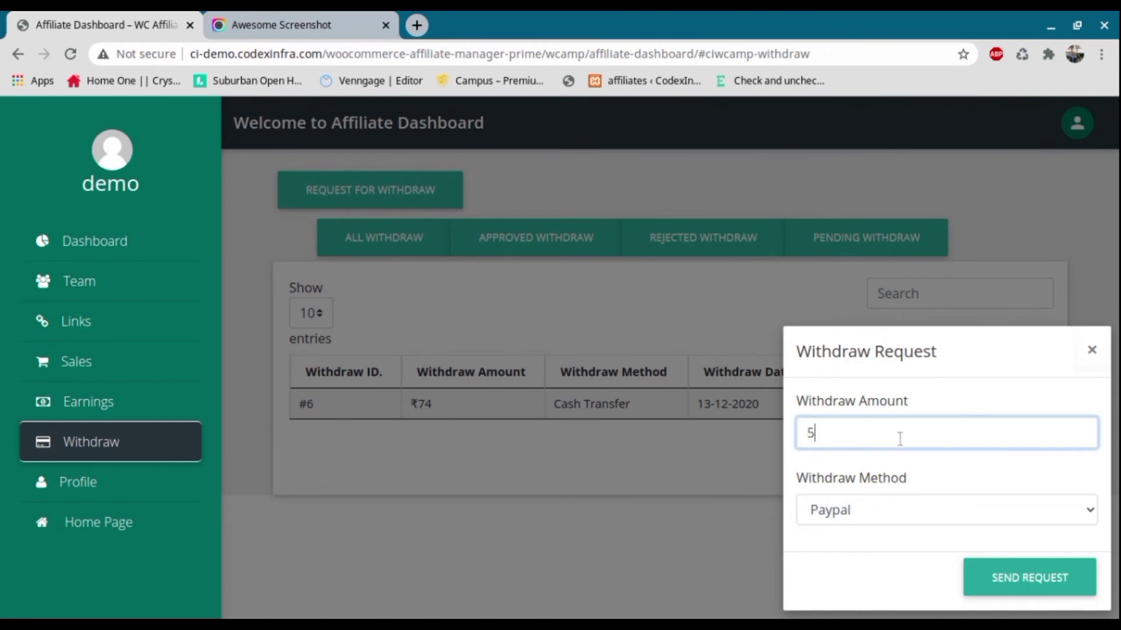
{"action": "left_click", "coordinate": [999, 572]}
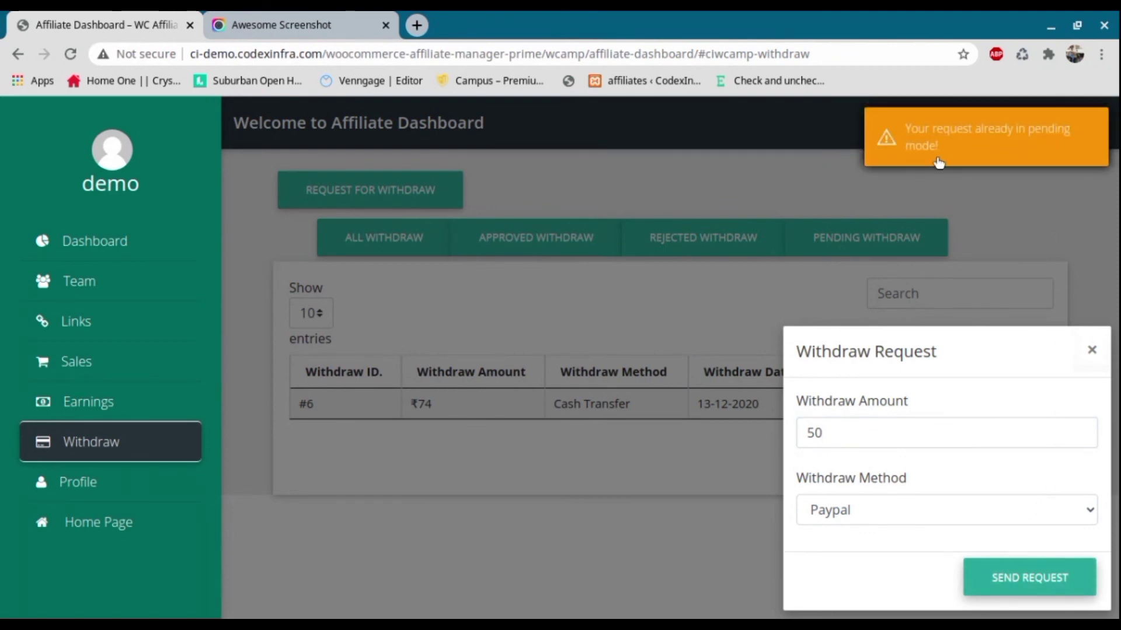
{"action": "left_click", "coordinate": [1091, 349]}
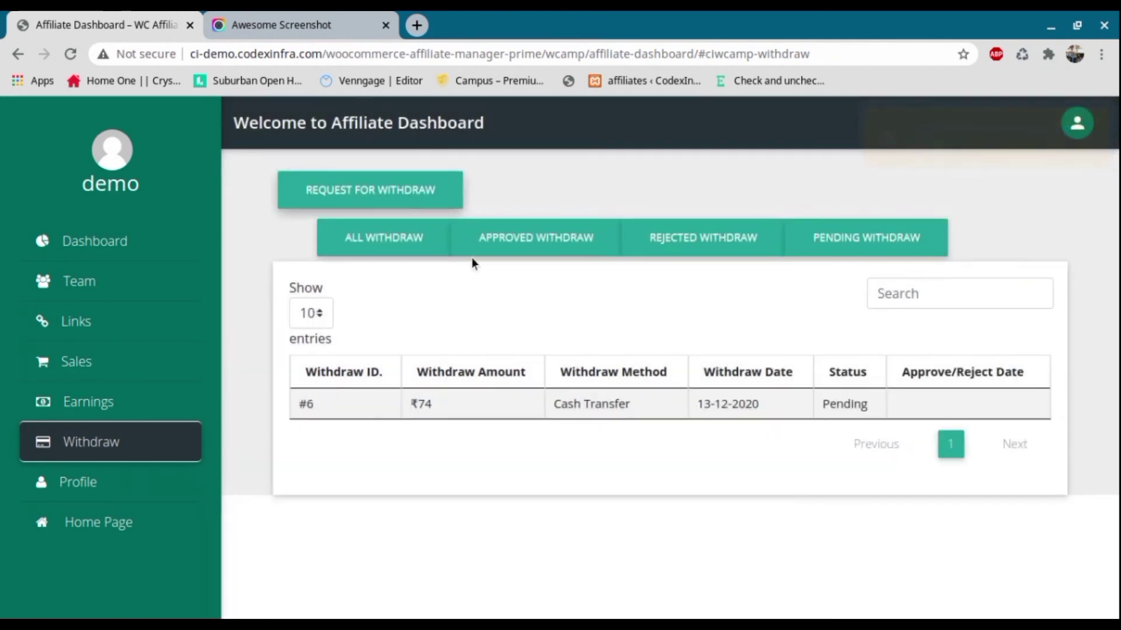
{"action": "left_click", "coordinate": [825, 242]}
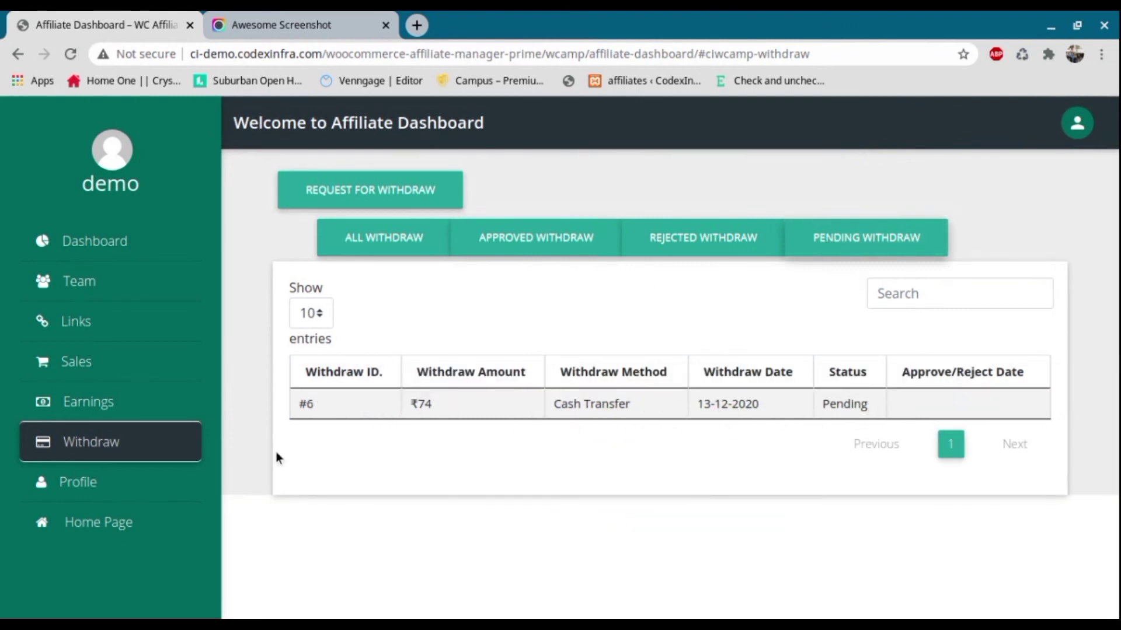
Go through the name, contact, bank and payment fields of the affiliate's profile details, and save the profile
{"action": "left_click", "coordinate": [61, 490]}
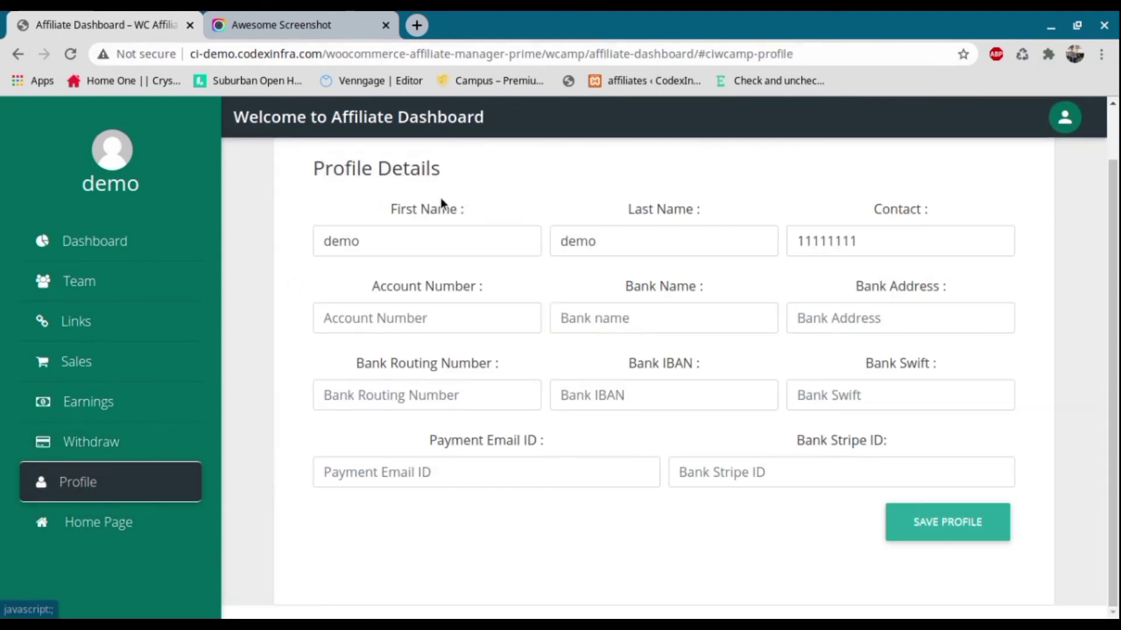
{"action": "left_click", "coordinate": [384, 239]}
{"action": "left_click", "coordinate": [665, 236]}
{"action": "left_click", "coordinate": [868, 241]}
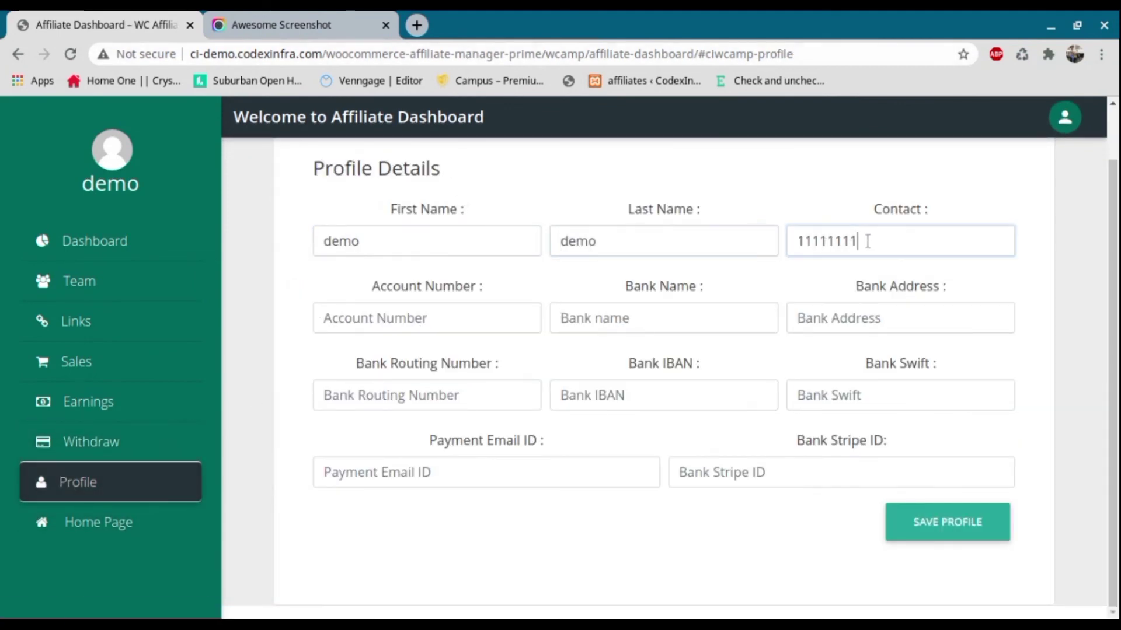
{"action": "left_click", "coordinate": [482, 315]}
{"action": "left_click", "coordinate": [671, 320]}
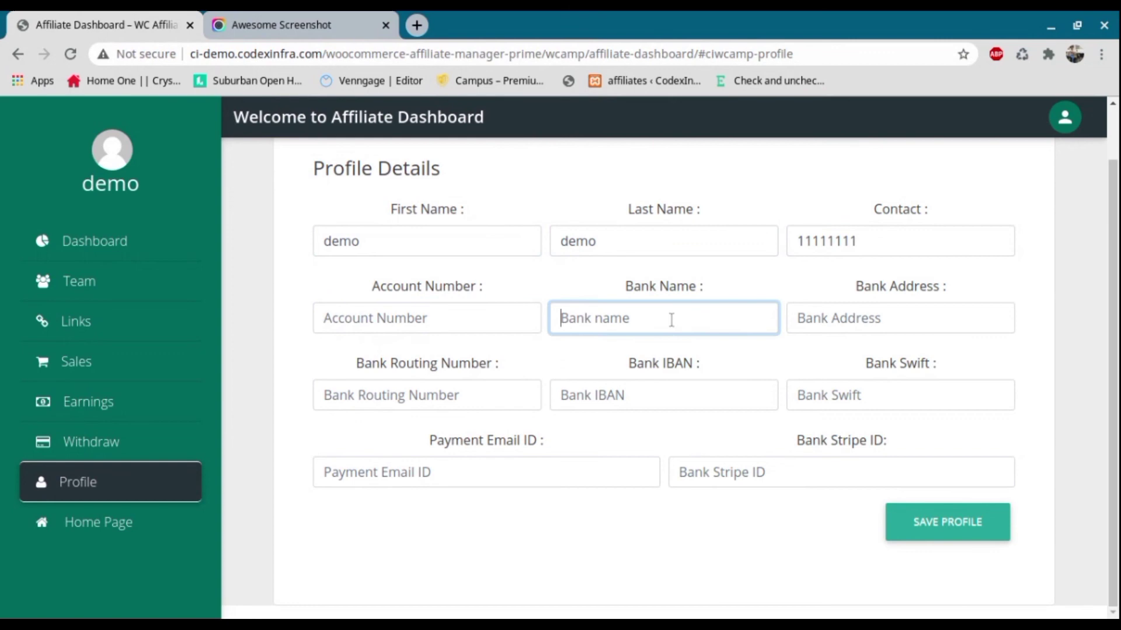
{"action": "left_click", "coordinate": [886, 319]}
{"action": "left_click", "coordinate": [428, 400]}
{"action": "left_click", "coordinate": [584, 392]}
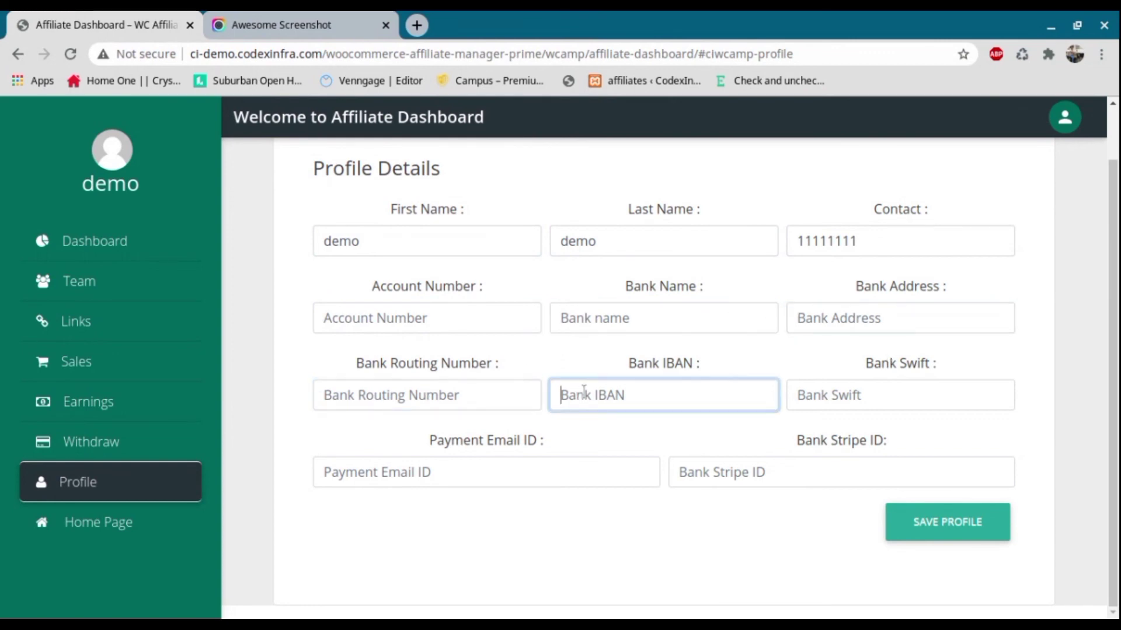
{"action": "left_click", "coordinate": [820, 399]}
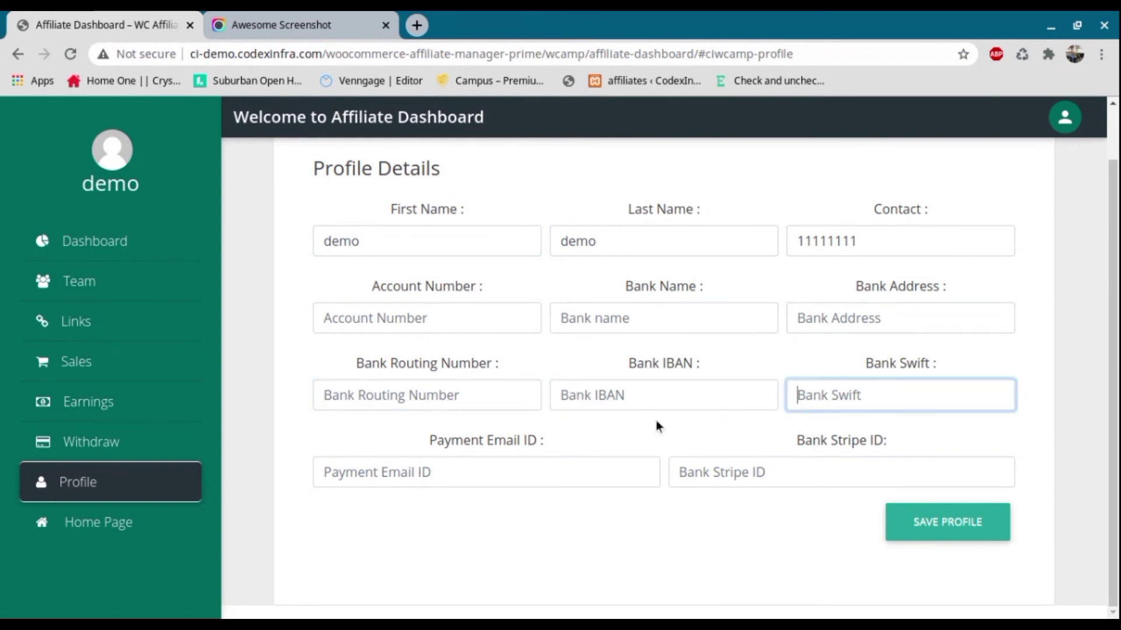
{"action": "left_click", "coordinate": [535, 474]}
{"action": "left_click", "coordinate": [733, 473]}
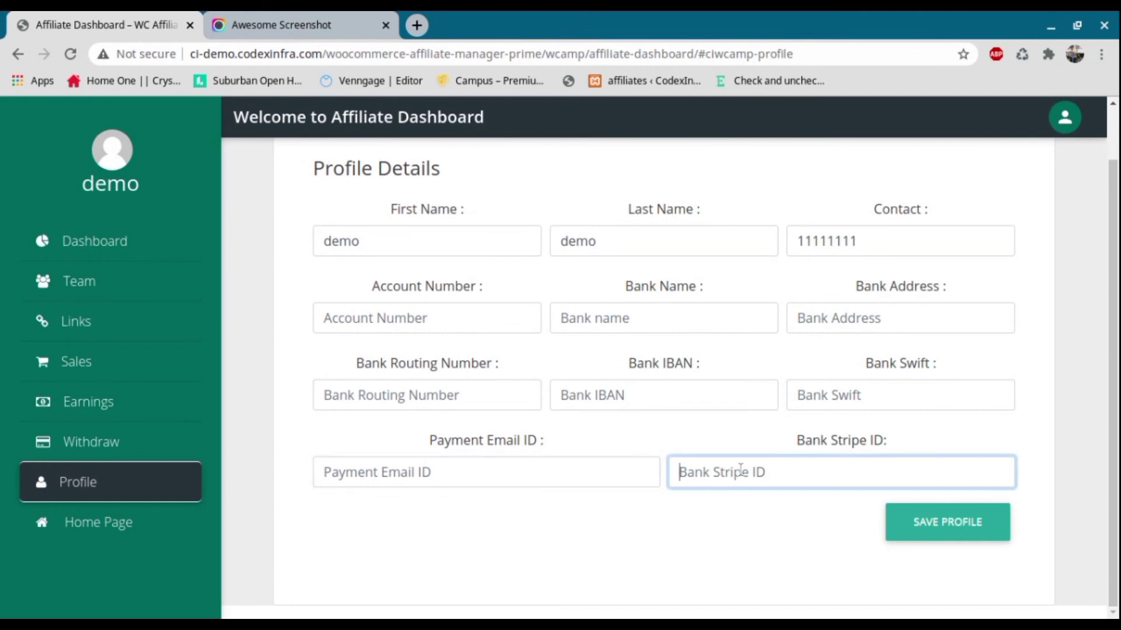
{"action": "left_click", "coordinate": [961, 535]}
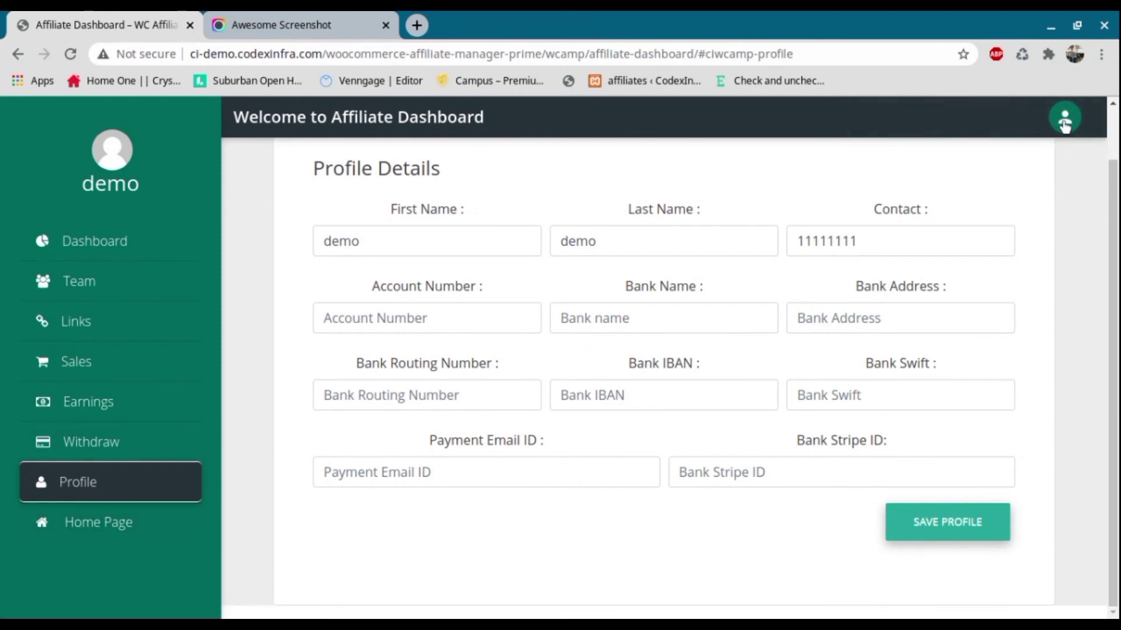
Display the account shortcuts for My Account, Shop Page, Cart, Checkout and Logout
{"action": "left_click", "coordinate": [1065, 122]}
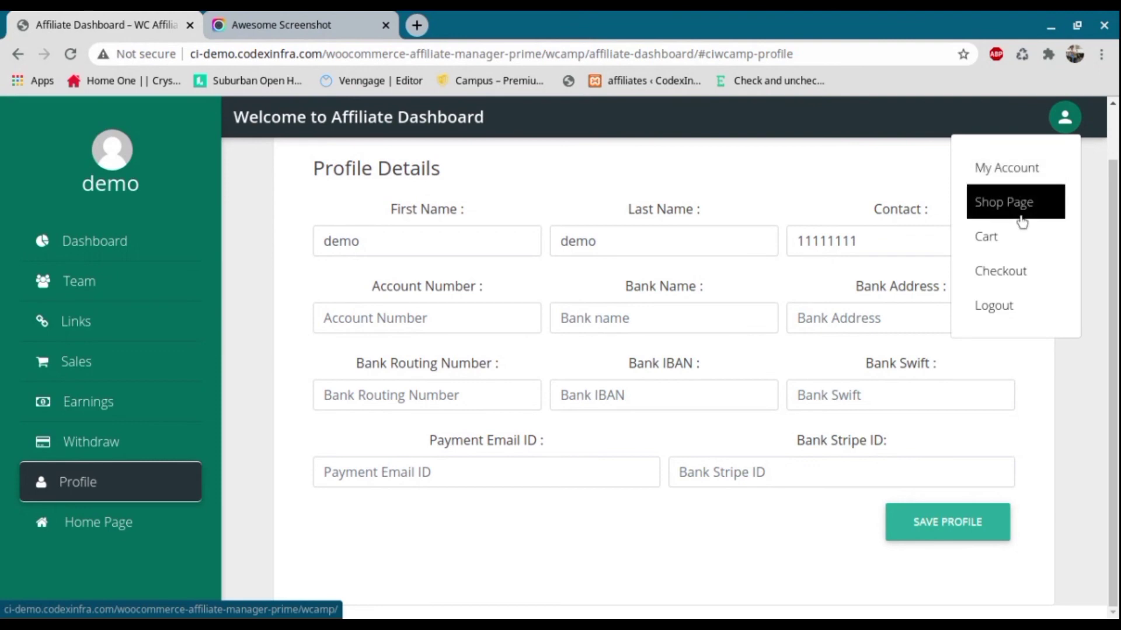